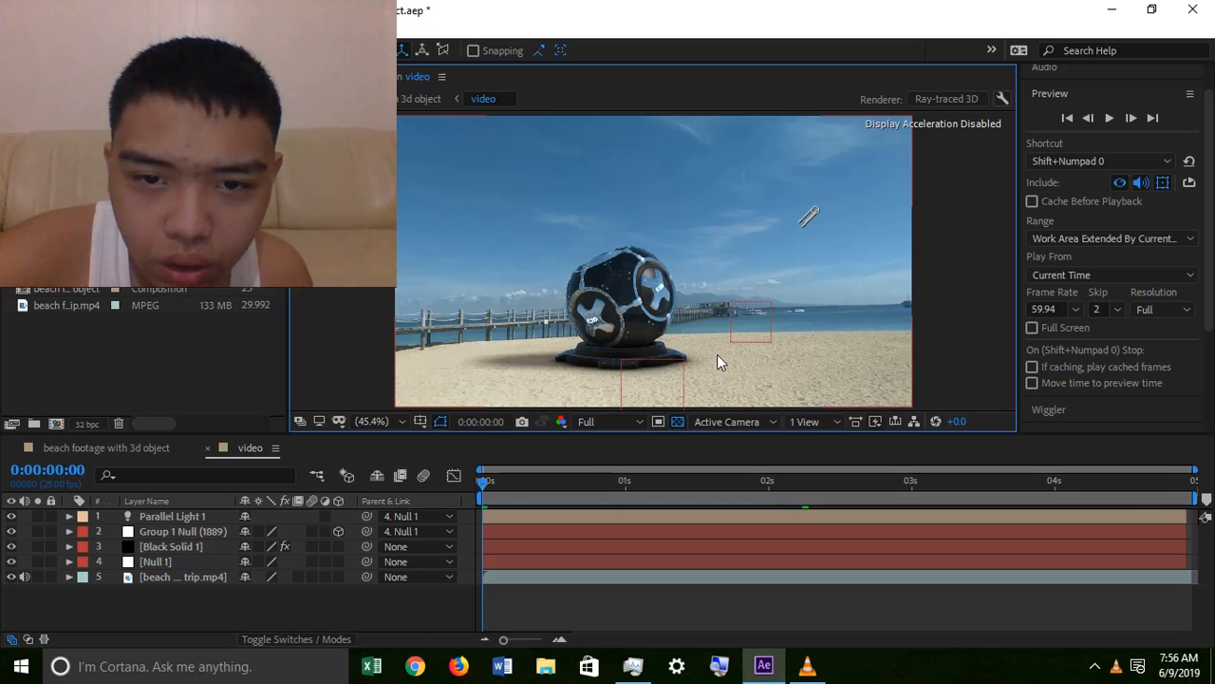
# Step: Inspect the E3D sphere up close in the finished beach composition and select the Group 1 Null layer
pyautogui.scroll(3, 643, 316)
pyautogui.scroll(2, 619, 309)
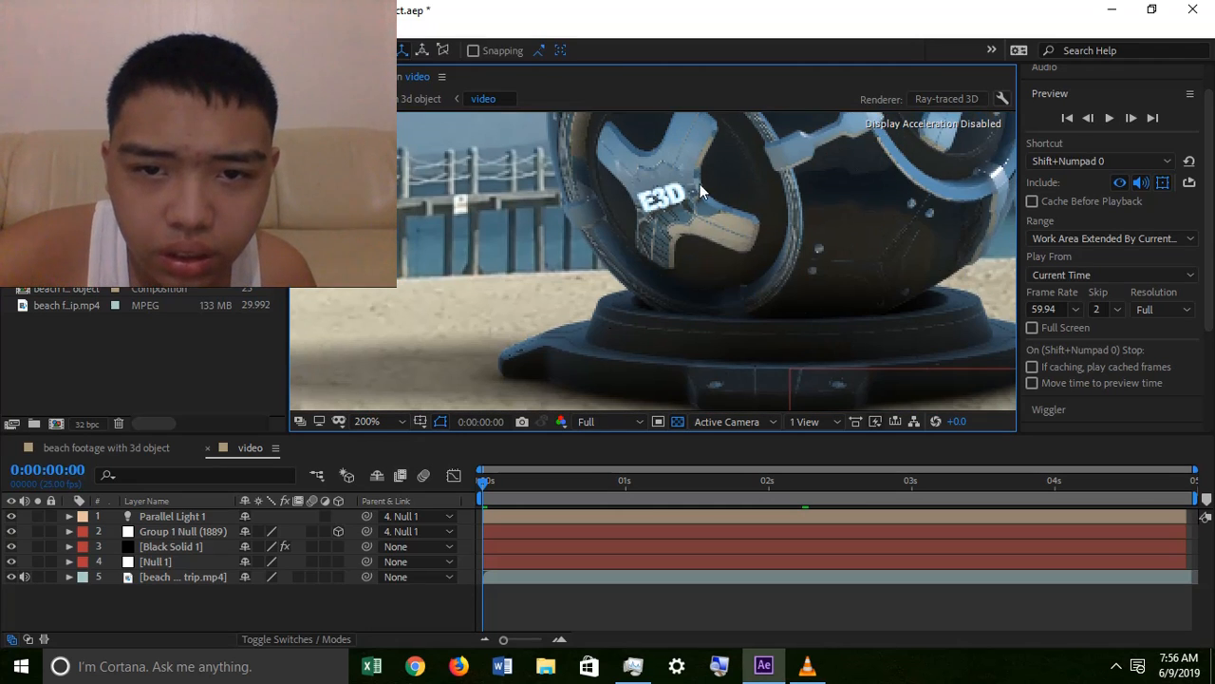
pyautogui.scroll(-4, 802, 172)
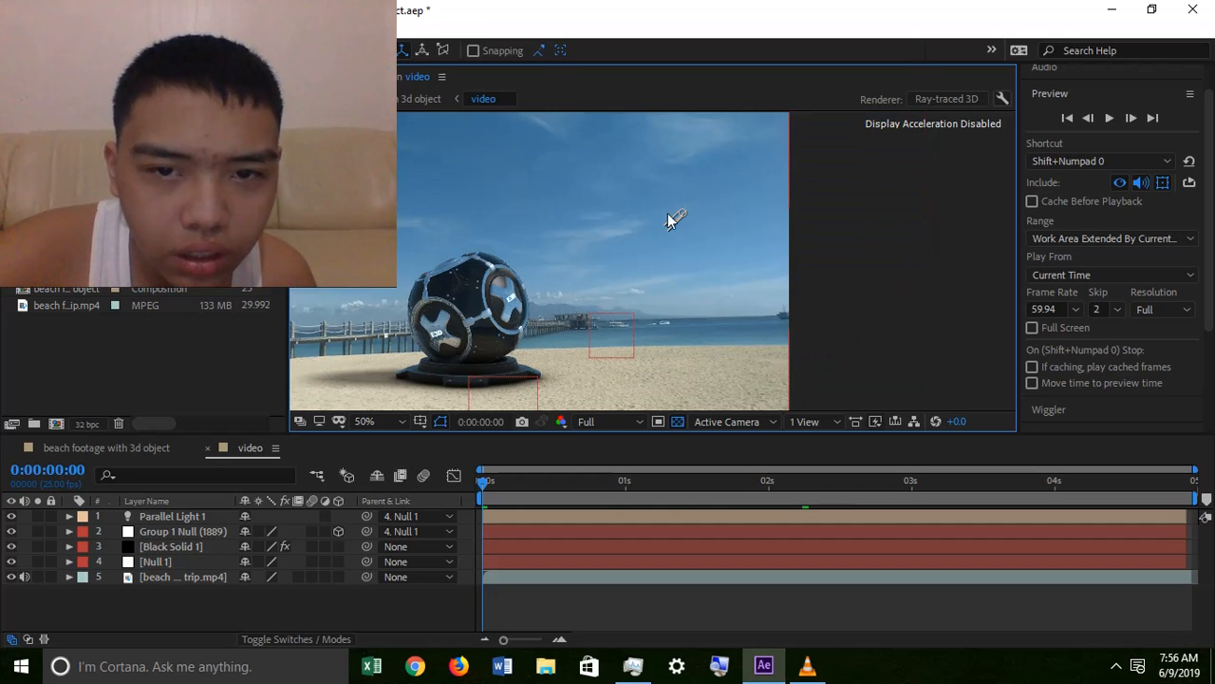
pyautogui.click(185, 532)
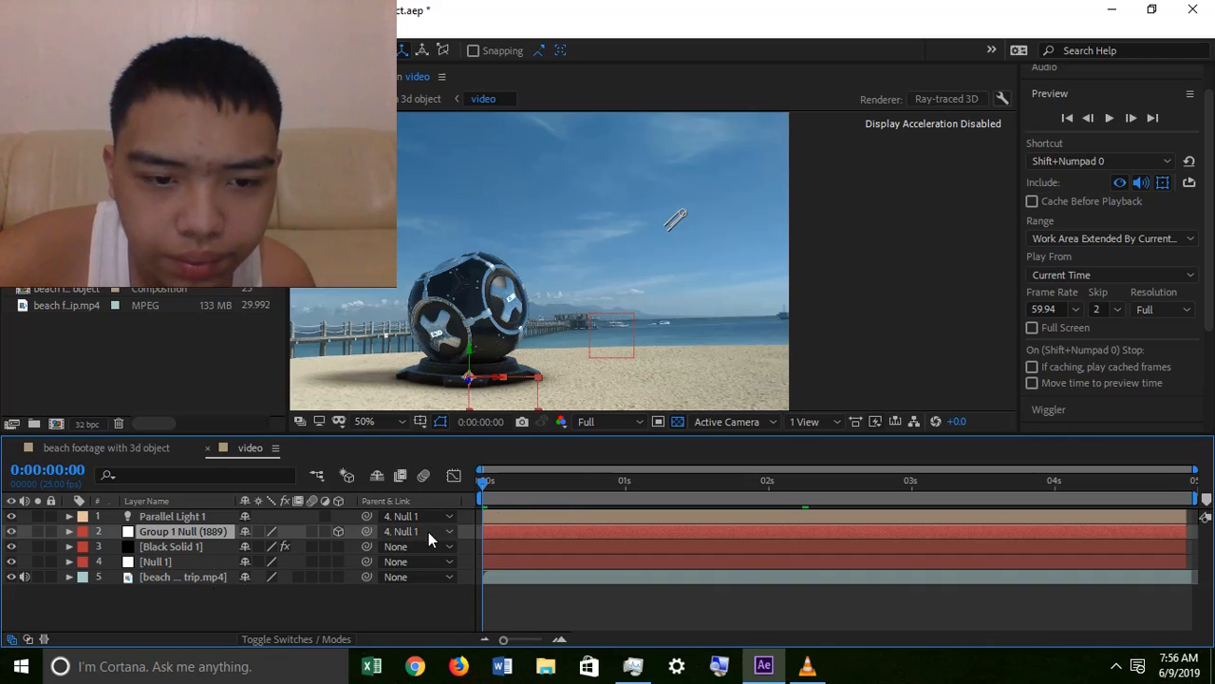
# Step: Switch to VLC media player and play the rendered beach clip with the 3D sphere
pyautogui.click(1111, 9)
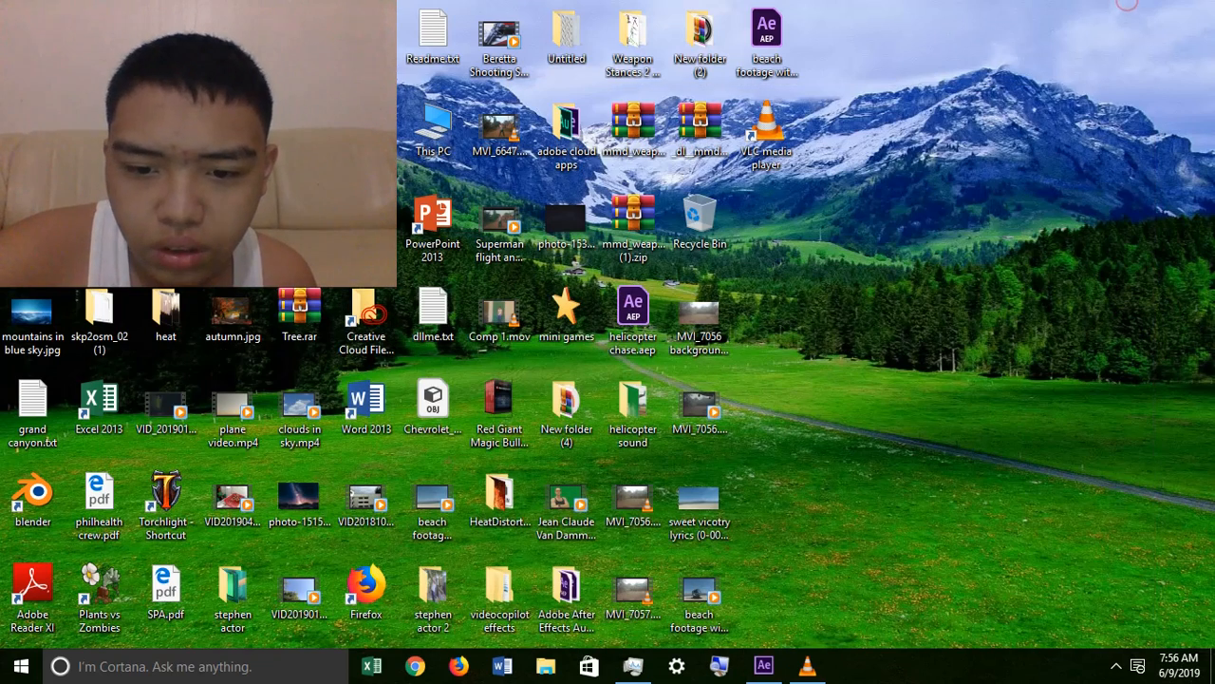
pyautogui.click(808, 666)
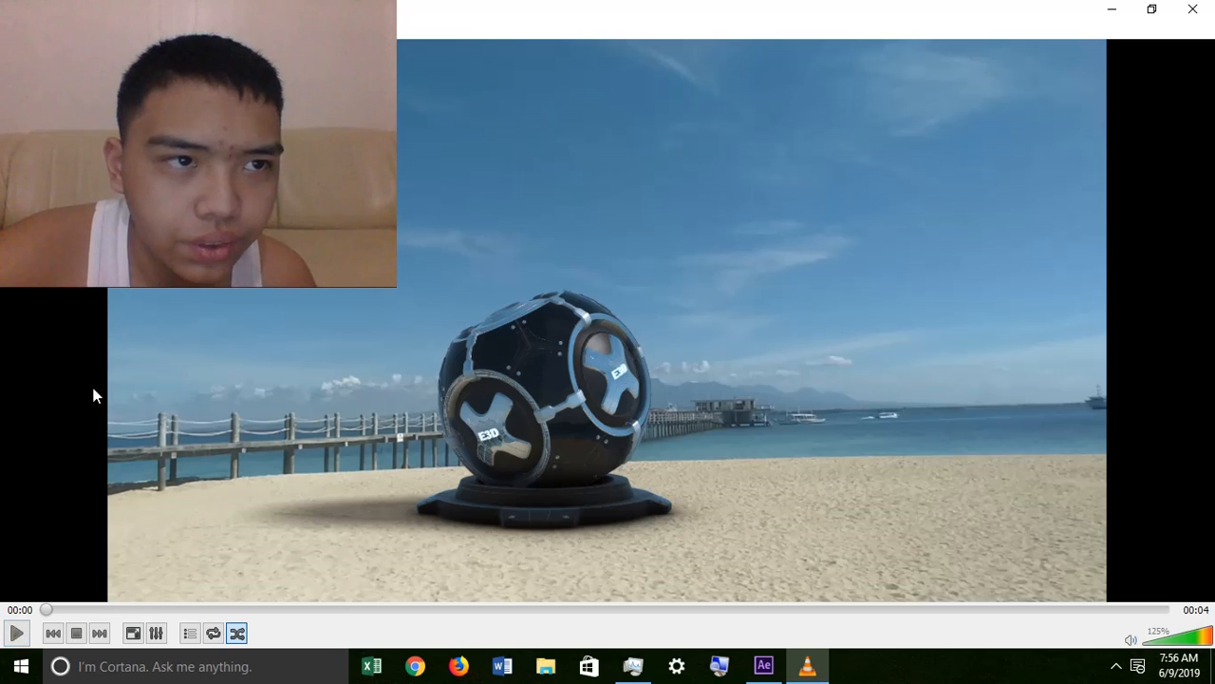
pyautogui.click(16, 641)
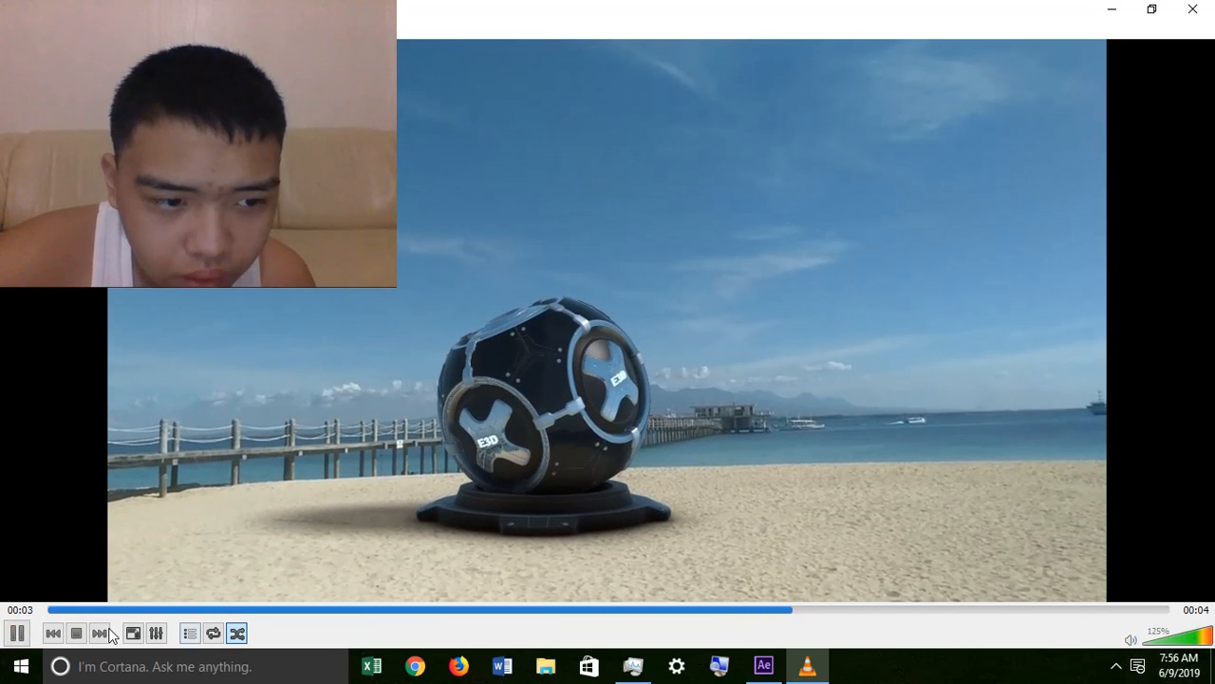
pyautogui.click(16, 633)
pyautogui.click(15, 632)
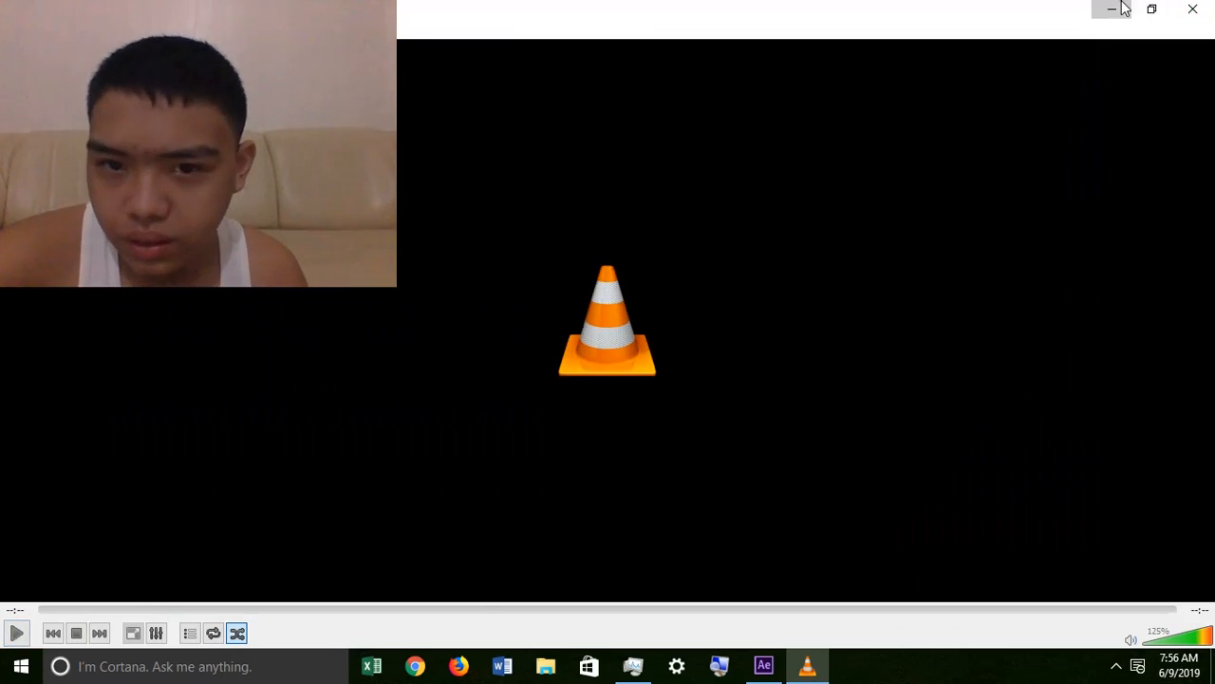
pyautogui.click(1113, 8)
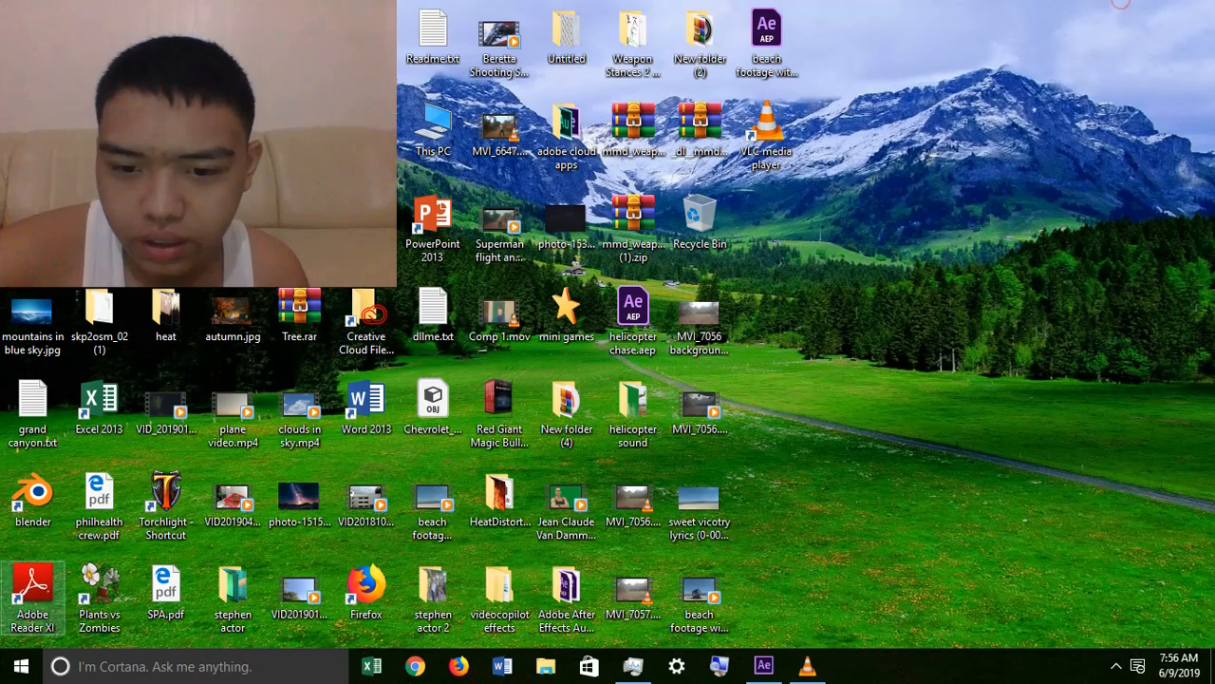
# Step: Switch back to After Effects and set the composition view magnification to Fit up to 100%
pyautogui.click(748, 655)
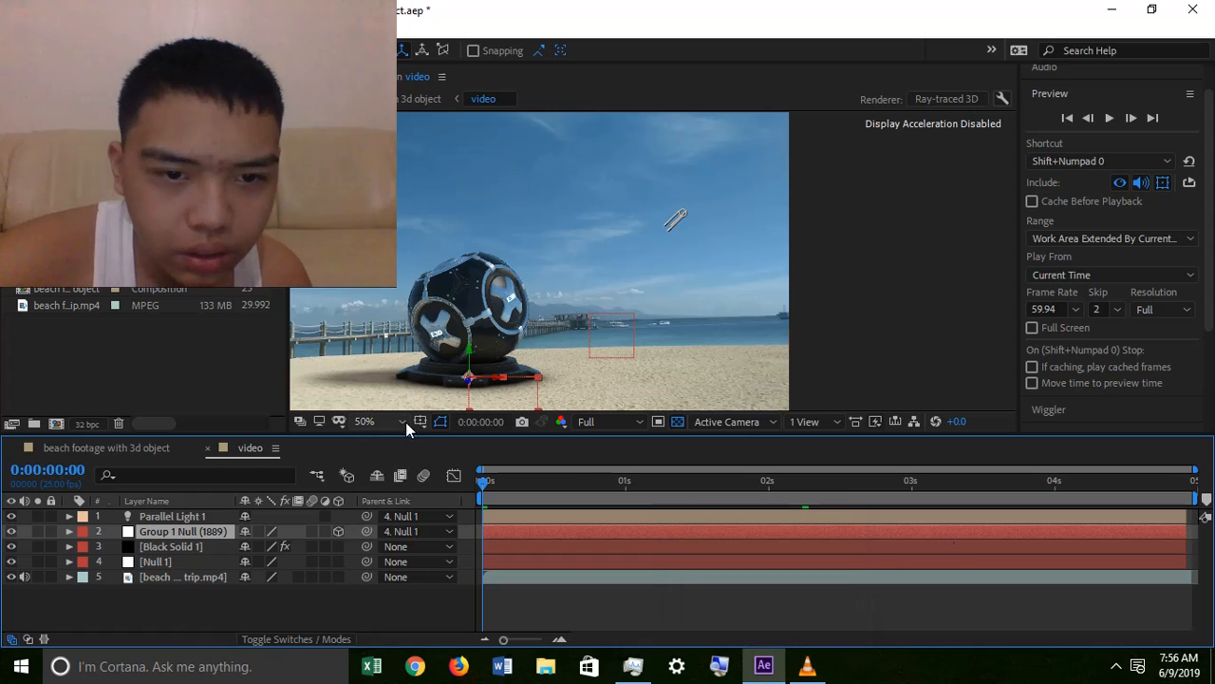
pyautogui.click(402, 421)
pyautogui.click(416, 125)
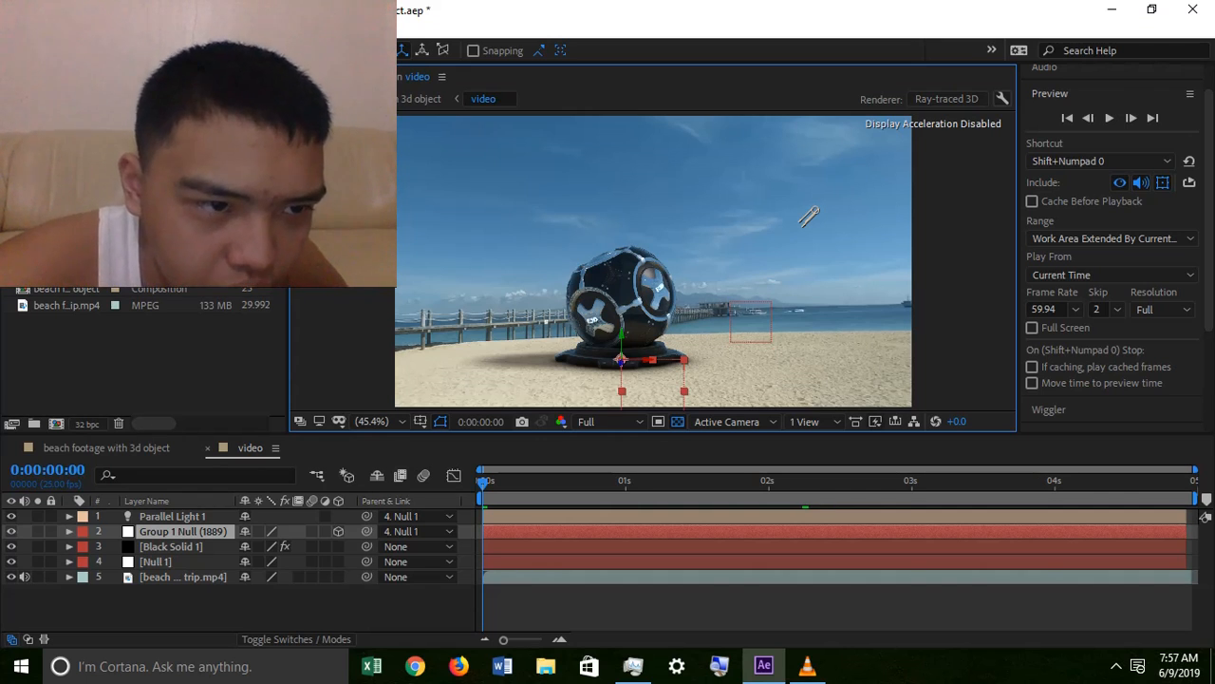
# Step: Create a new composition named "beach footage with 3d object"
pyautogui.rightClick(183, 336)
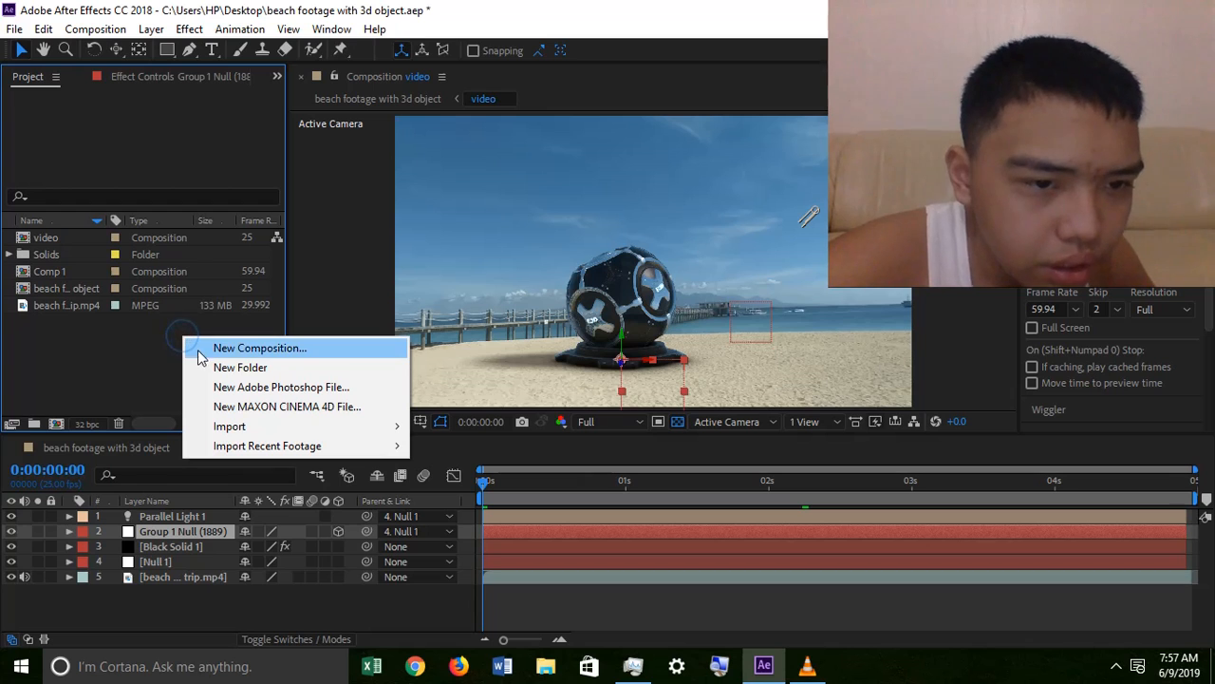
pyautogui.click(203, 349)
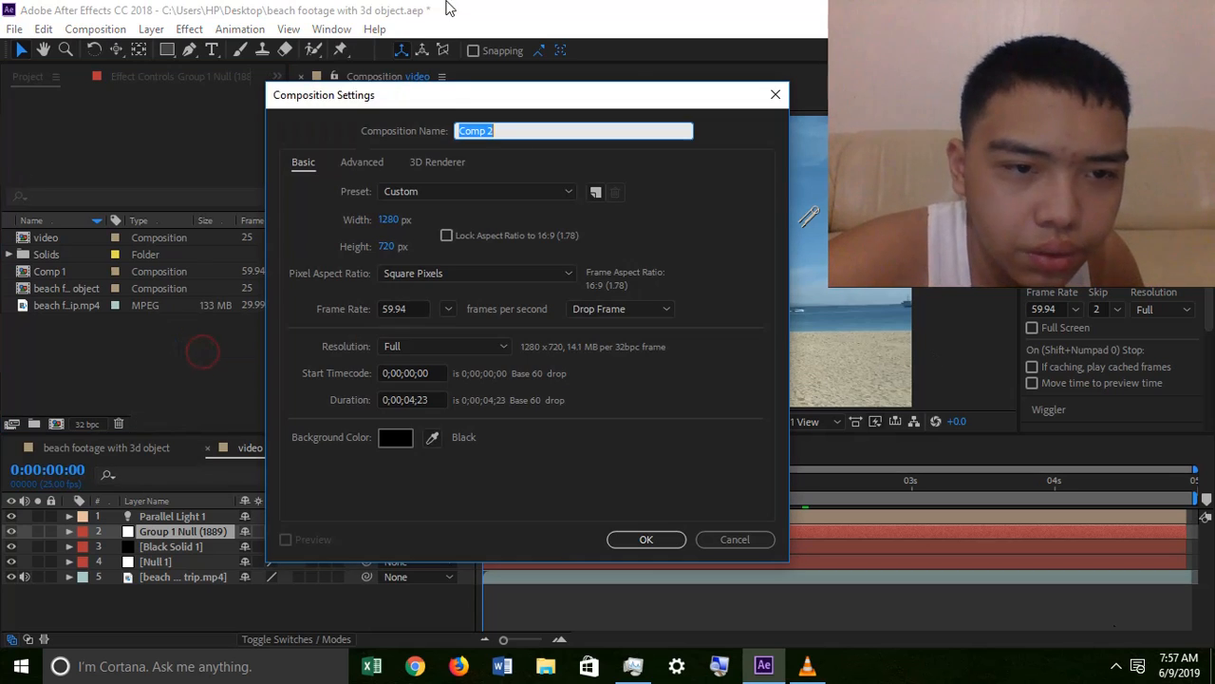
pyautogui.press('BackSpace')
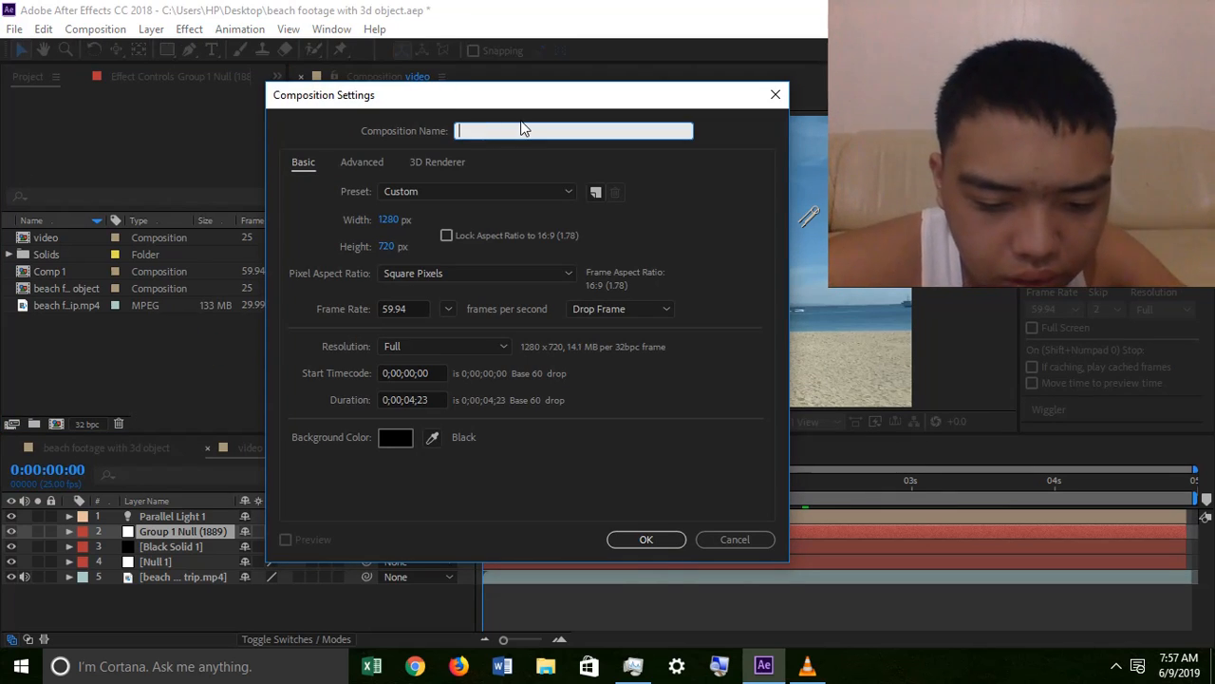
pyautogui.write('be')
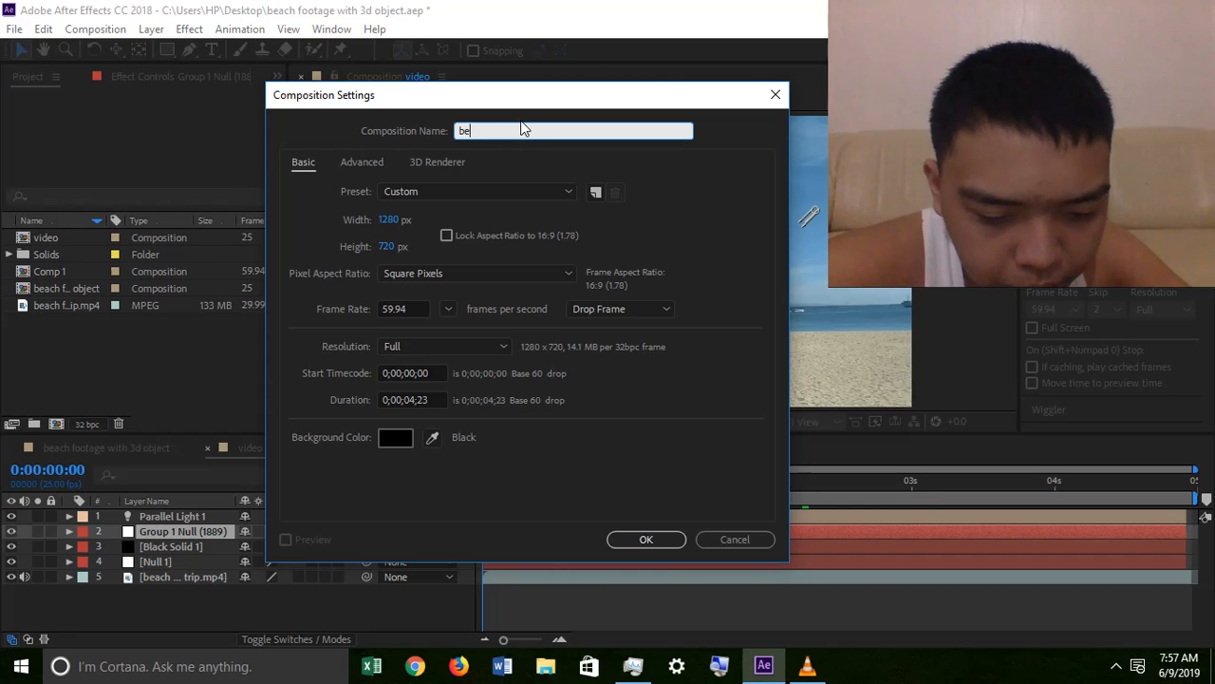
pyautogui.write('ach foota')
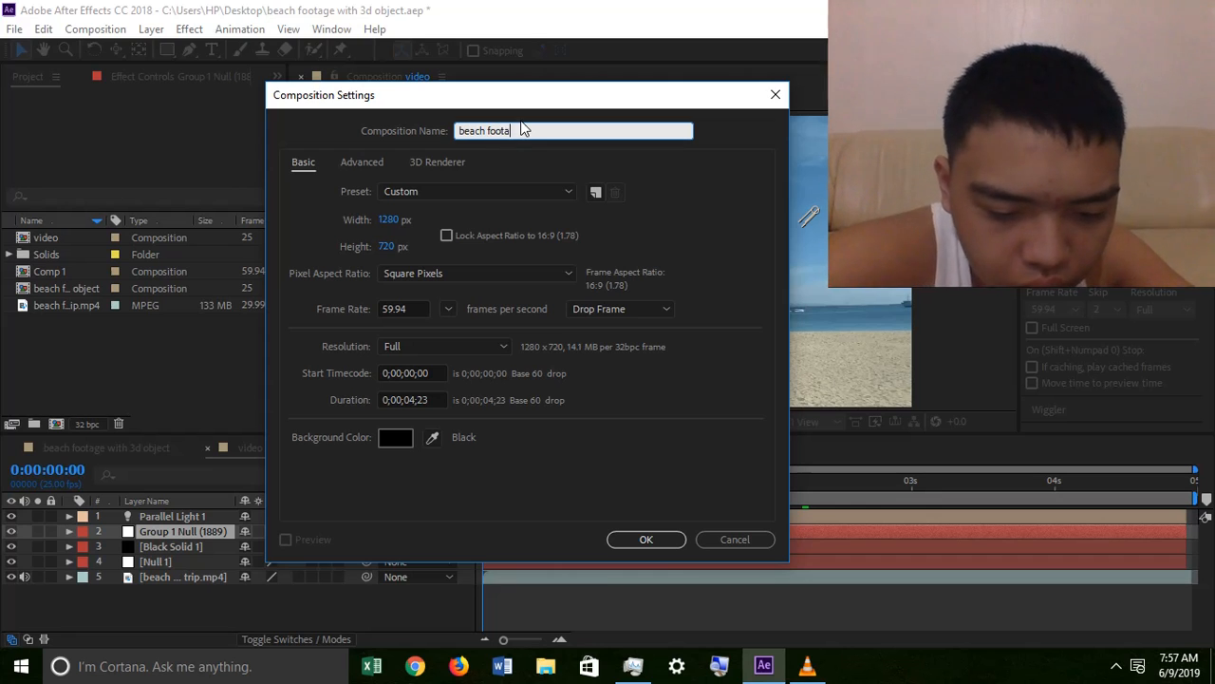
pyautogui.write('ge with')
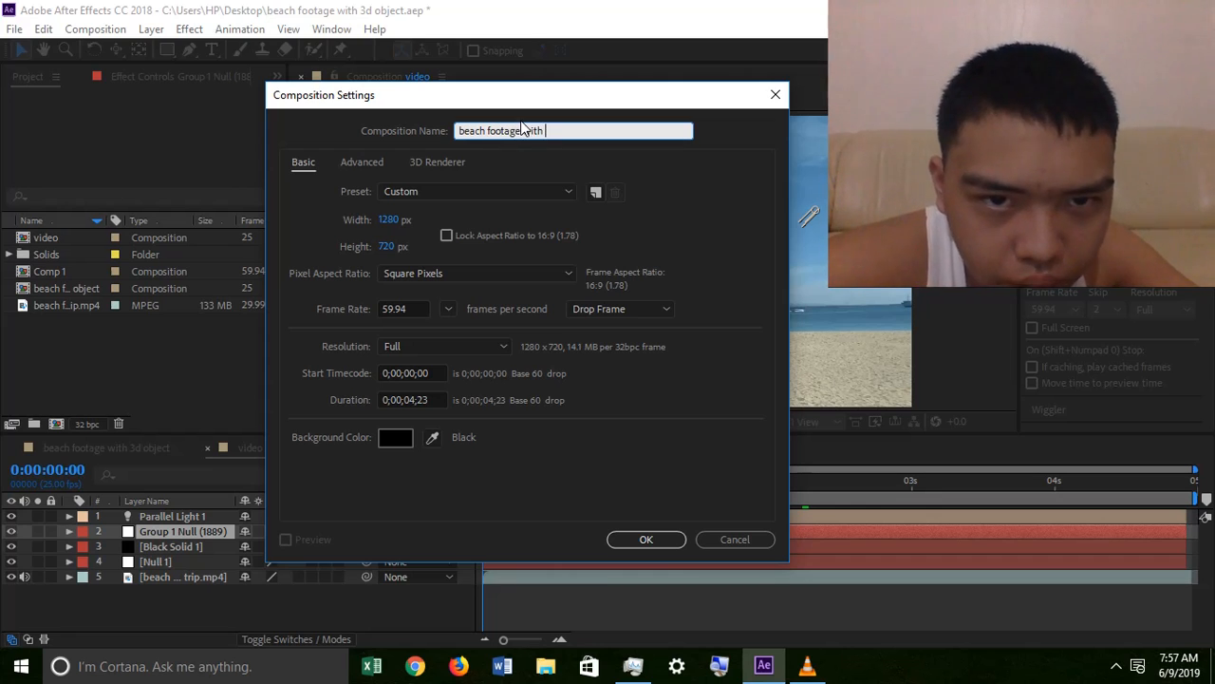
pyautogui.write(' 4d object')
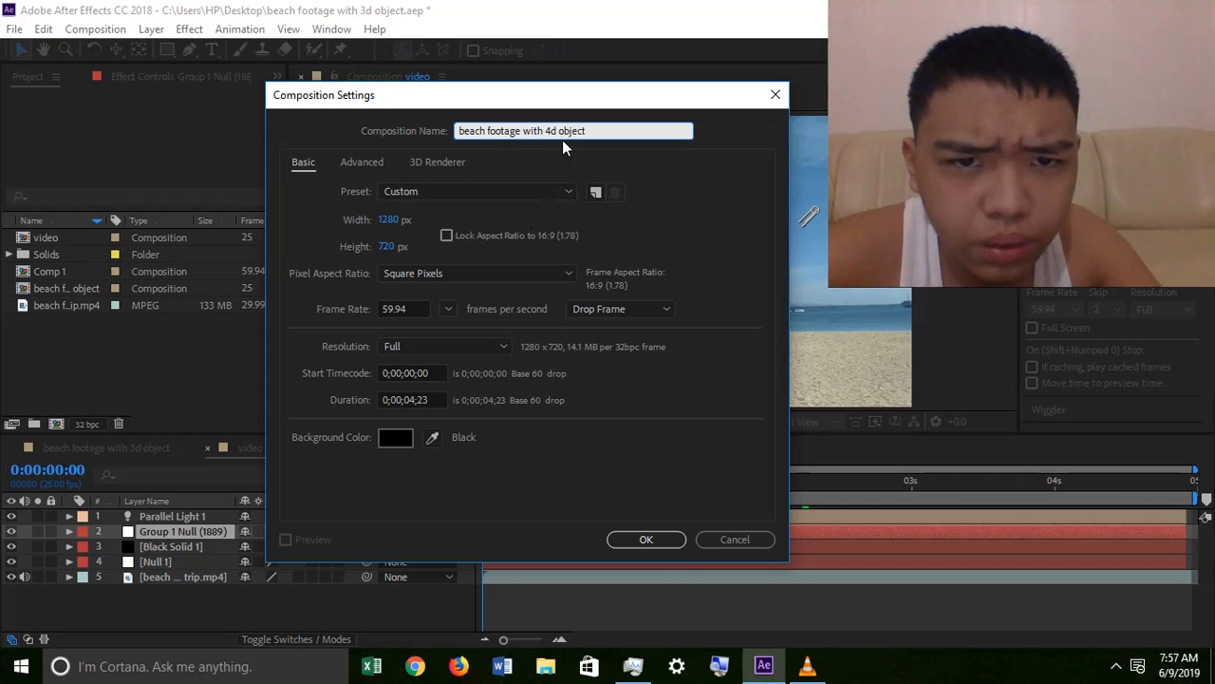
pyautogui.click(551, 133)
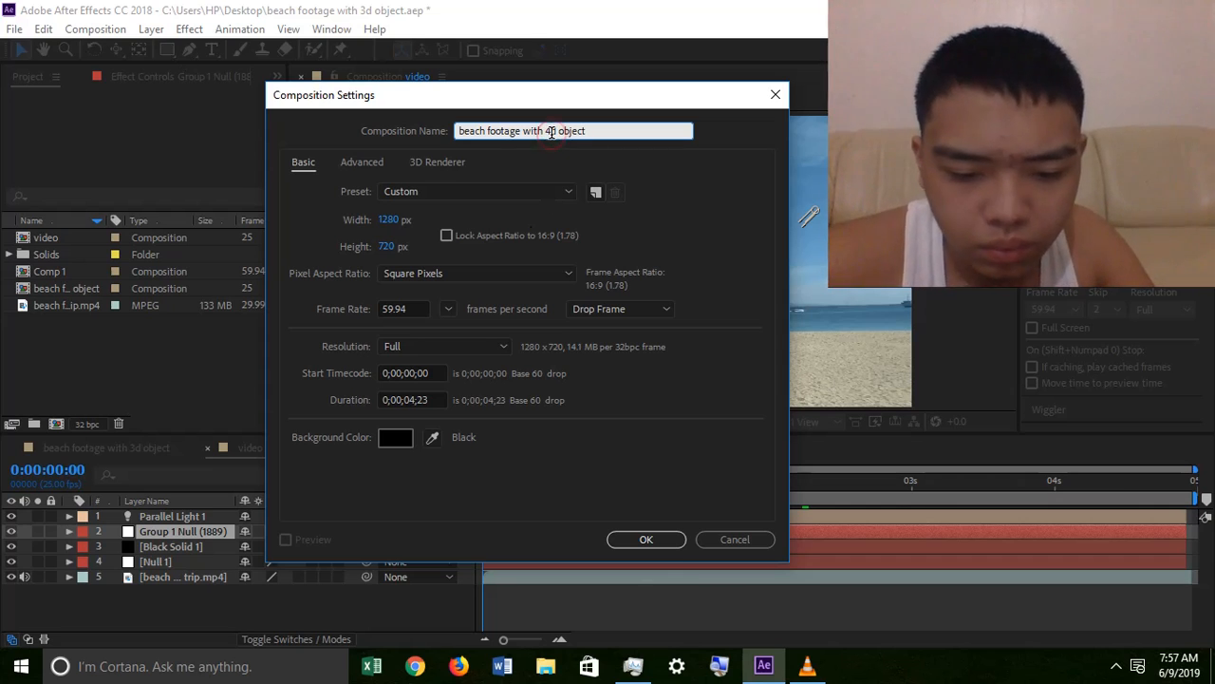
pyautogui.write('3d')
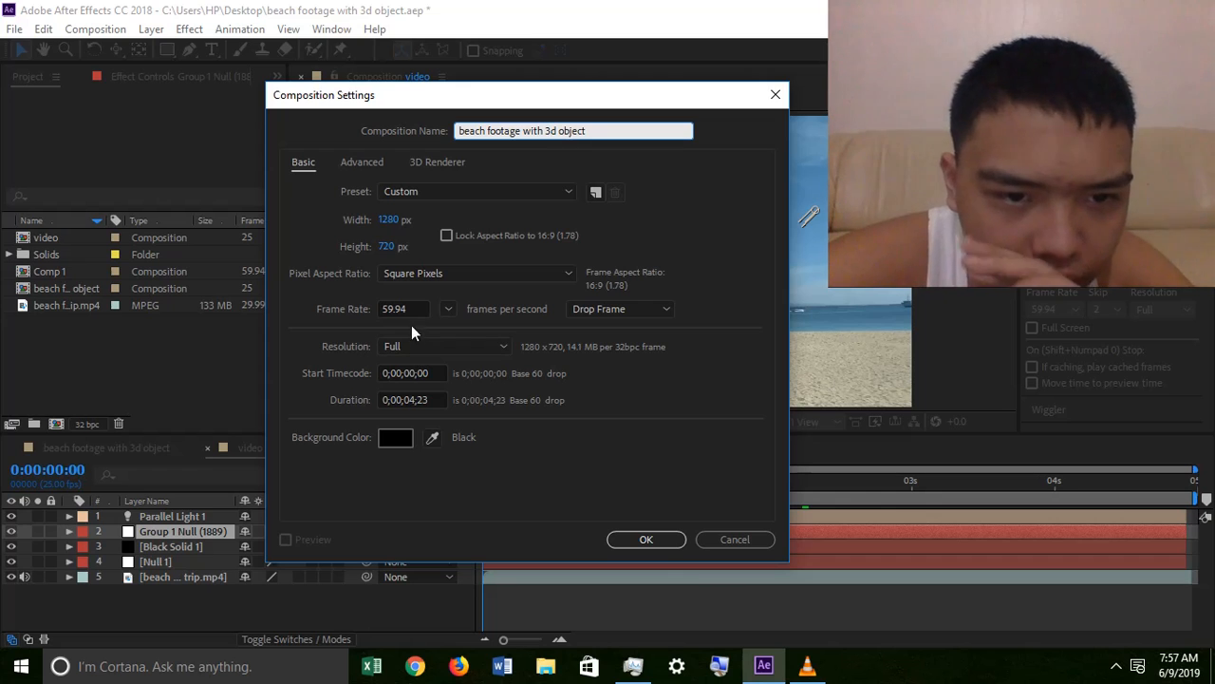
pyautogui.click(641, 539)
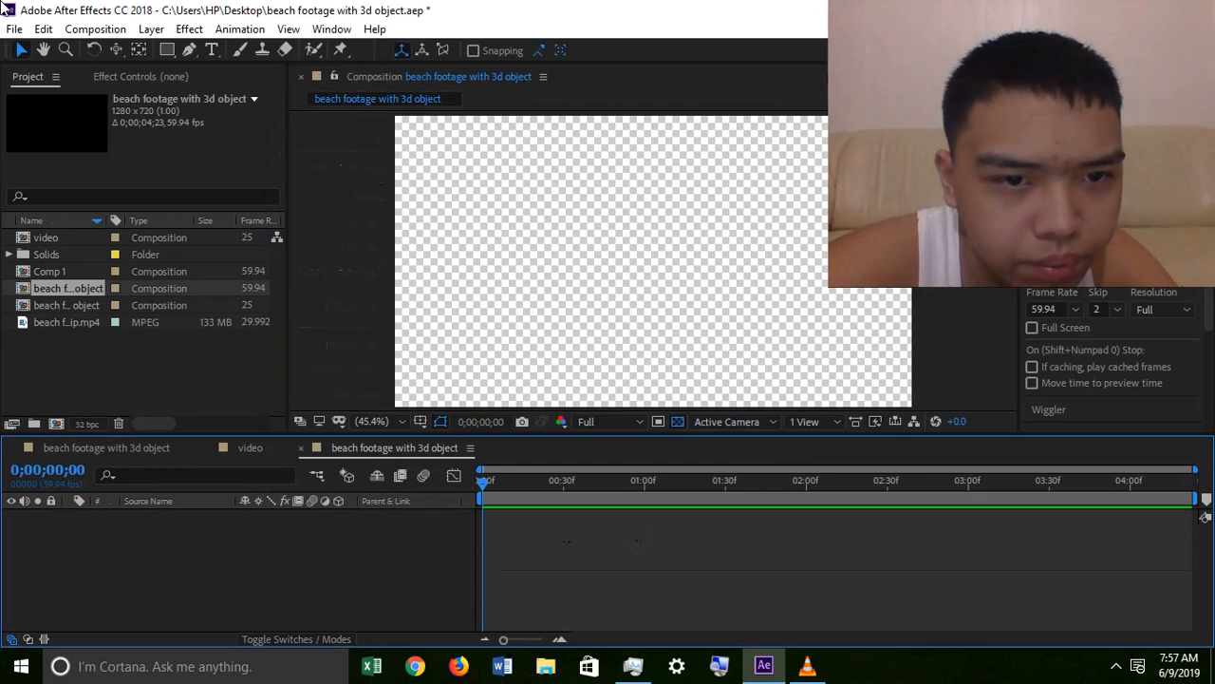
# Step: Import beach footage lakawon trip.mp4 from the Desktop and add it to the new composition's timeline
pyautogui.click(17, 30)
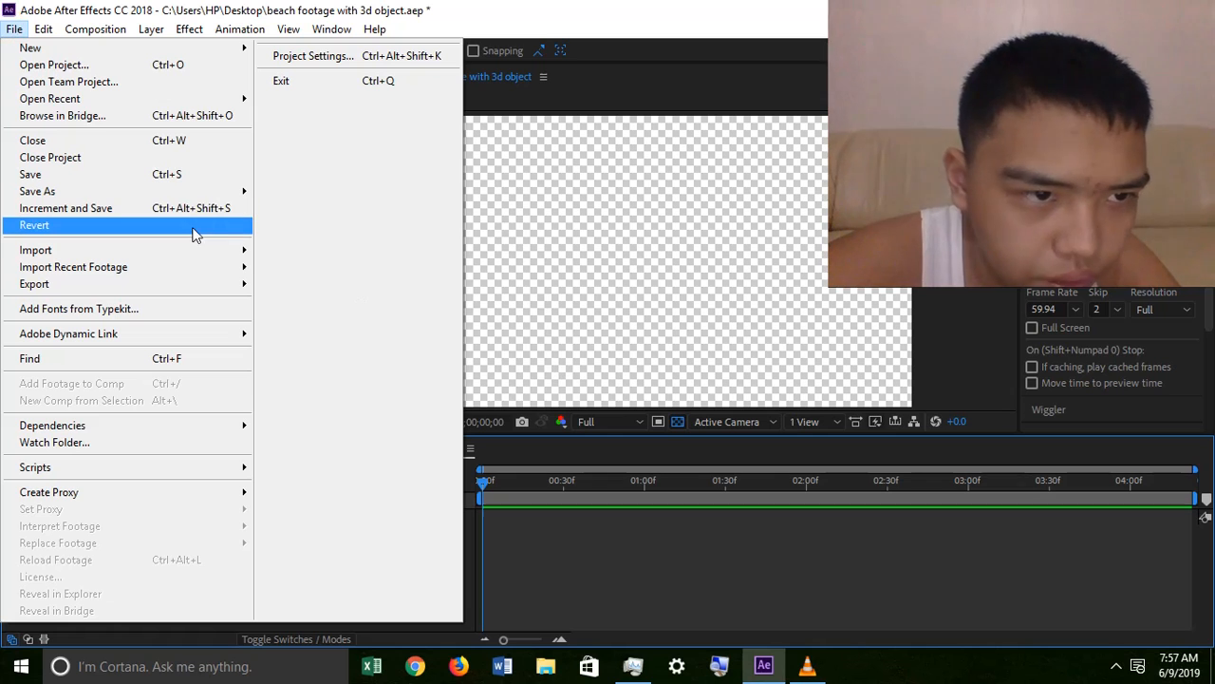
pyautogui.moveTo(207, 258)
pyautogui.click(285, 251)
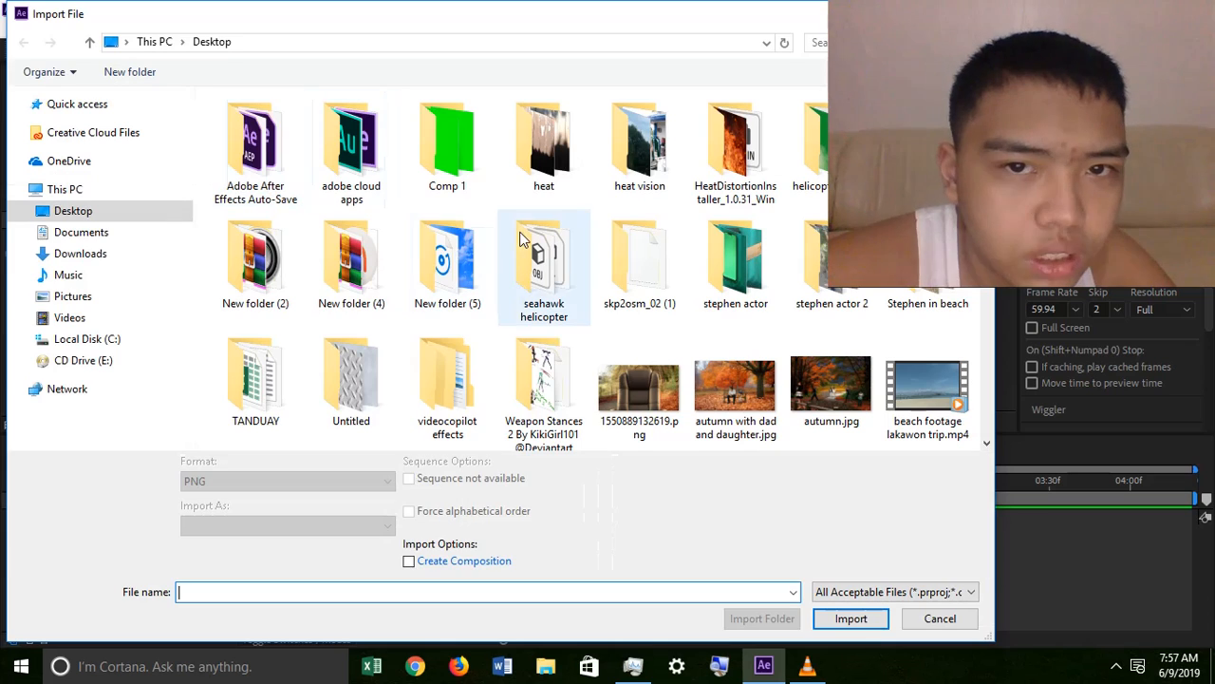
pyautogui.scroll(-2, 538, 248)
pyautogui.click(923, 135)
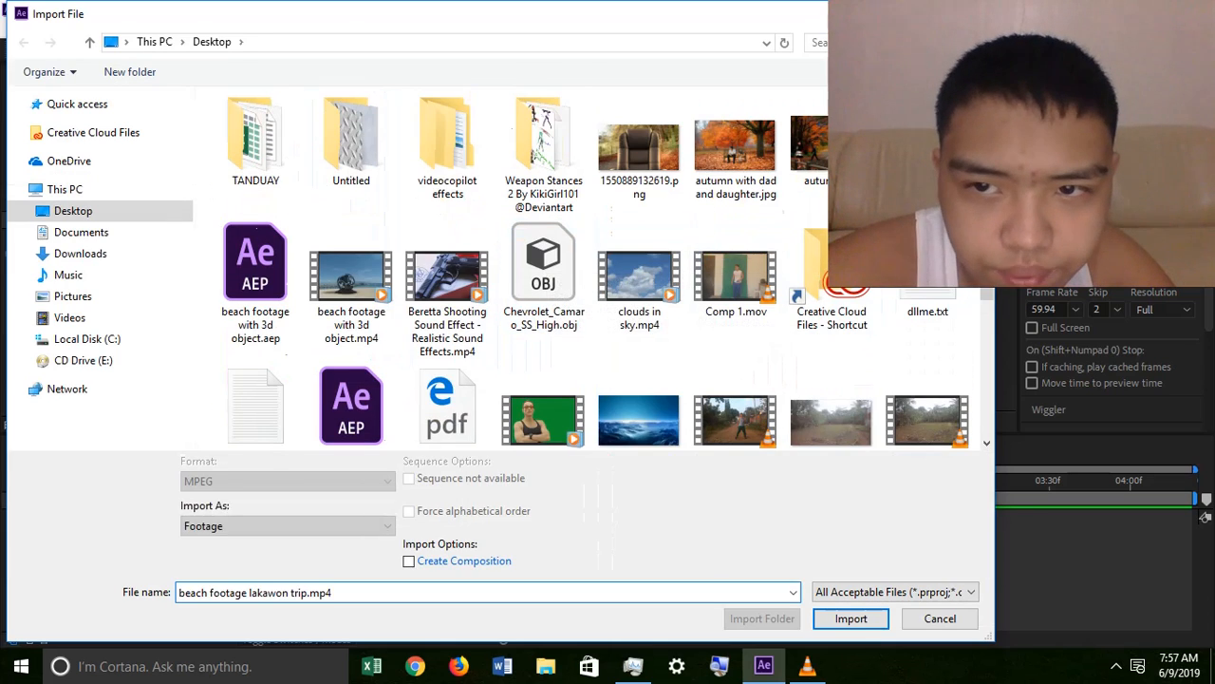
pyautogui.press('Return')
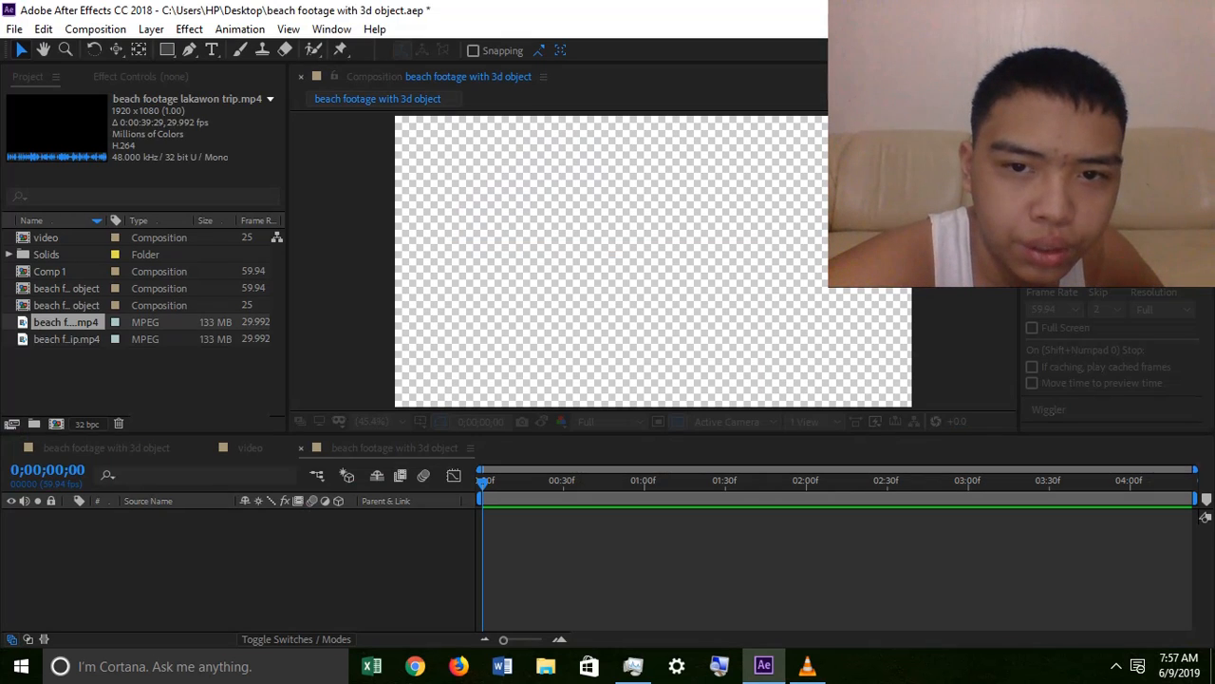
pyautogui.moveTo(58, 324); pyautogui.dragTo(178, 532)
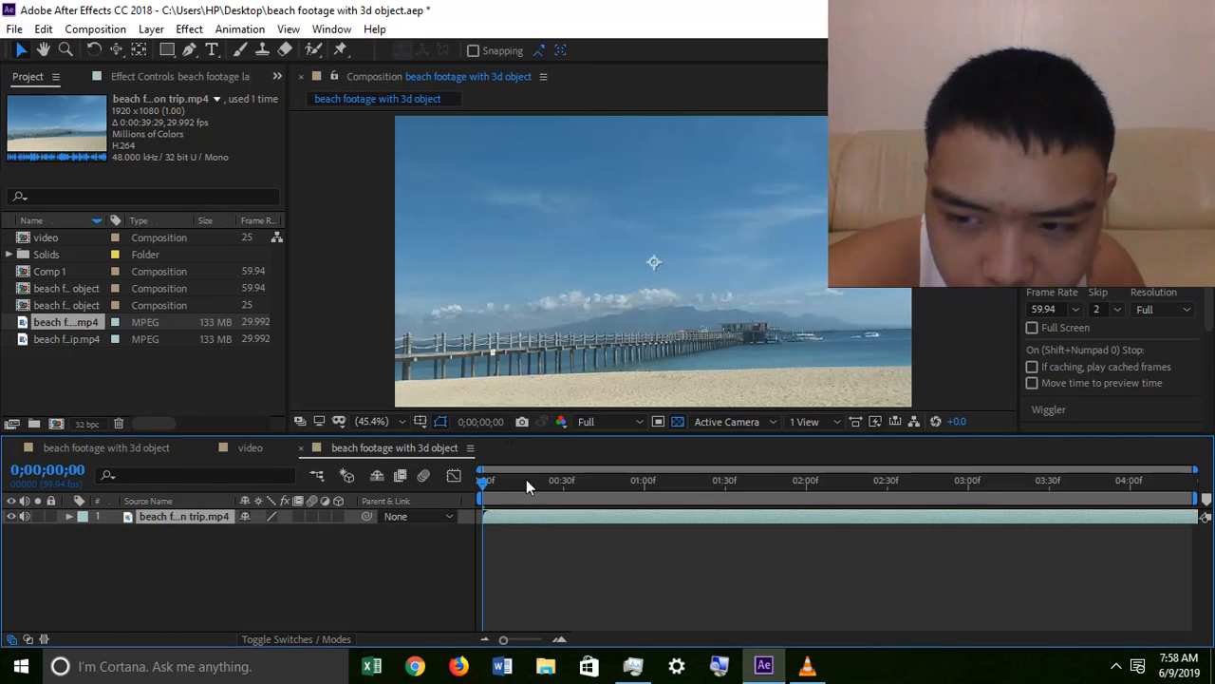
# Step: Split the beach footage layer at 0;00;04;22 and delete the part after the split
pyautogui.moveTo(483, 485); pyautogui.dragTo(1189, 485)
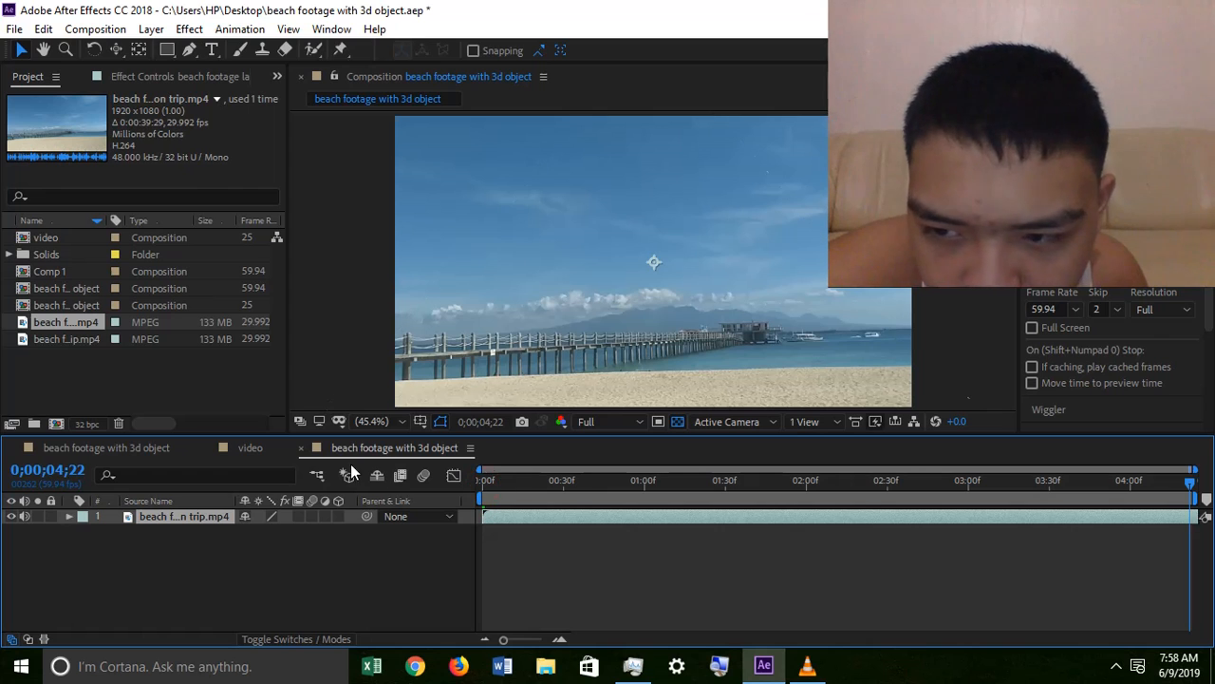
pyautogui.moveTo(477, 472); pyautogui.dragTo(1146, 472)
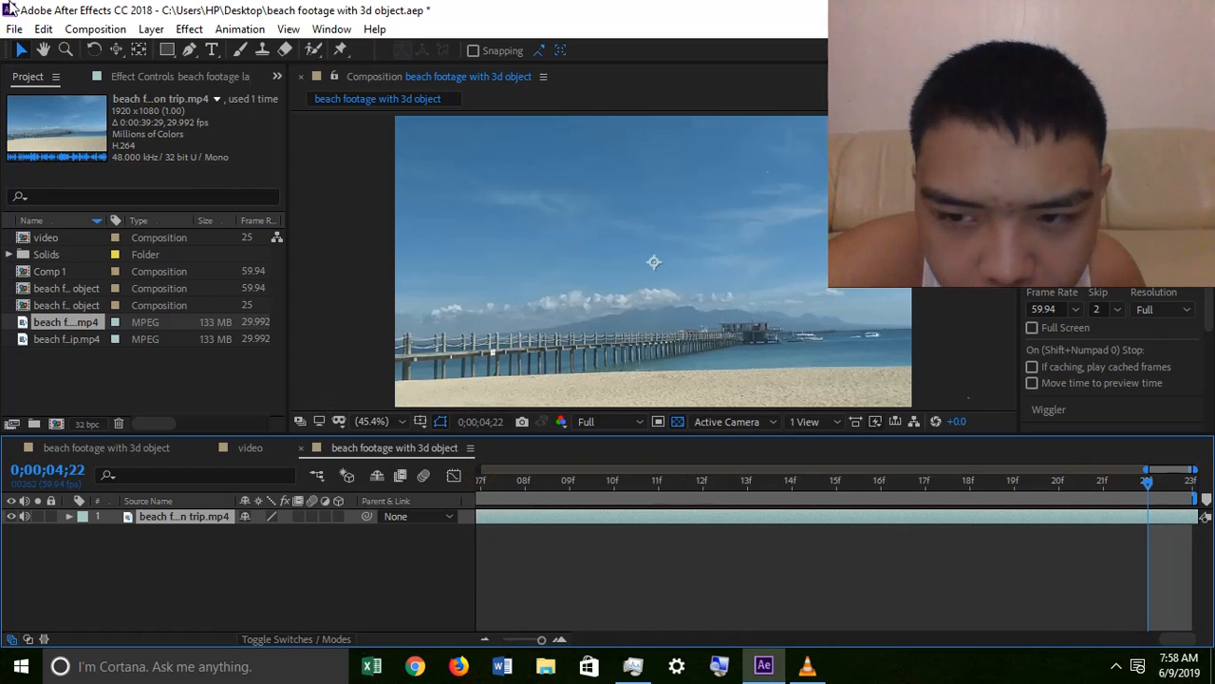
pyautogui.click(44, 29)
pyautogui.click(95, 274)
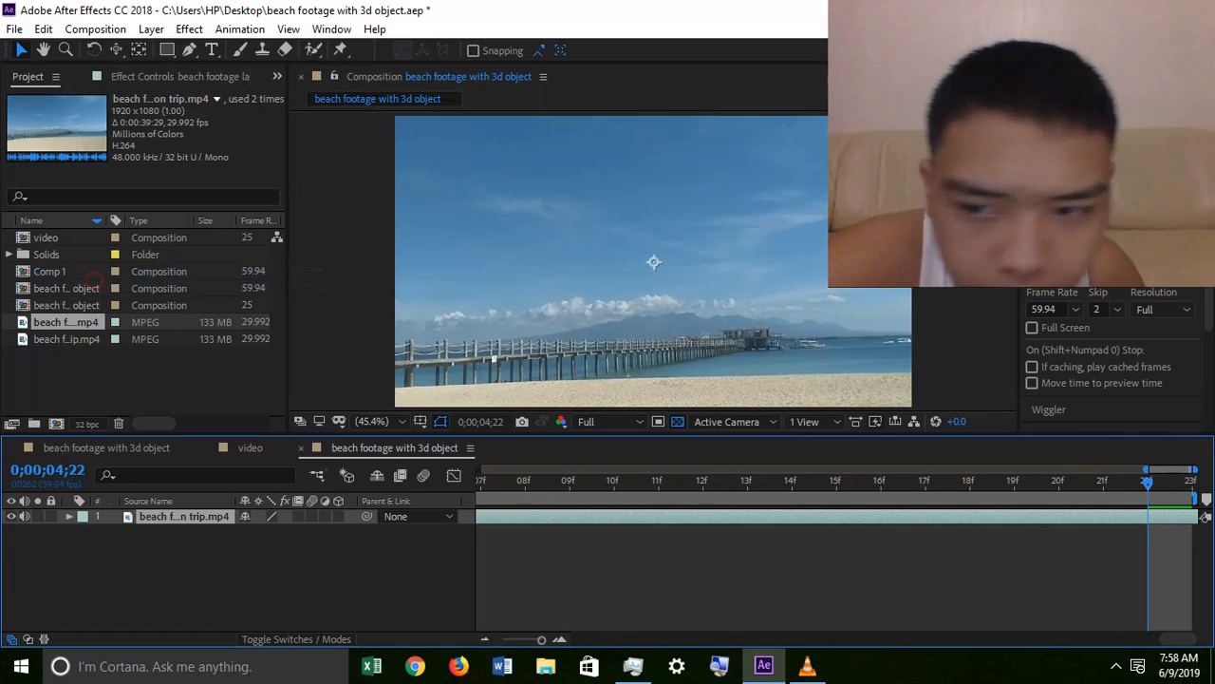
pyautogui.press('Delete')
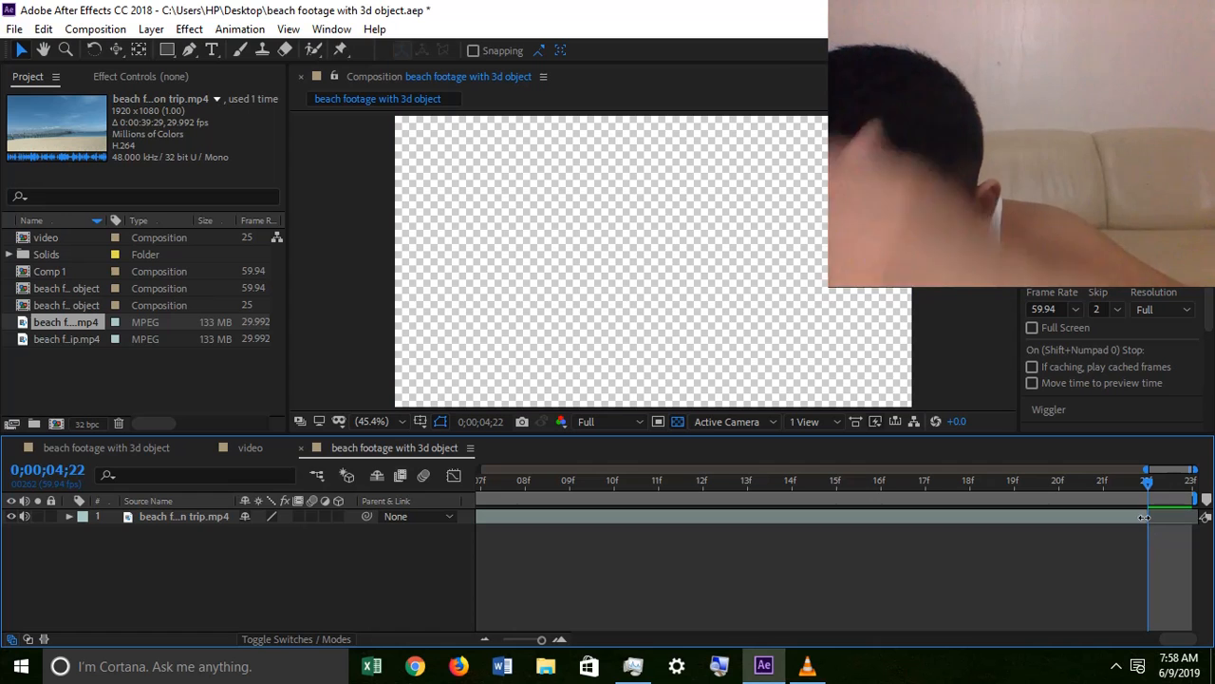
# Step: Extend the end of the beach footage layer past 0;00;04;22 and return the current time to the start
pyautogui.moveTo(1147, 517); pyautogui.dragTo(1176, 517)
pyautogui.moveTo(1146, 469); pyautogui.dragTo(478, 469)
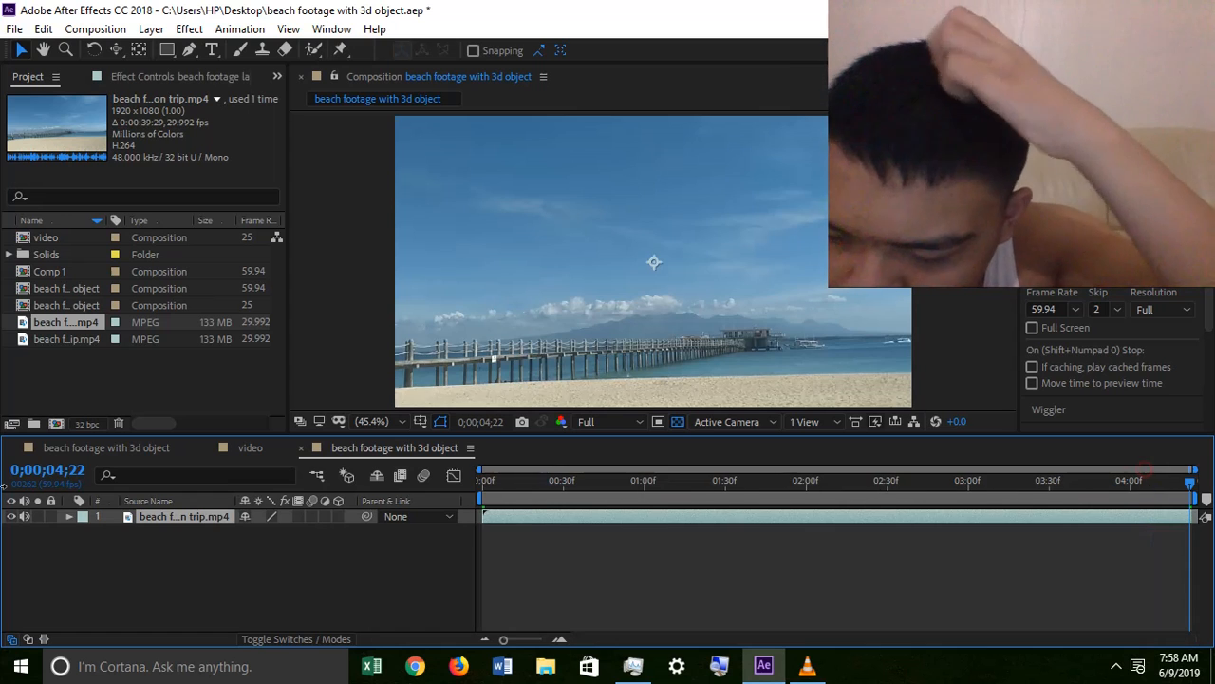
pyautogui.press('Home')
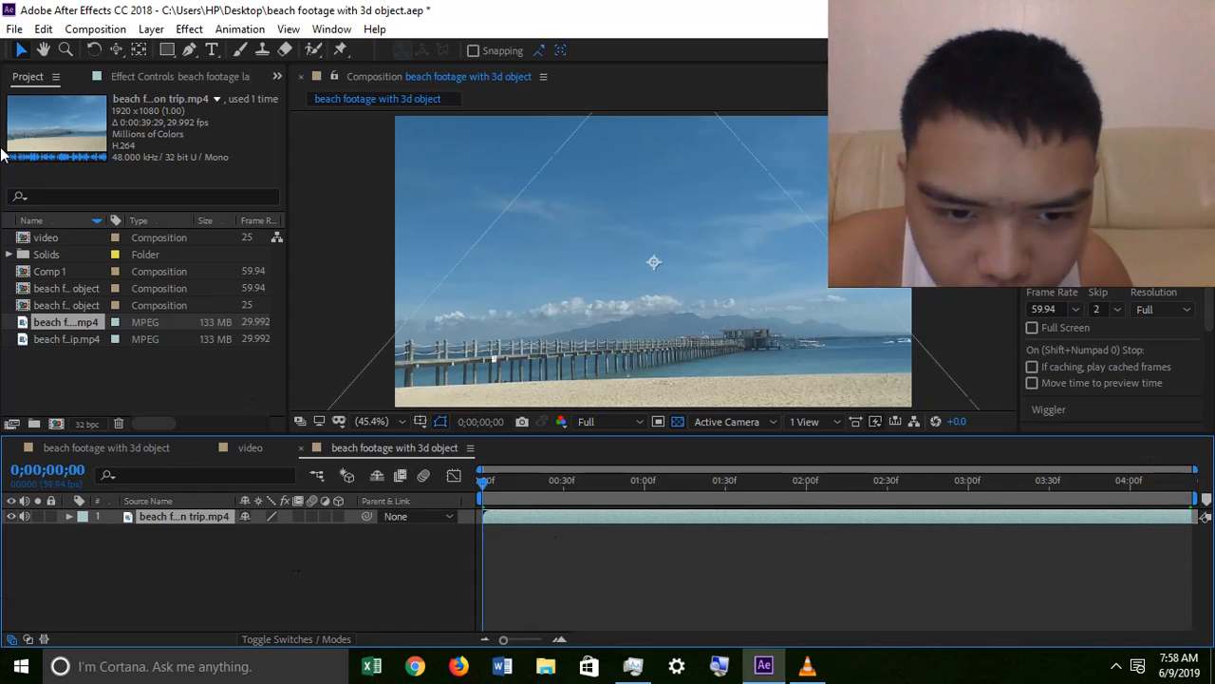
# Step: Fit the composition view to the viewer and create a black 1280 × 720 px solid layer above the beach footage
pyautogui.click(370, 420)
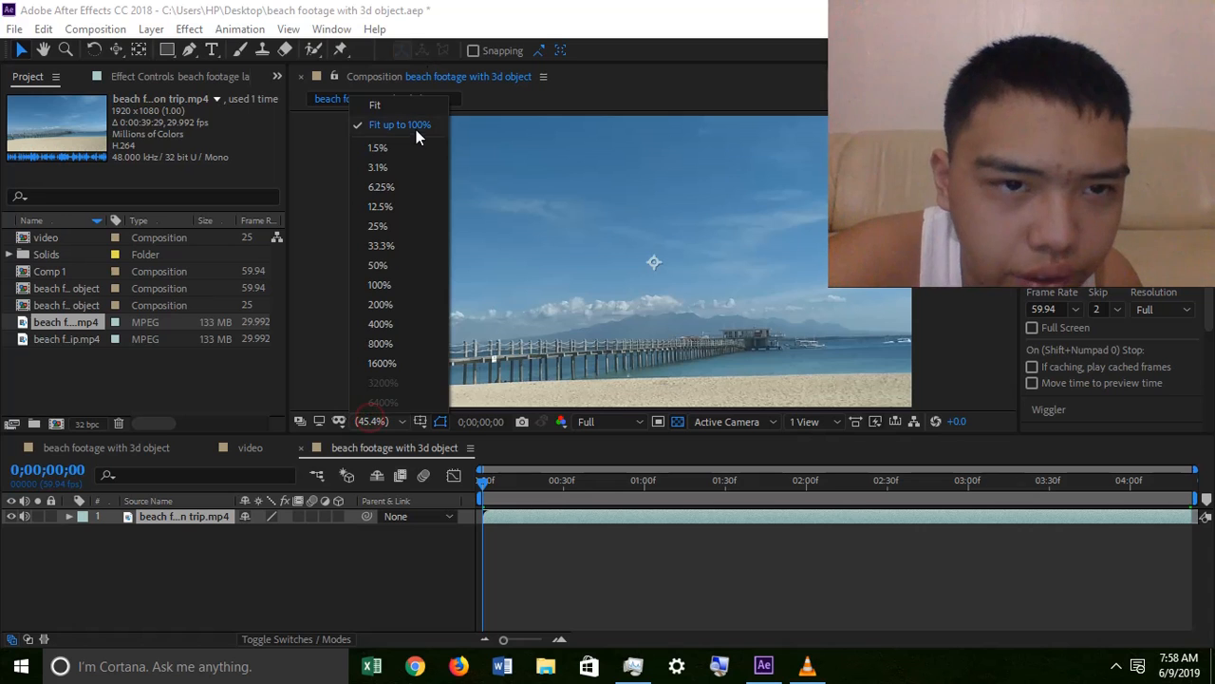
pyautogui.click(401, 106)
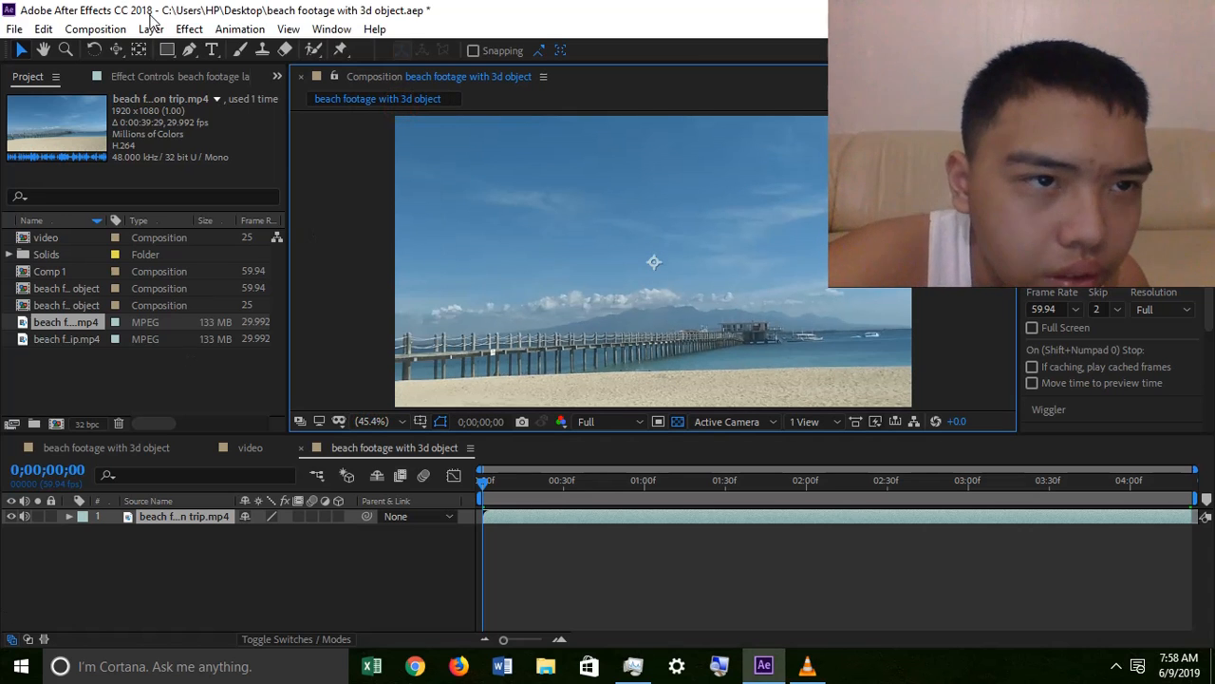
pyautogui.click(151, 28)
pyautogui.moveTo(159, 49)
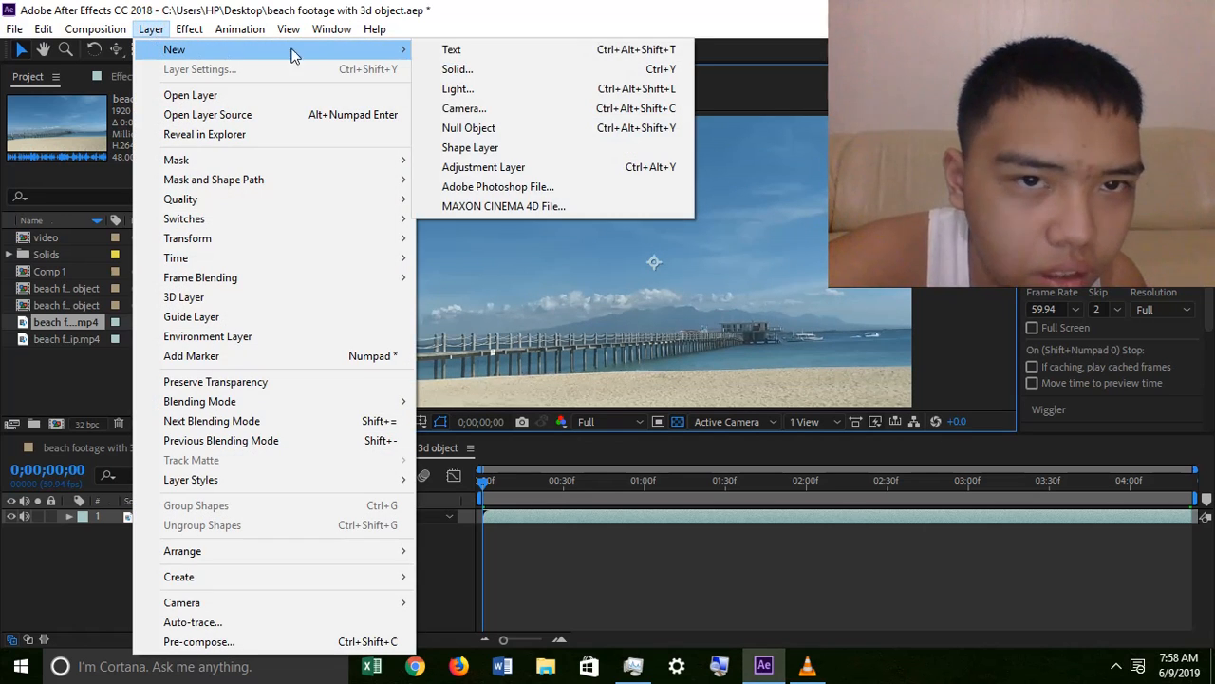
pyautogui.click(511, 72)
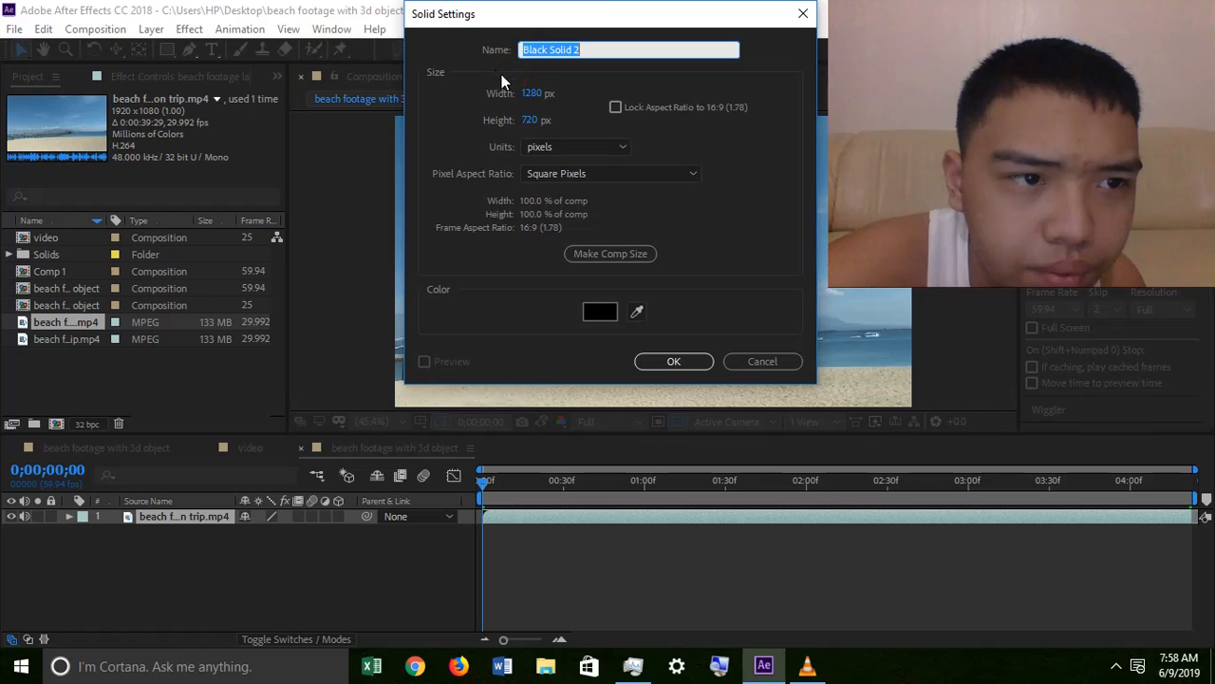
pyautogui.click(600, 313)
pyautogui.click(778, 205)
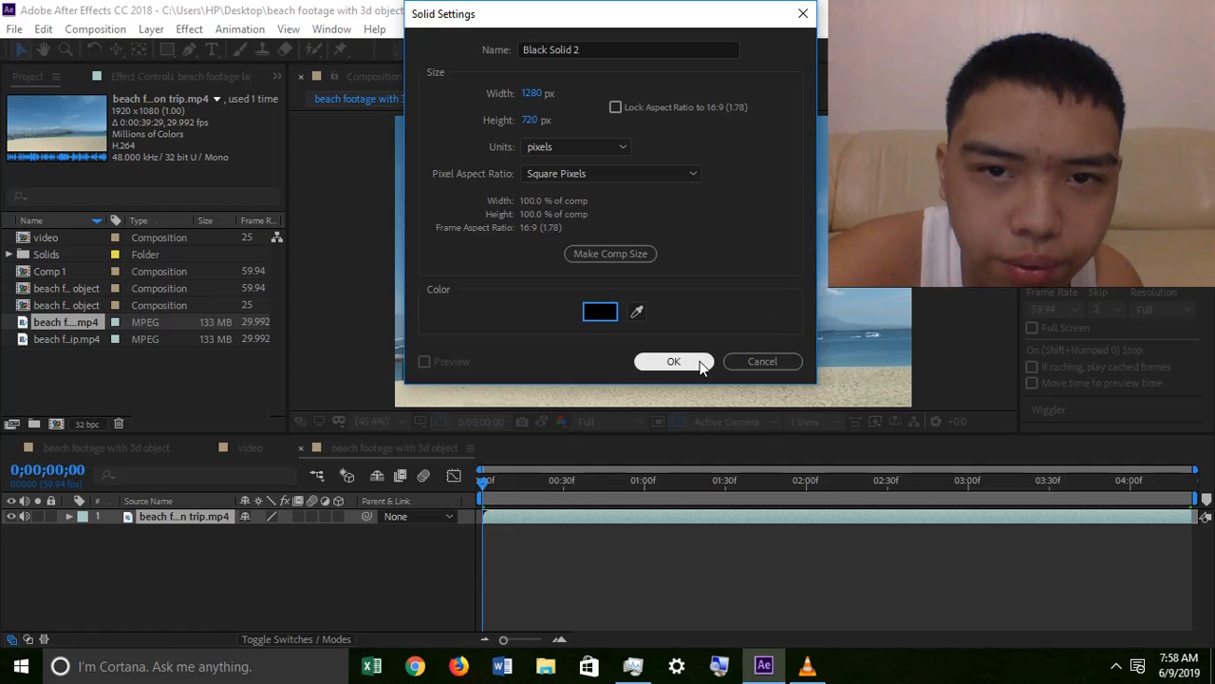
pyautogui.click(674, 362)
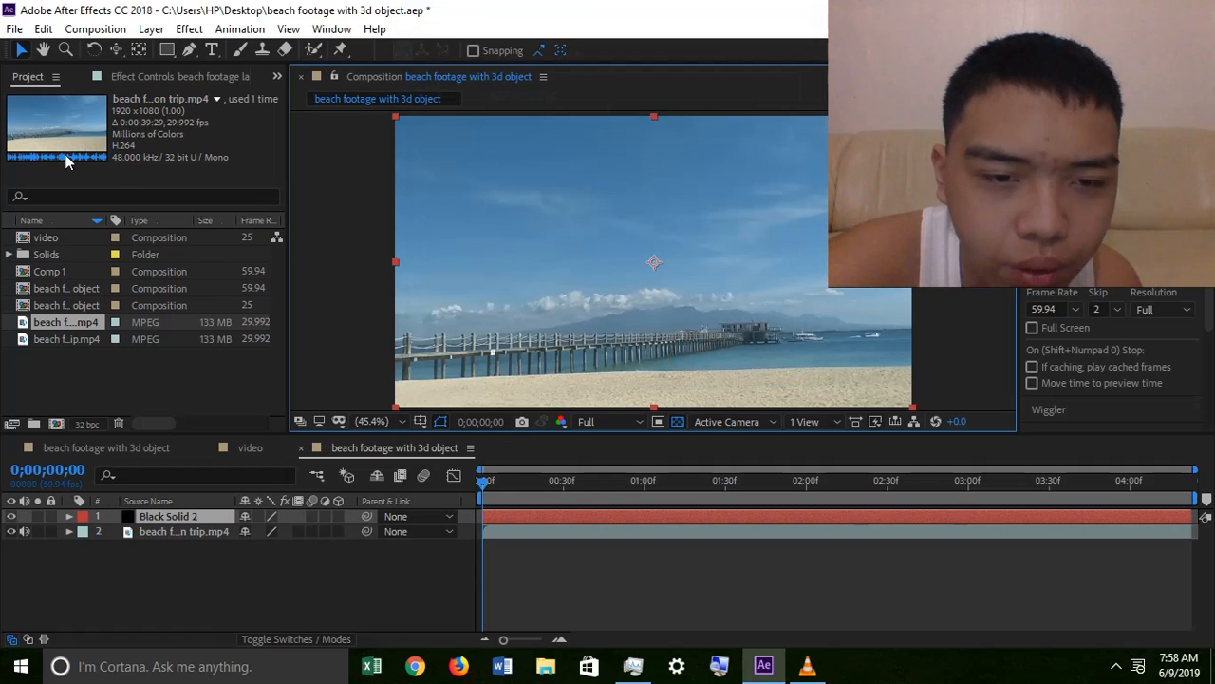
# Step: Apply the Video Copilot Element effect to the black solid and open its Scene Setup
pyautogui.click(189, 28)
pyautogui.moveTo(456, 100)
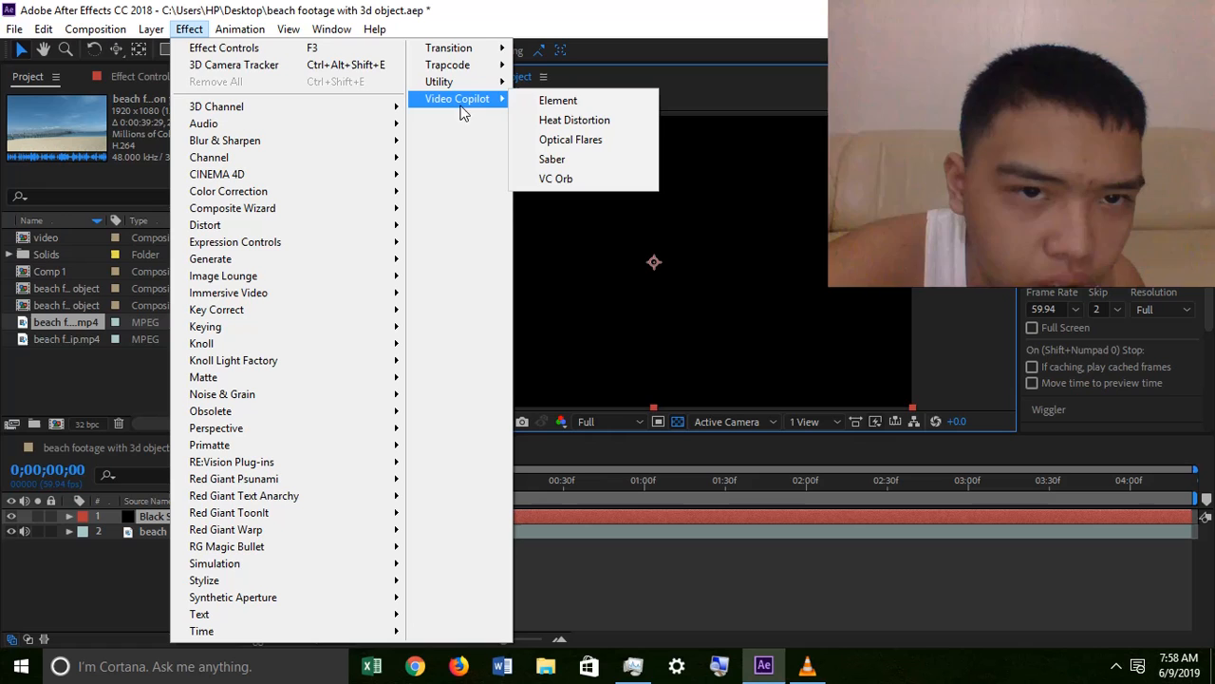
pyautogui.click(551, 102)
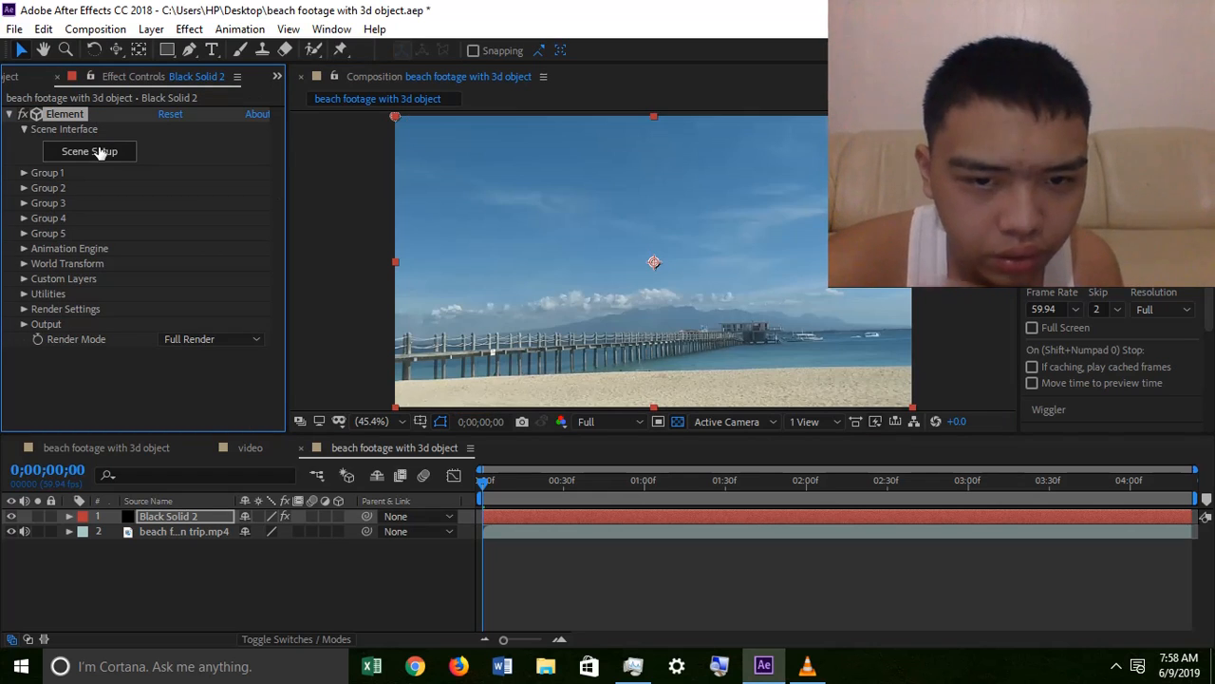
pyautogui.click(99, 151)
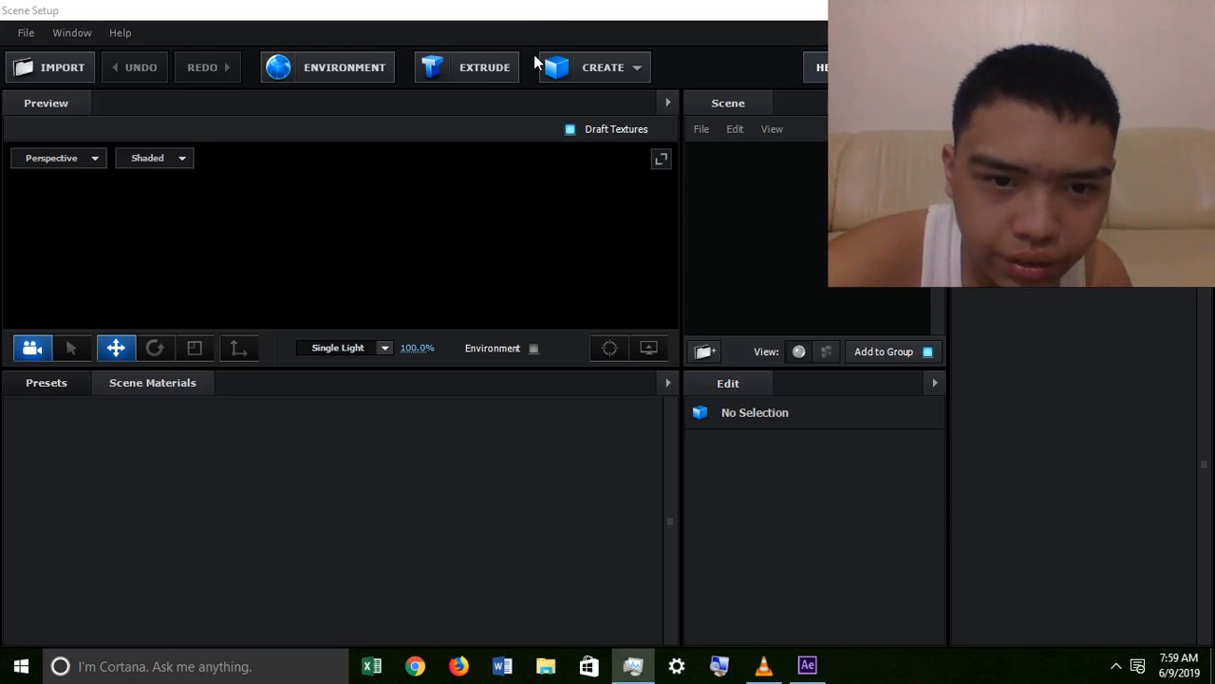
# Step: Restore the Scene Setup panel layout so the preview and the model library are both accessible
pyautogui.click(657, 159)
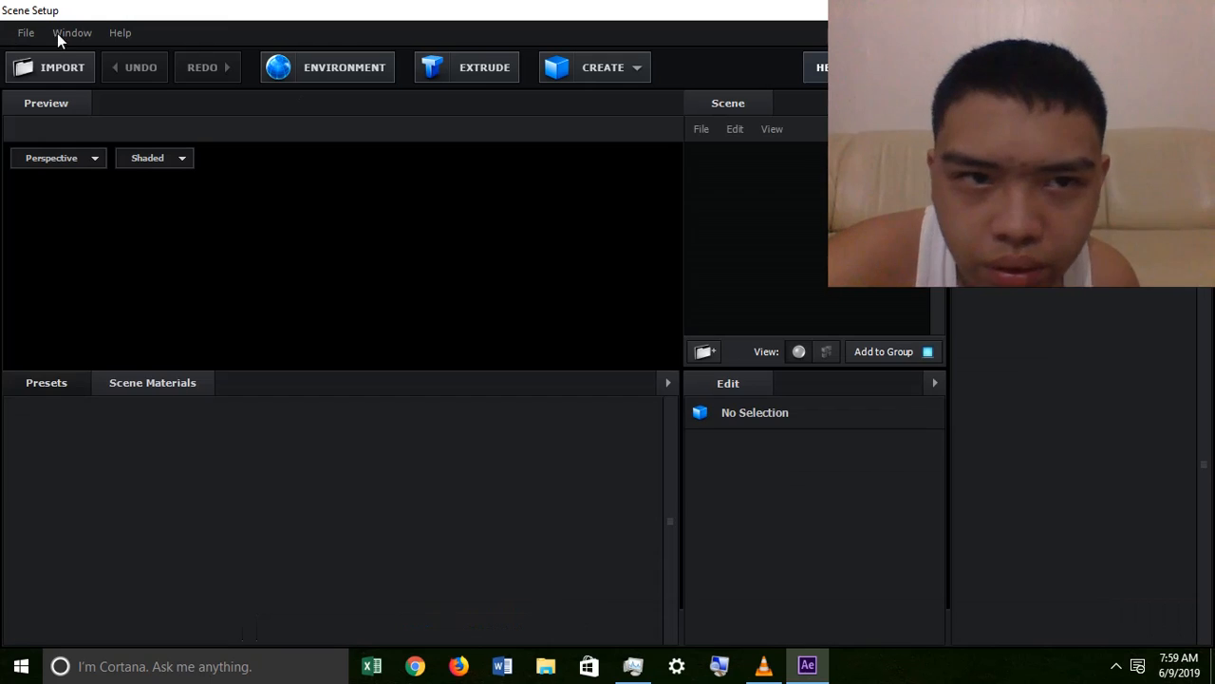
pyautogui.click(71, 32)
pyautogui.click(85, 59)
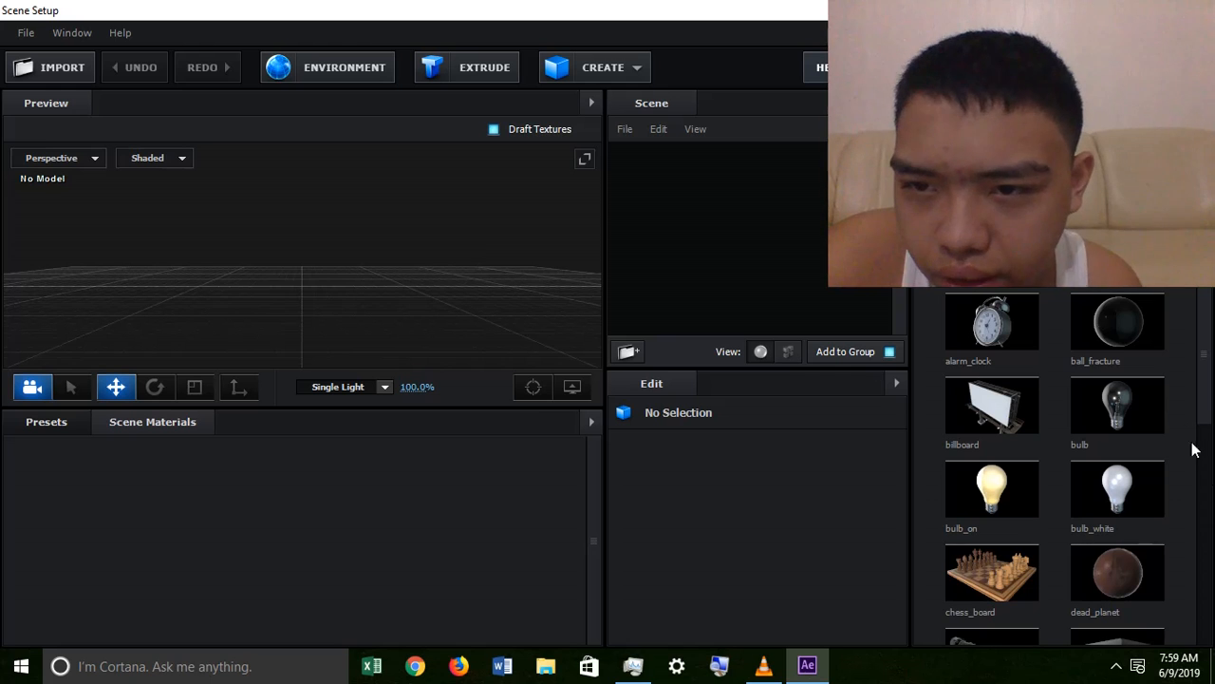
# Step: Browse the starter model library and add the trophy model to the scene
pyautogui.scroll(-3, 1097, 448)
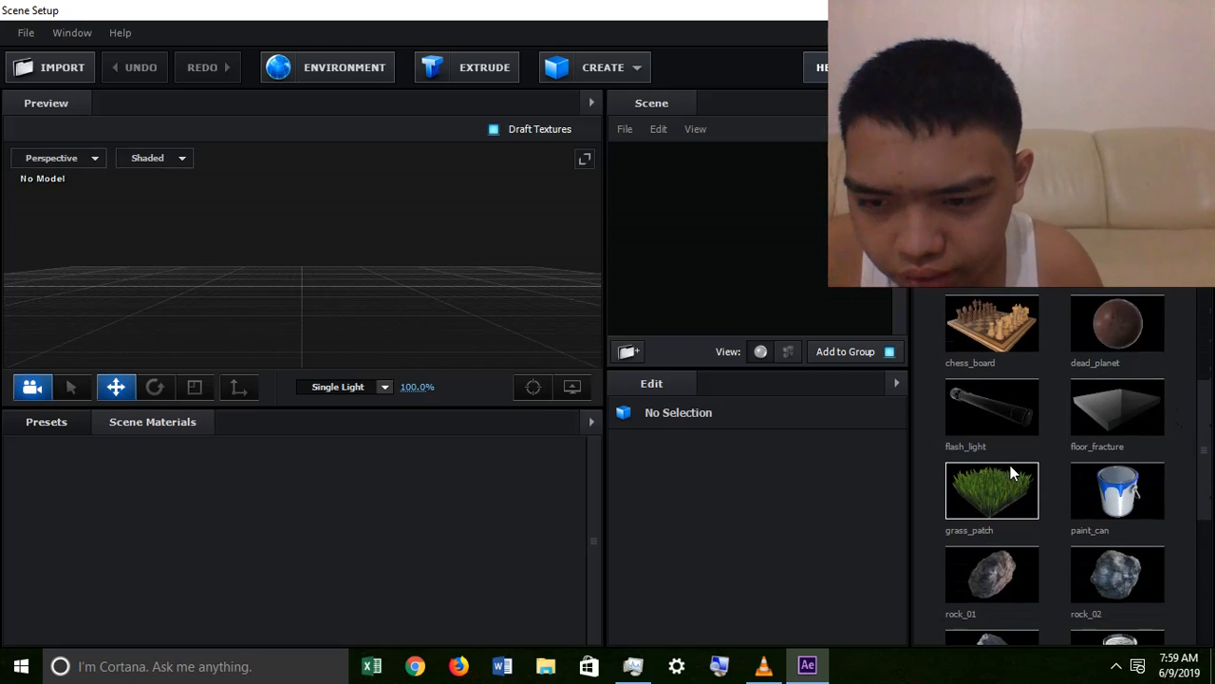
pyautogui.scroll(-4, 1004, 464)
pyautogui.scroll(2, 1014, 440)
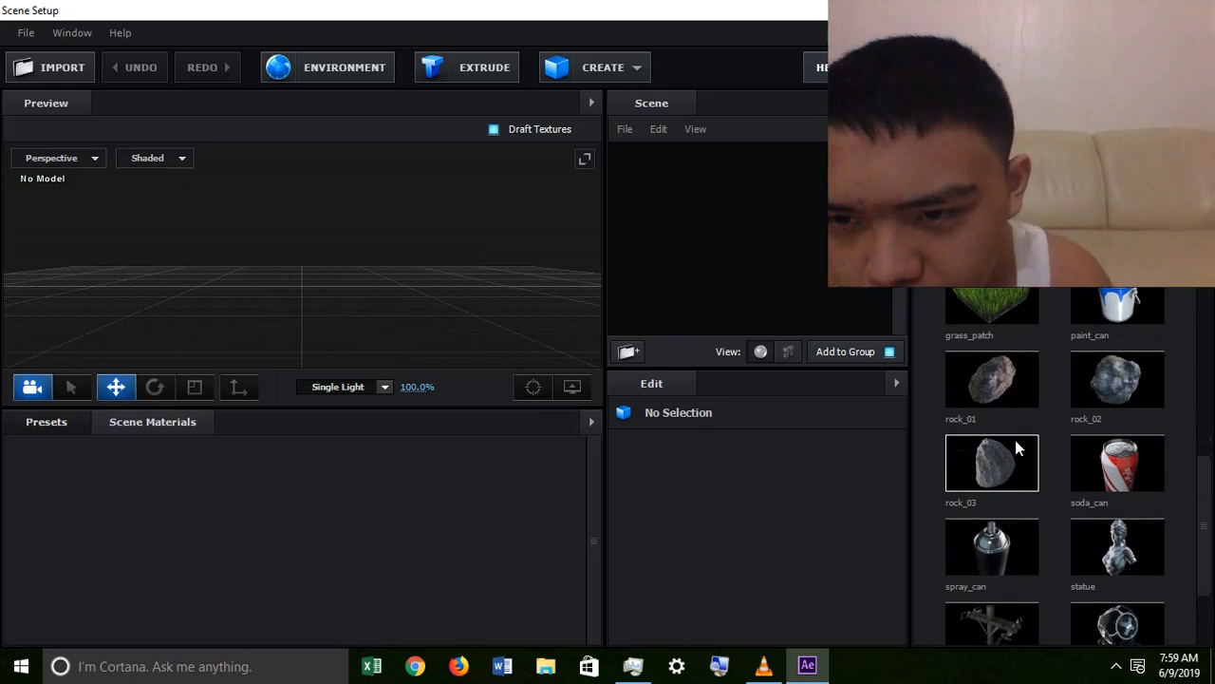
pyautogui.scroll(5, 1015, 439)
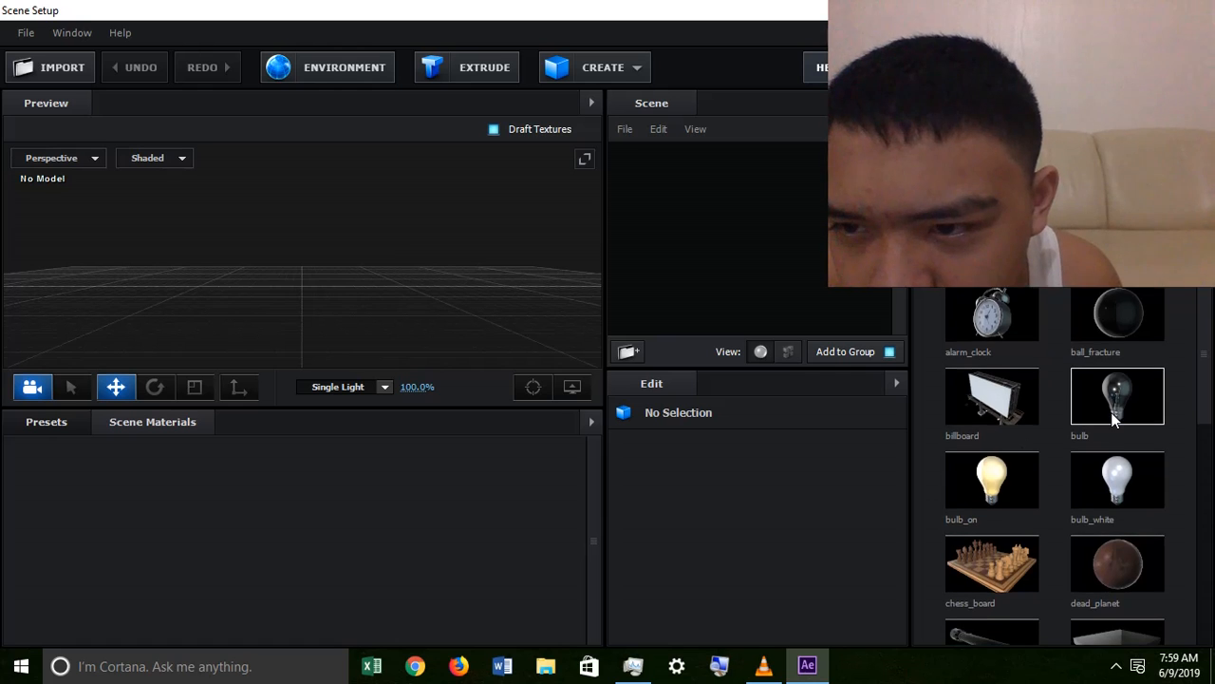
pyautogui.scroll(-7, 1111, 415)
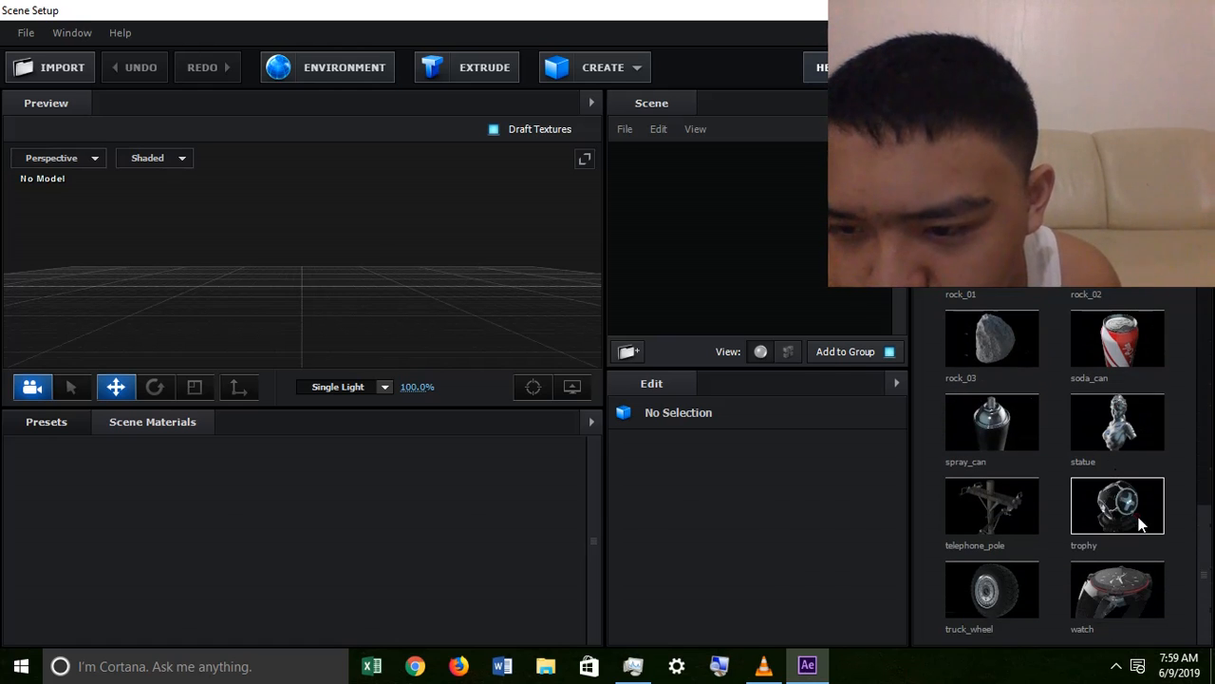
pyautogui.click(1139, 520)
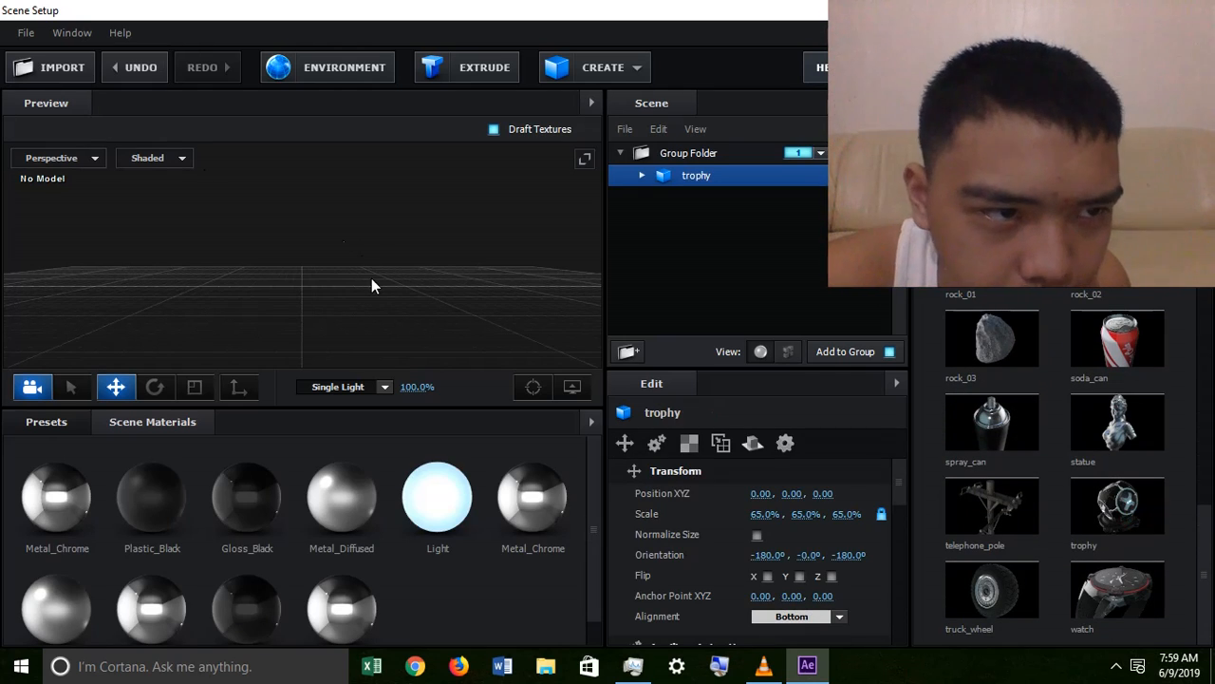
# Step: Inspect the trophy in the preview, accept the scene, and turn off the composition viewer's transparency grid
pyautogui.scroll(3, 443, 301)
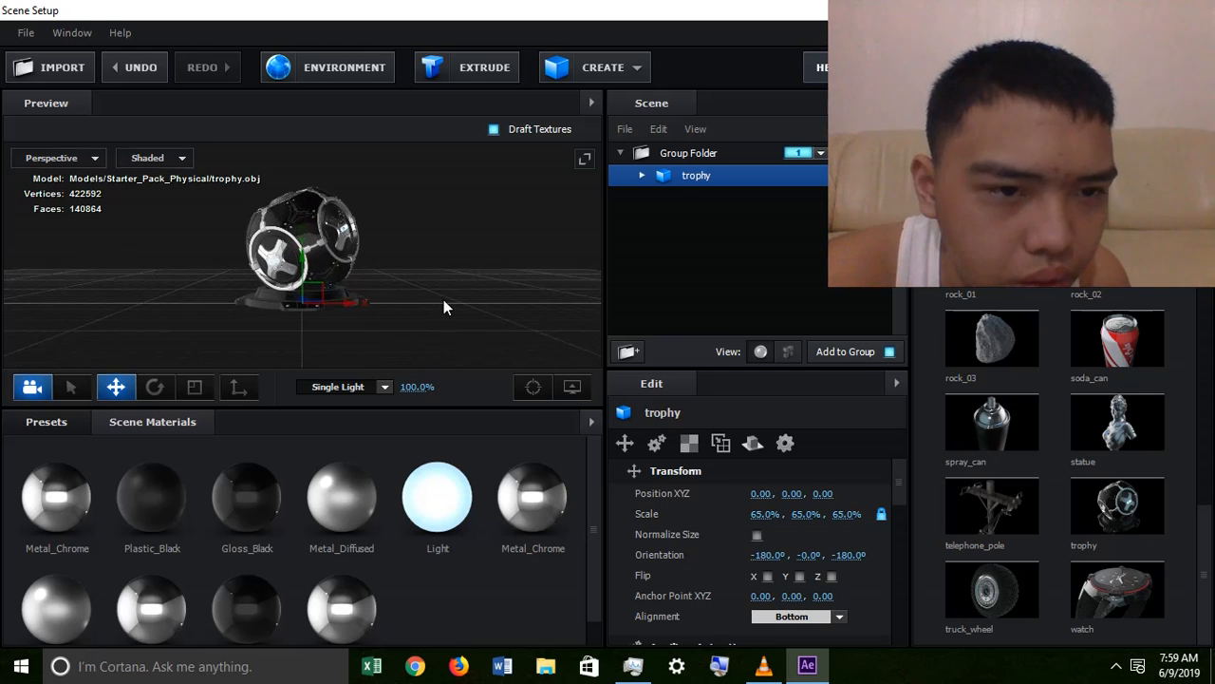
pyautogui.scroll(3, 443, 299)
pyautogui.moveTo(464, 293); pyautogui.dragTo(399, 310)
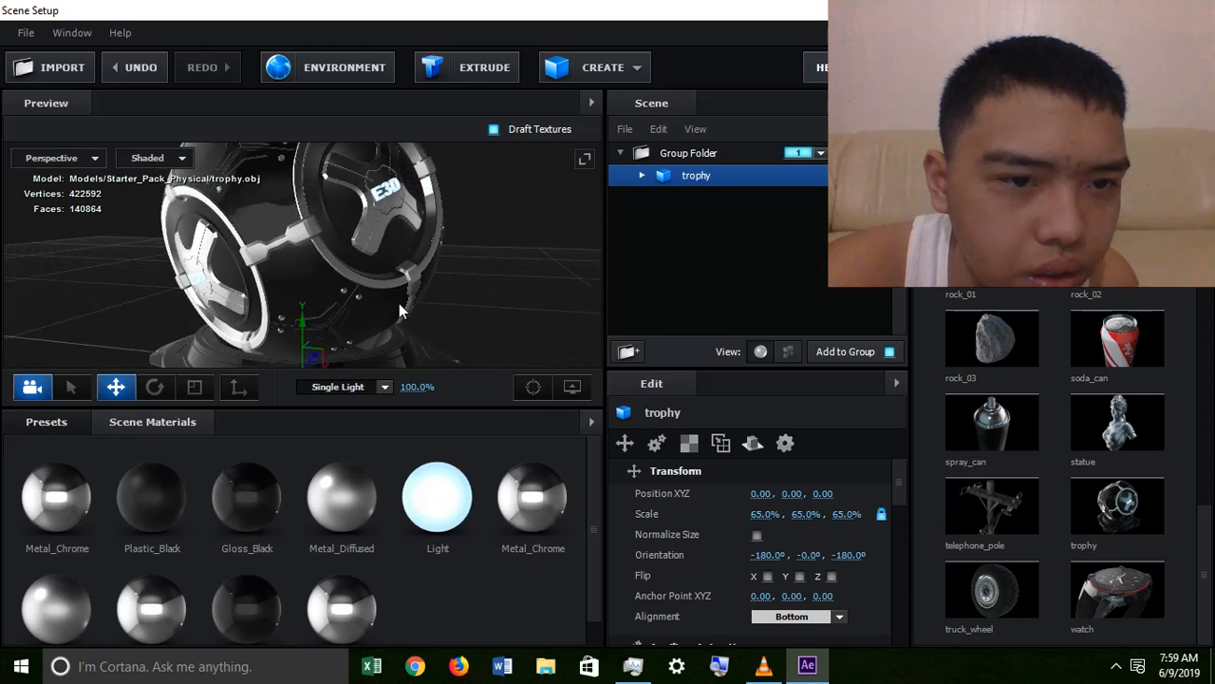
pyautogui.scroll(-5, 412, 289)
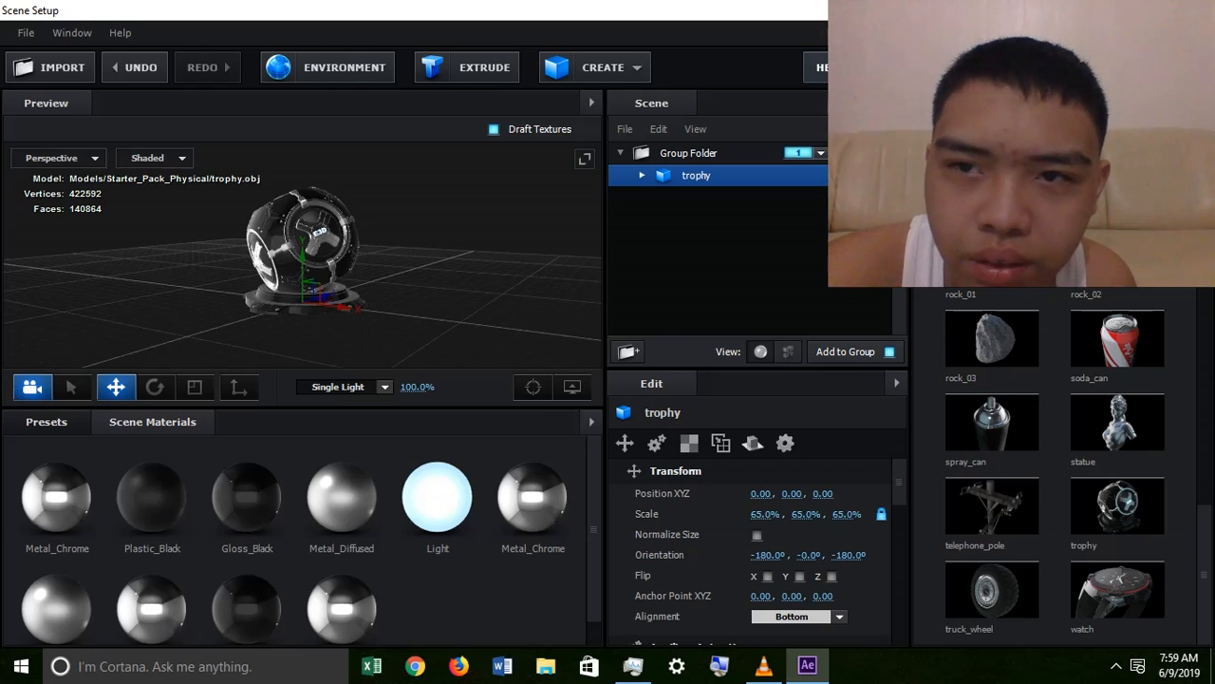
pyautogui.click(1176, 67)
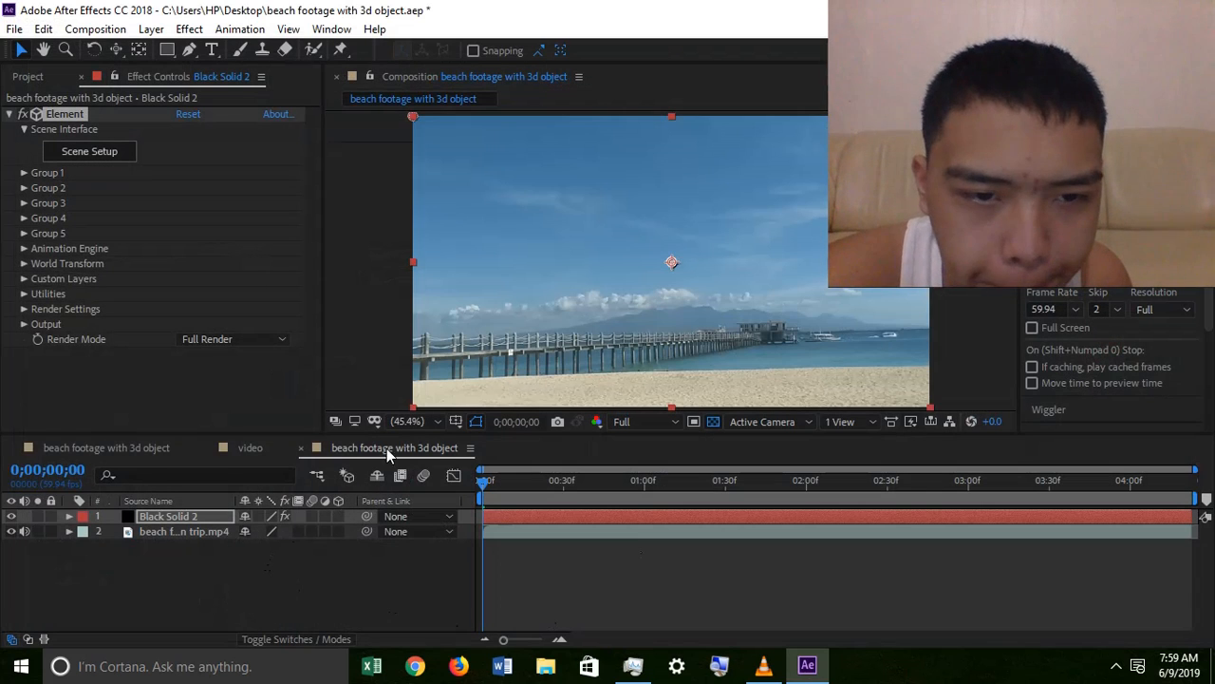
pyautogui.click(713, 422)
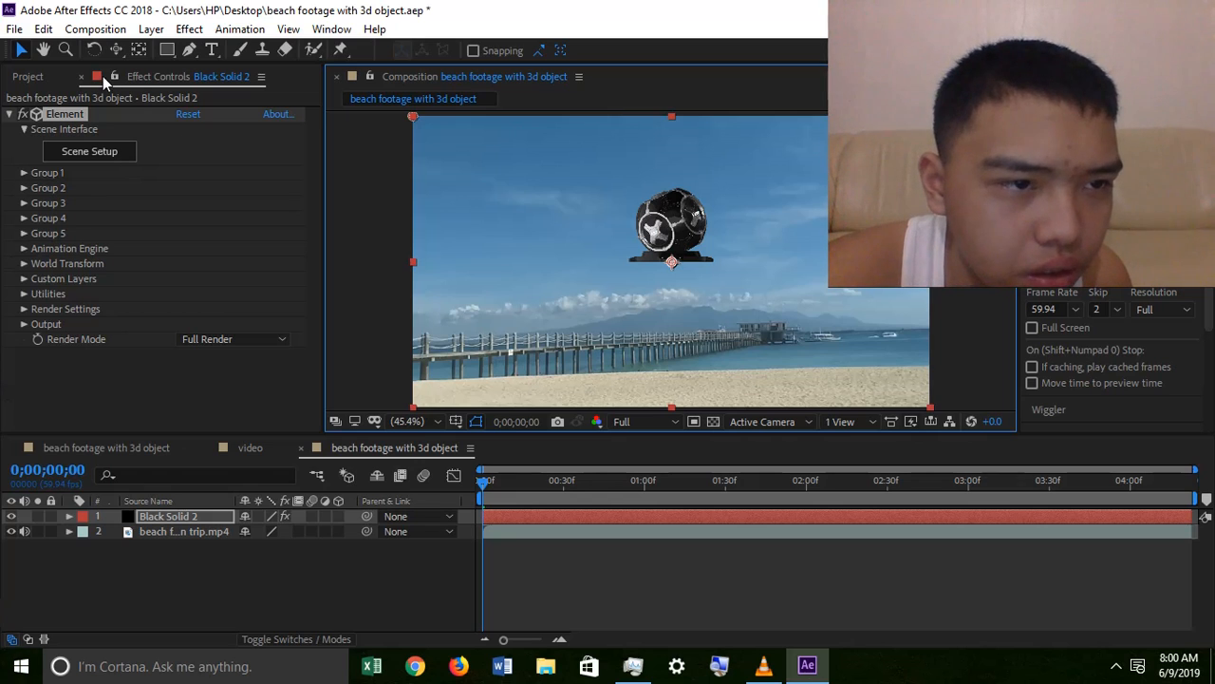
# Step: Start a Track Motion on the beach footage layer
pyautogui.click(226, 527)
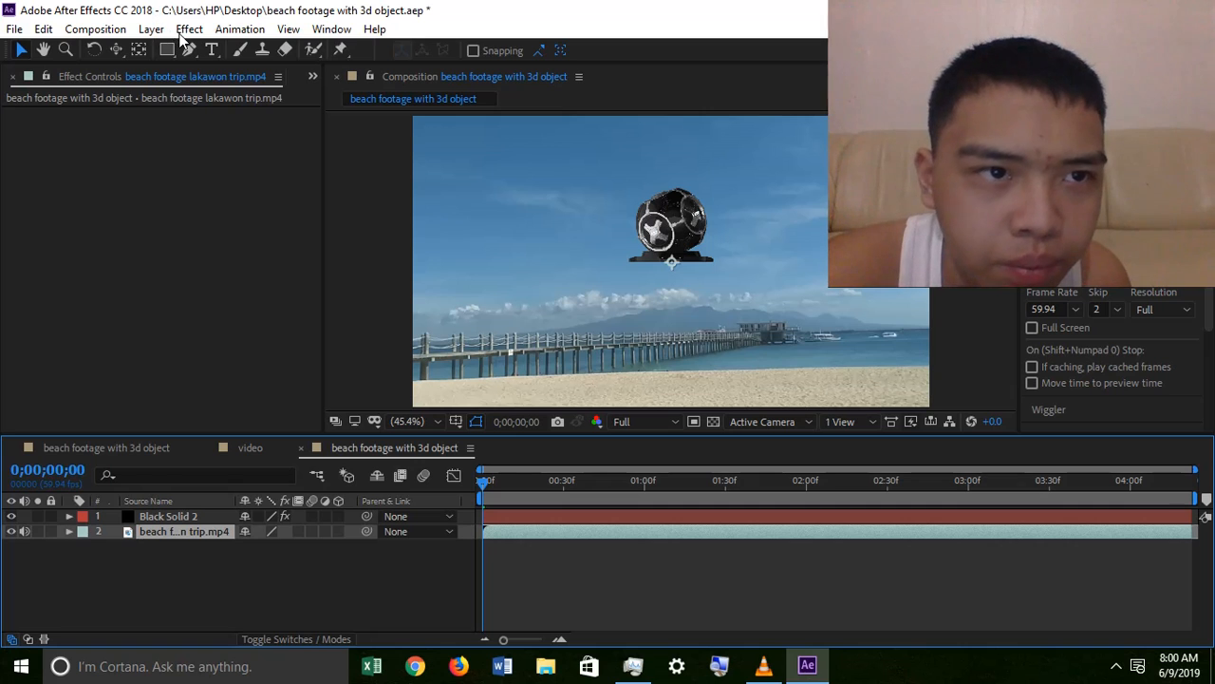
pyautogui.click(252, 30)
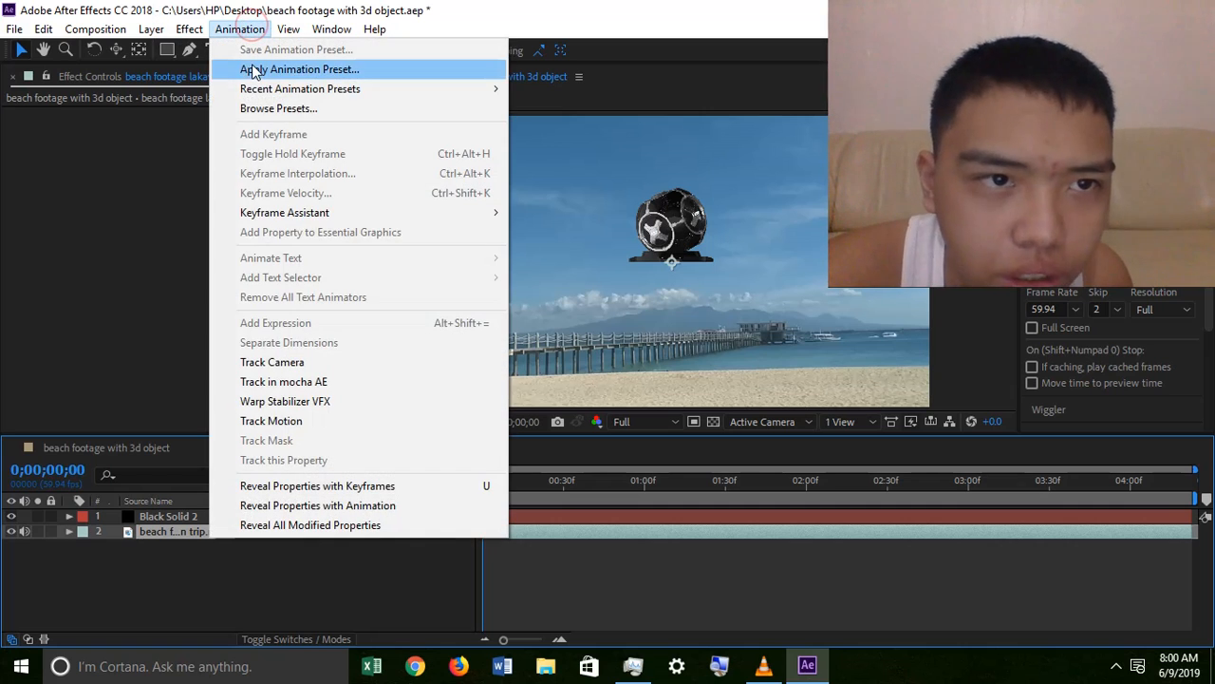
pyautogui.click(273, 363)
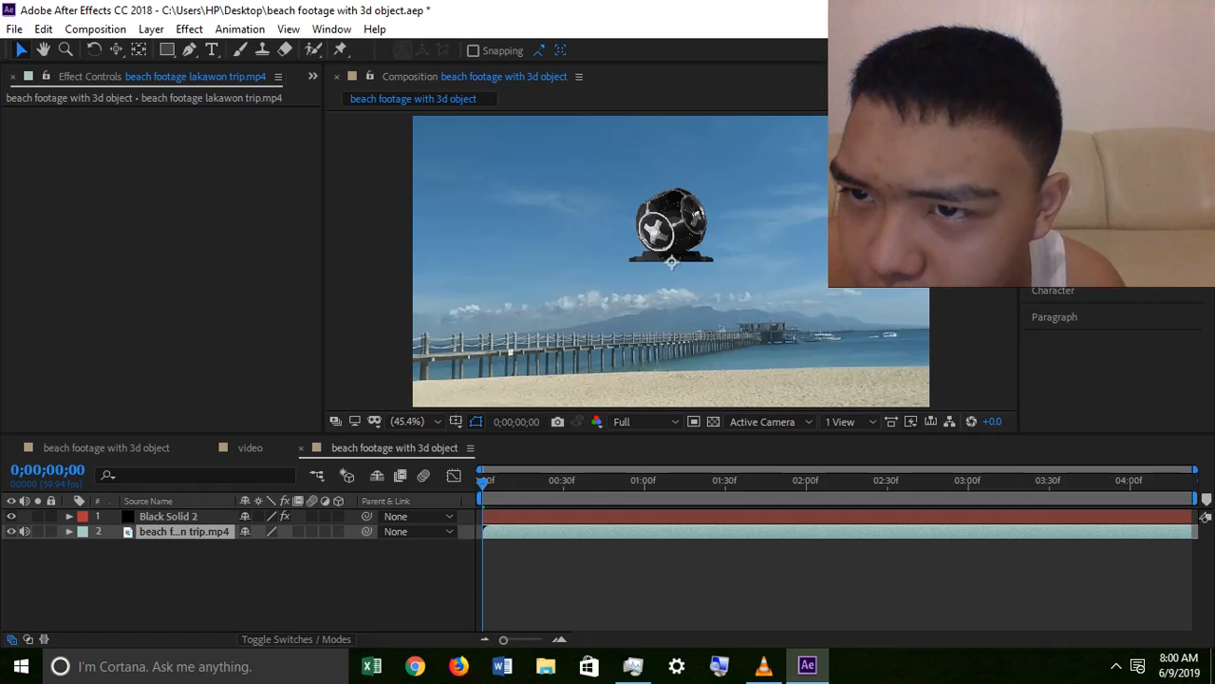
pyautogui.click(1064, 185)
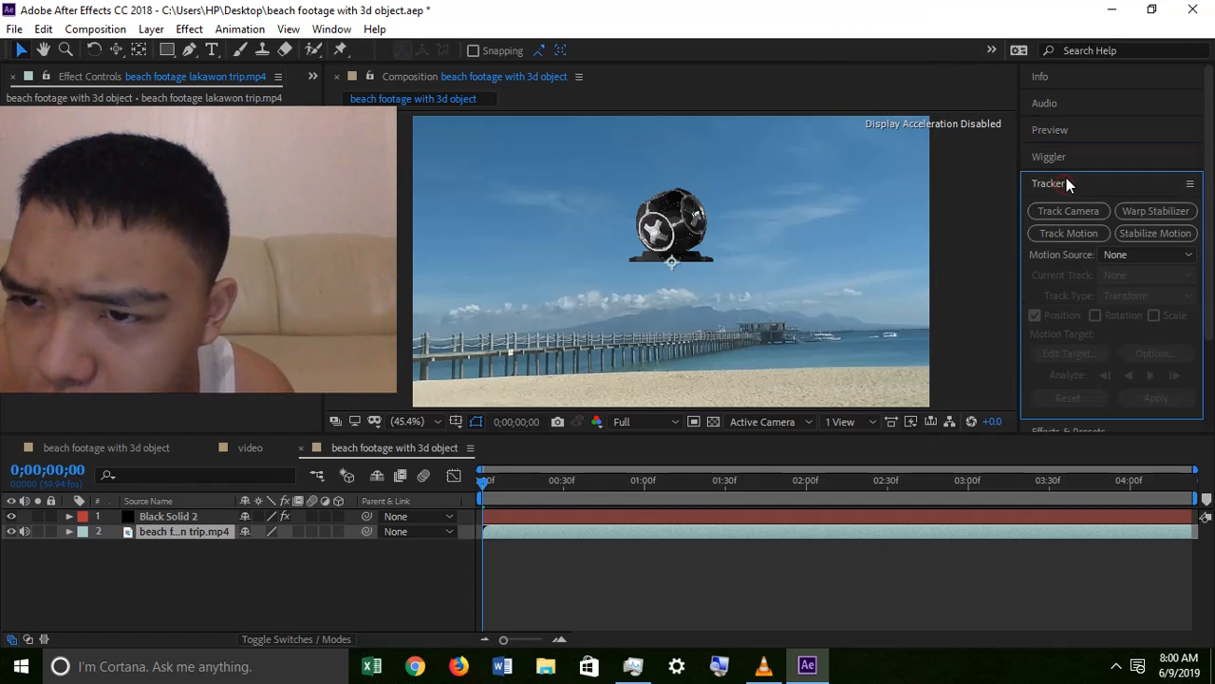
pyautogui.click(1087, 233)
# Step: Place the track point on the roof-edge tip of the pier building and enlarge its search and feature regions
pyautogui.scroll(6, 731, 236)
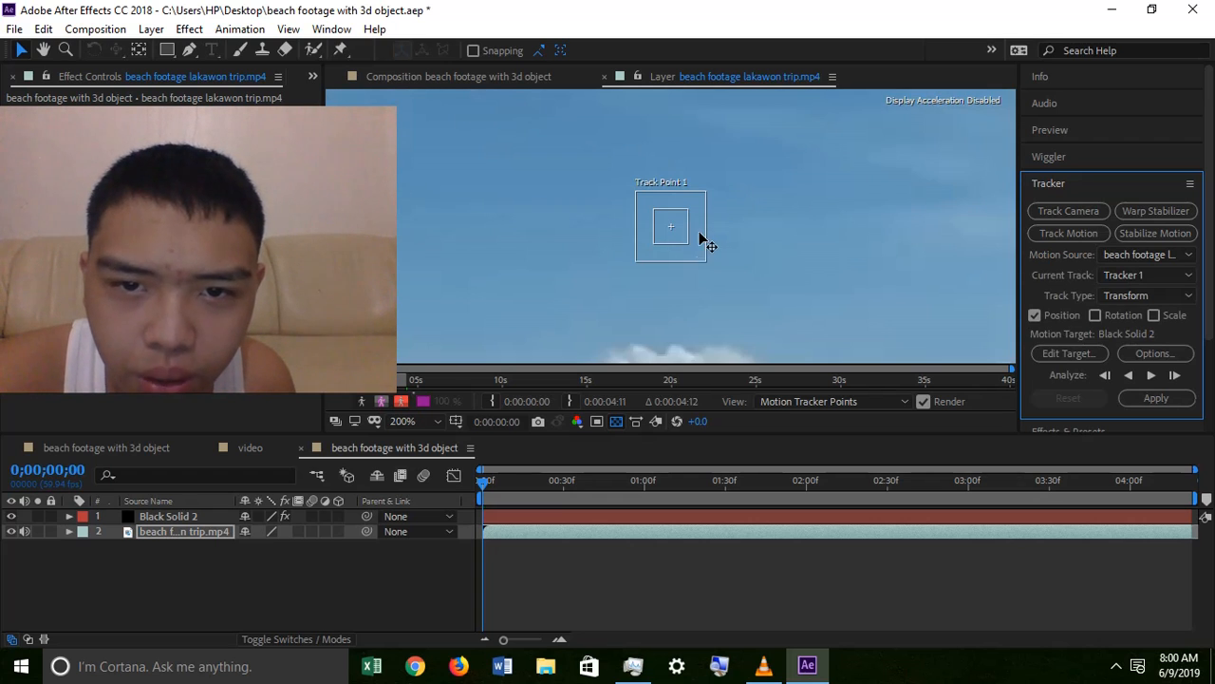
pyautogui.moveTo(703, 239); pyautogui.dragTo(642, 171)
pyautogui.scroll(2, 698, 250)
pyautogui.moveTo(611, 259); pyautogui.dragTo(586, 101)
pyautogui.moveTo(760, 154); pyautogui.dragTo(740, 327)
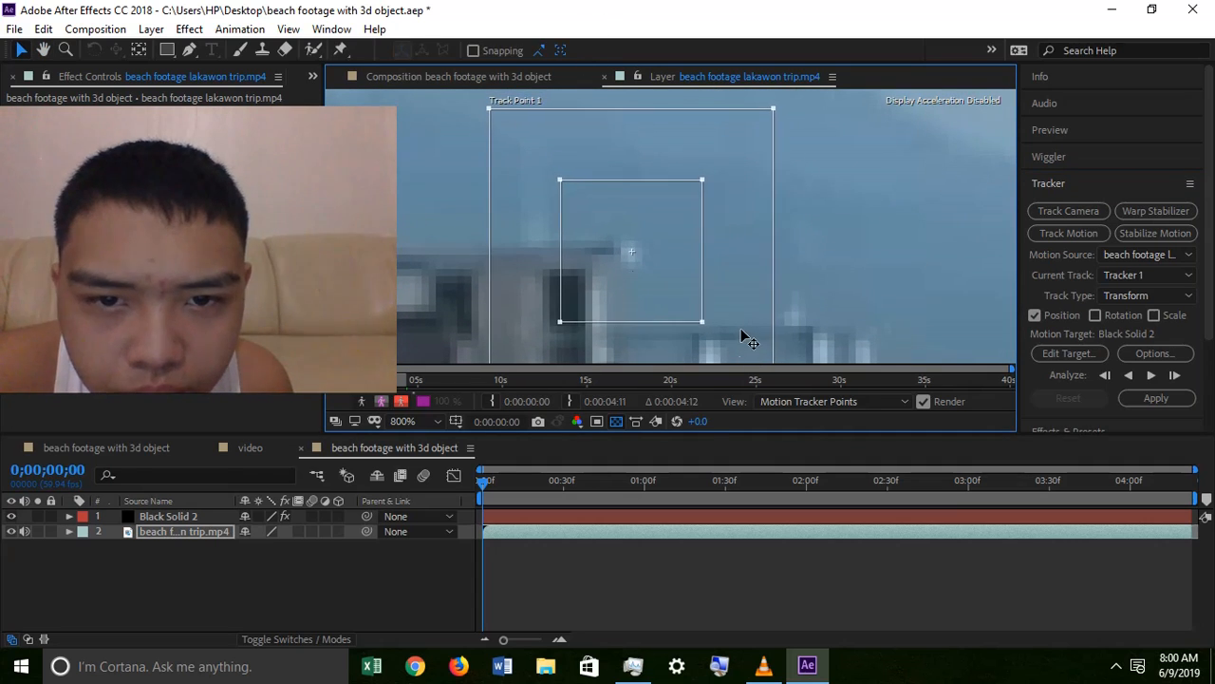
pyautogui.press(',')
pyautogui.press(',')
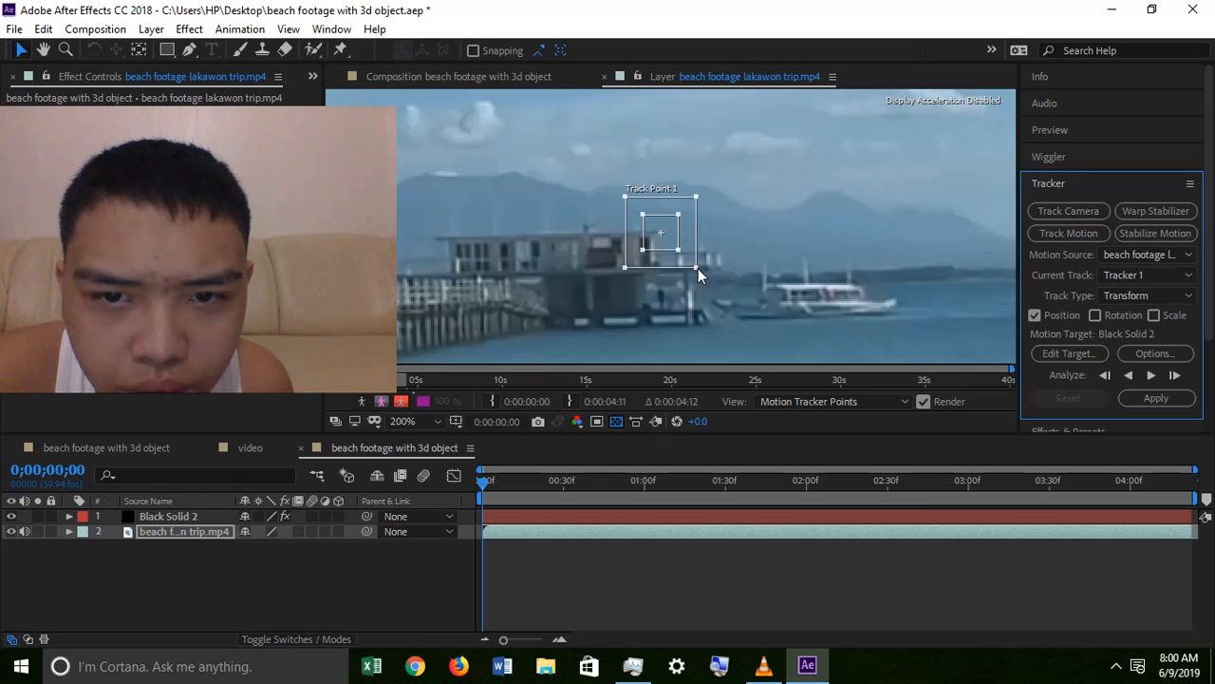
pyautogui.moveTo(698, 268); pyautogui.dragTo(720, 287)
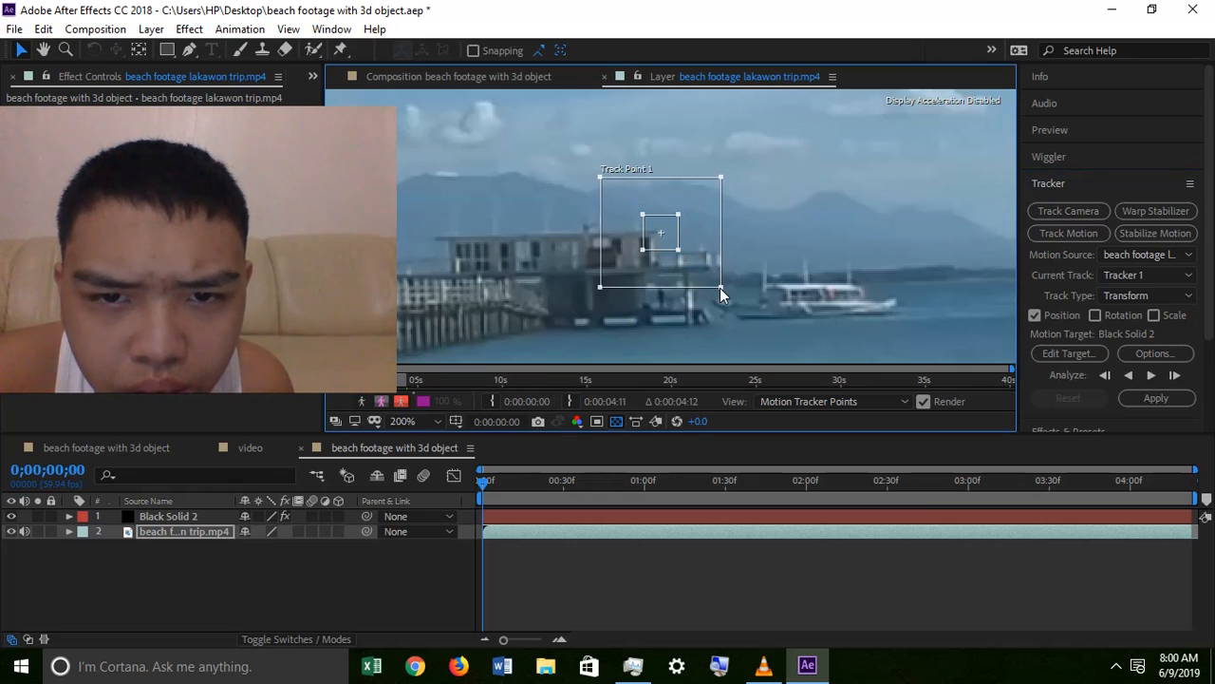
pyautogui.moveTo(681, 251); pyautogui.dragTo(688, 262)
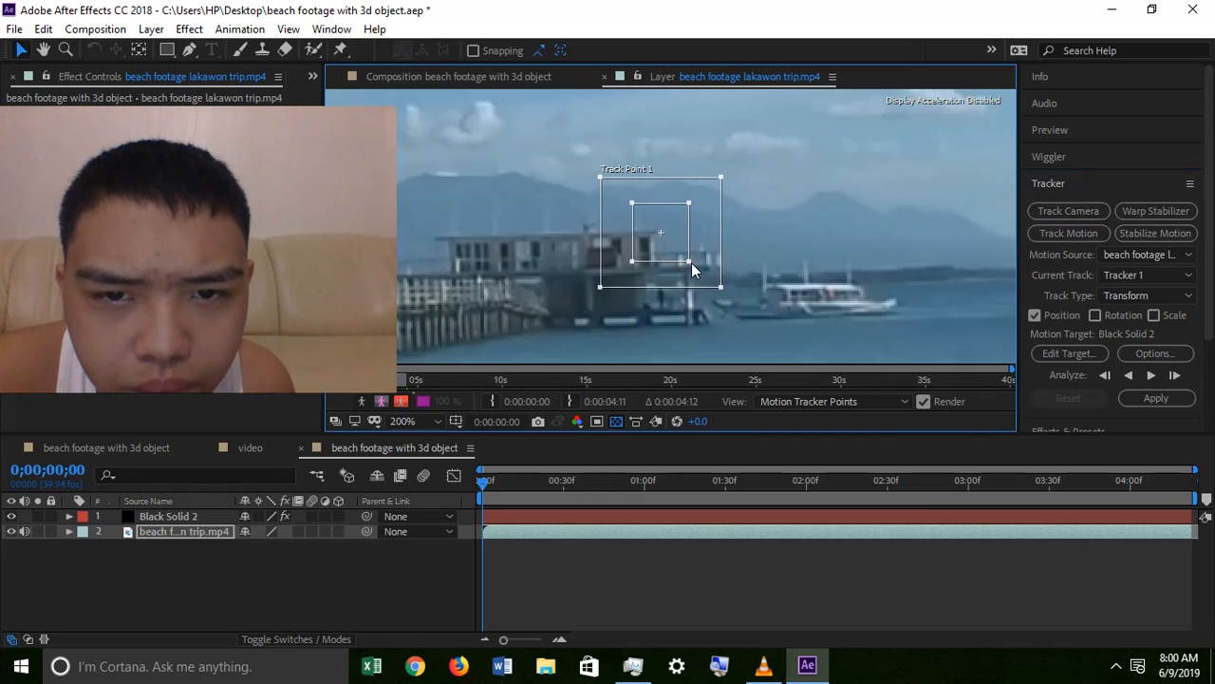
# Step: Analyze the motion track forward through the clip and inspect the tracked path up close
pyautogui.click(1151, 375)
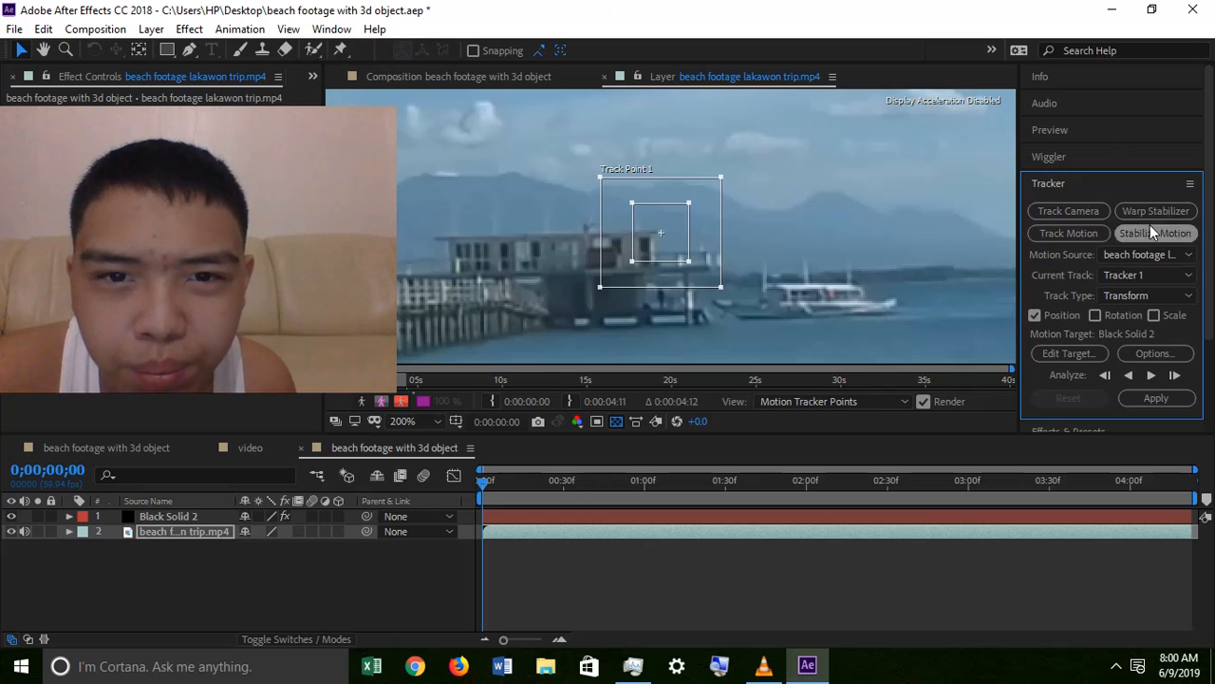
pyautogui.click(1151, 375)
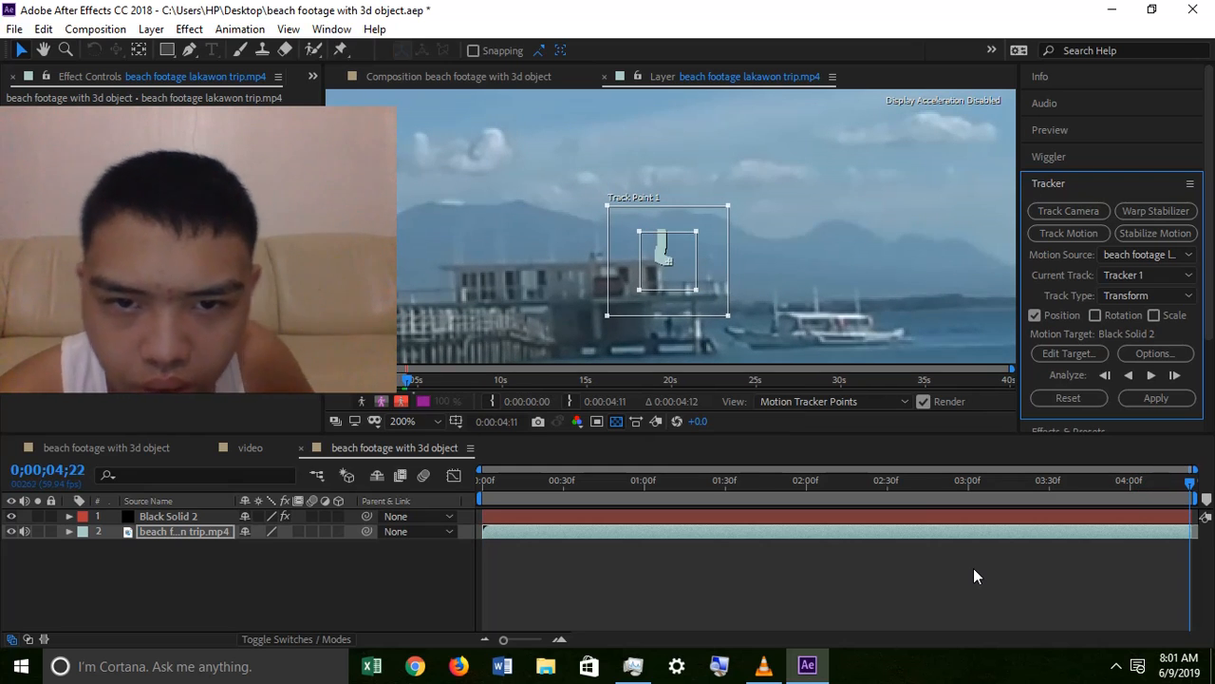
pyautogui.scroll(3, 691, 260)
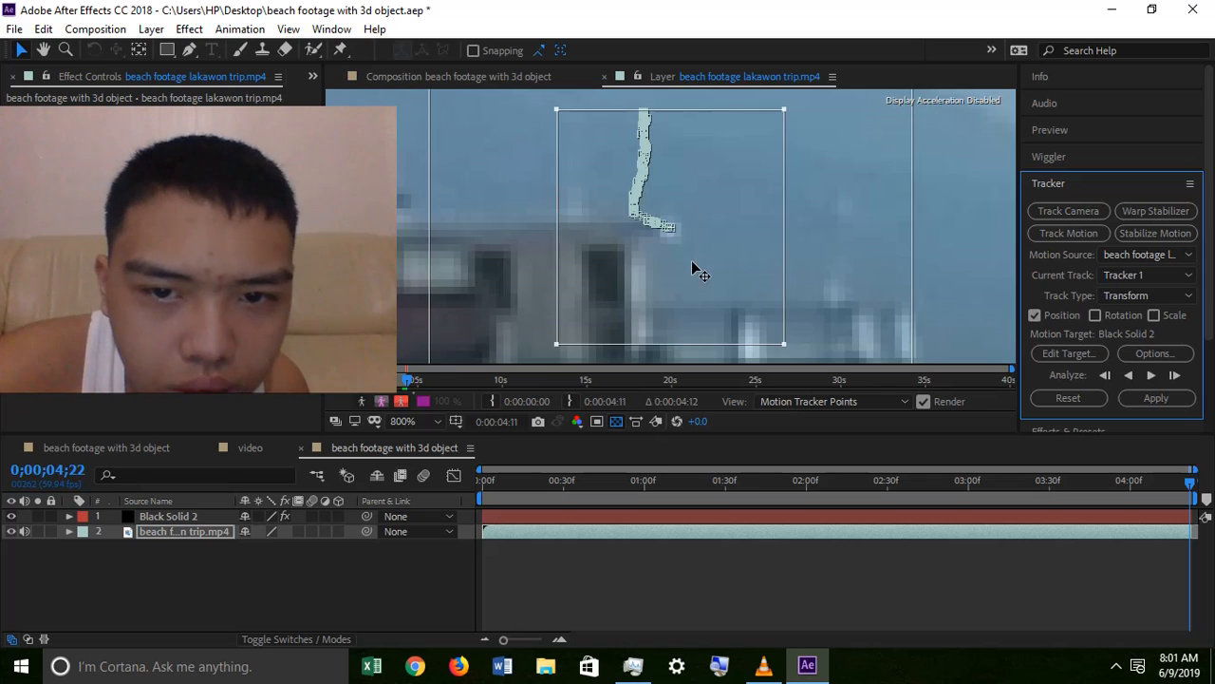
pyautogui.scroll(-3, 683, 258)
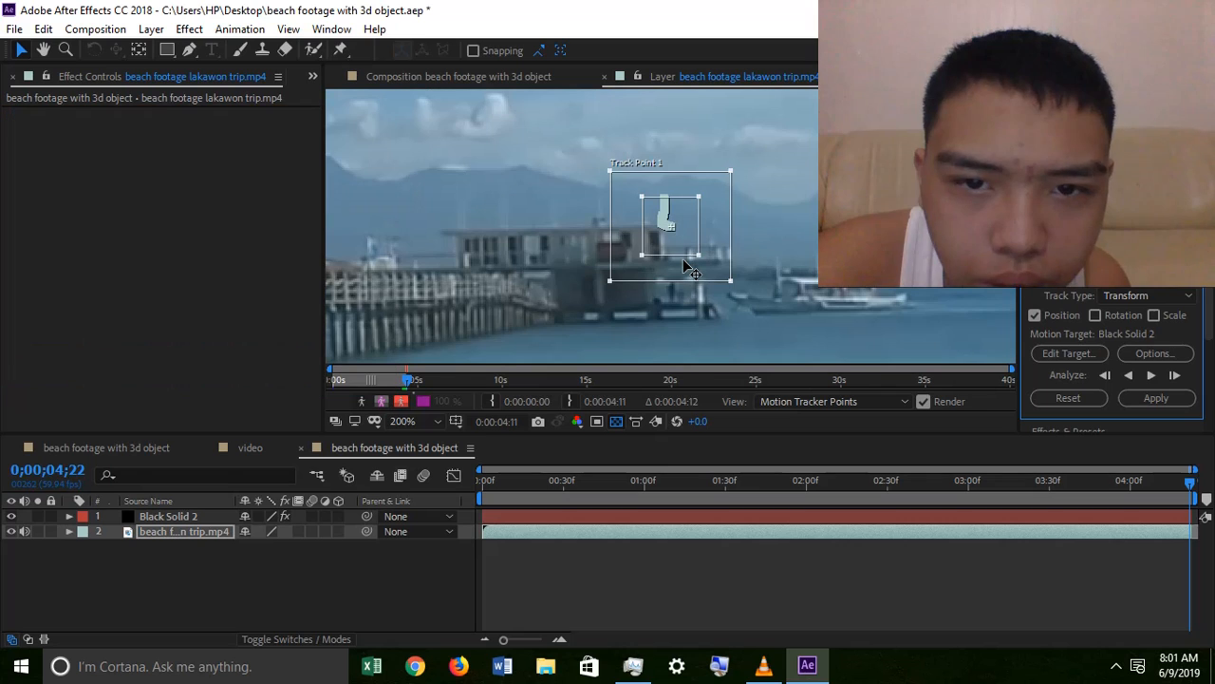
# Step: Create a null object layer and move it above Black Solid 2 in the layer stack
pyautogui.click(153, 29)
pyautogui.moveTo(198, 48)
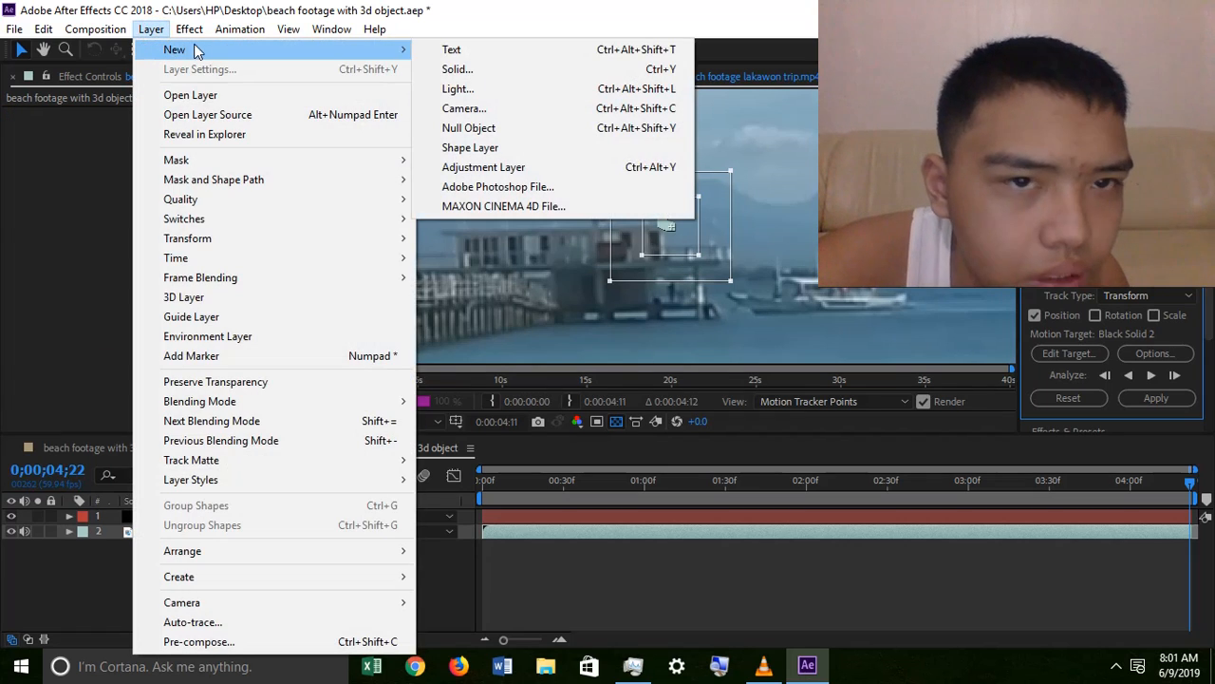
pyautogui.click(513, 130)
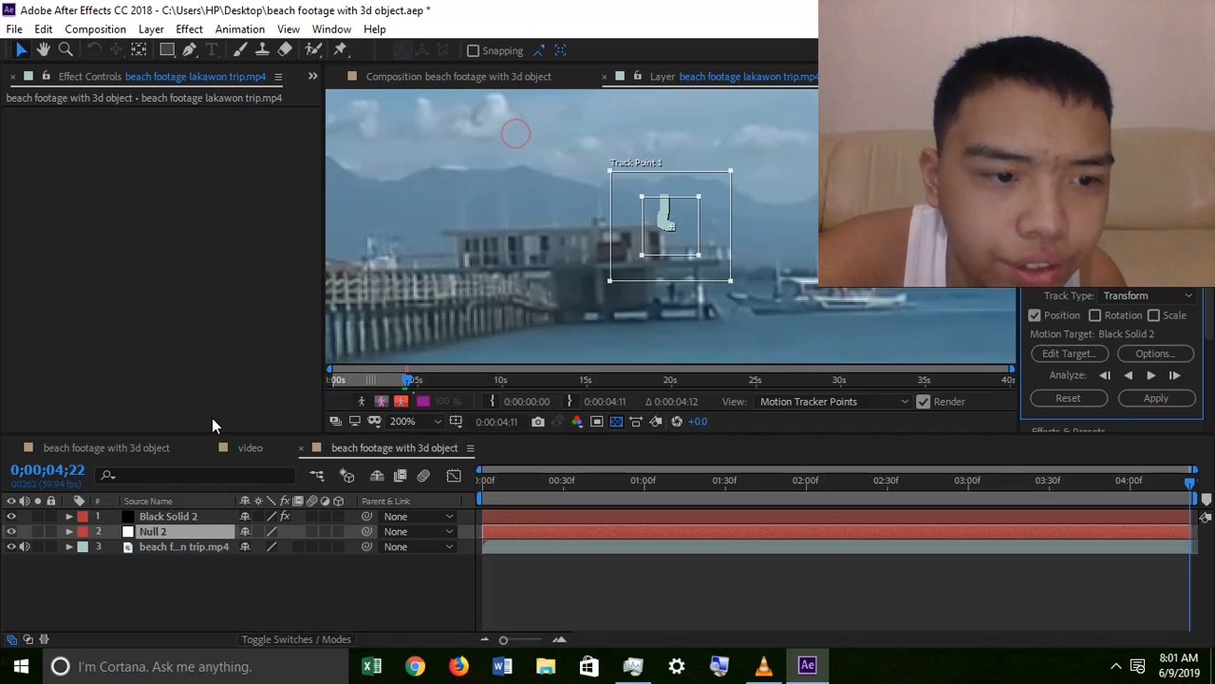
pyautogui.moveTo(207, 528); pyautogui.dragTo(209, 517)
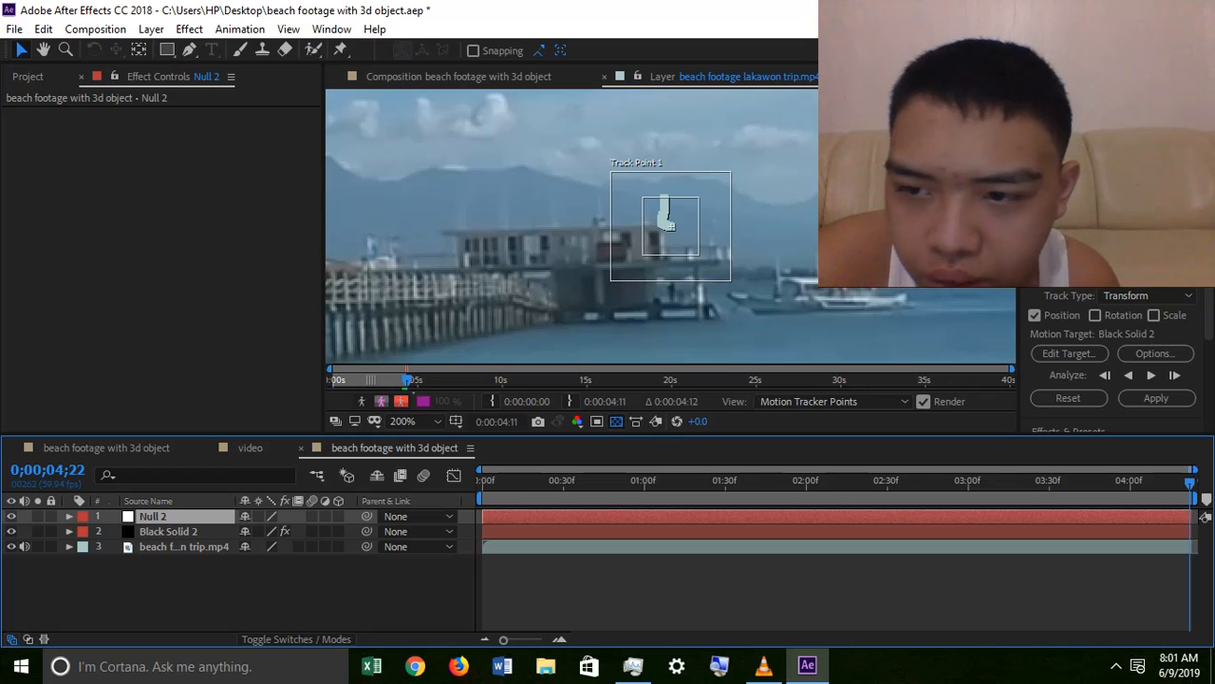
# Step: Set the motion target to the Null 2 layer and apply the tracking data in the X and Y dimensions
pyautogui.click(1080, 353)
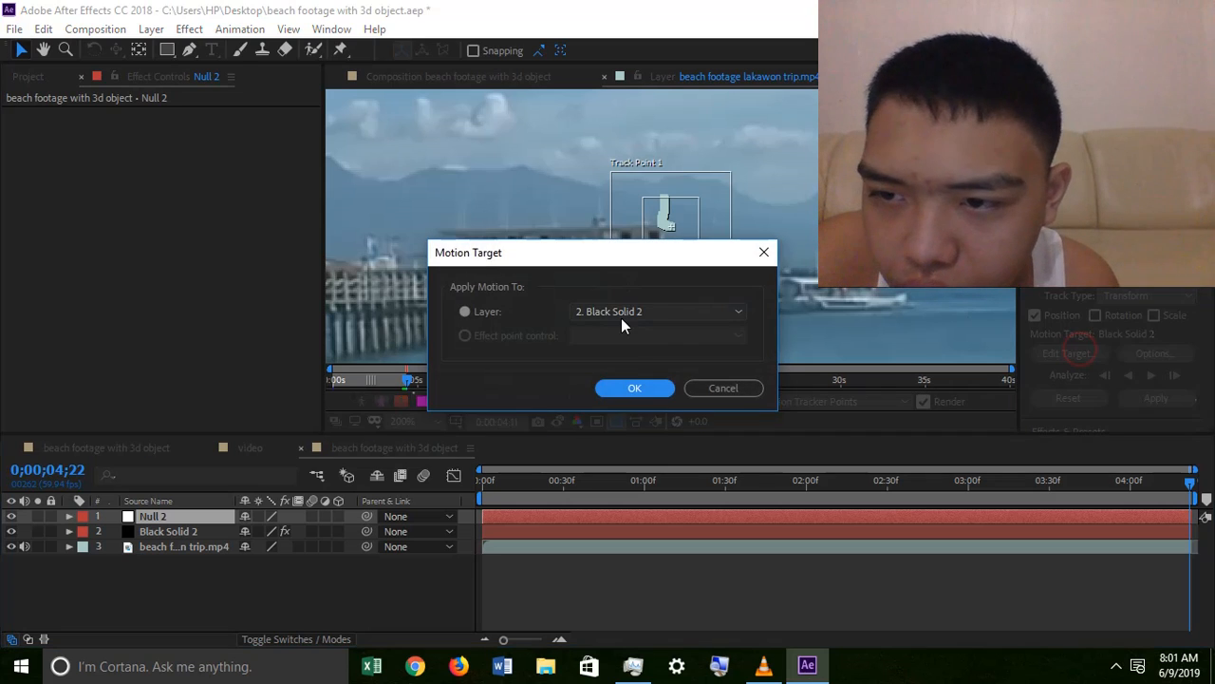
pyautogui.click(621, 313)
pyautogui.click(623, 328)
pyautogui.click(634, 387)
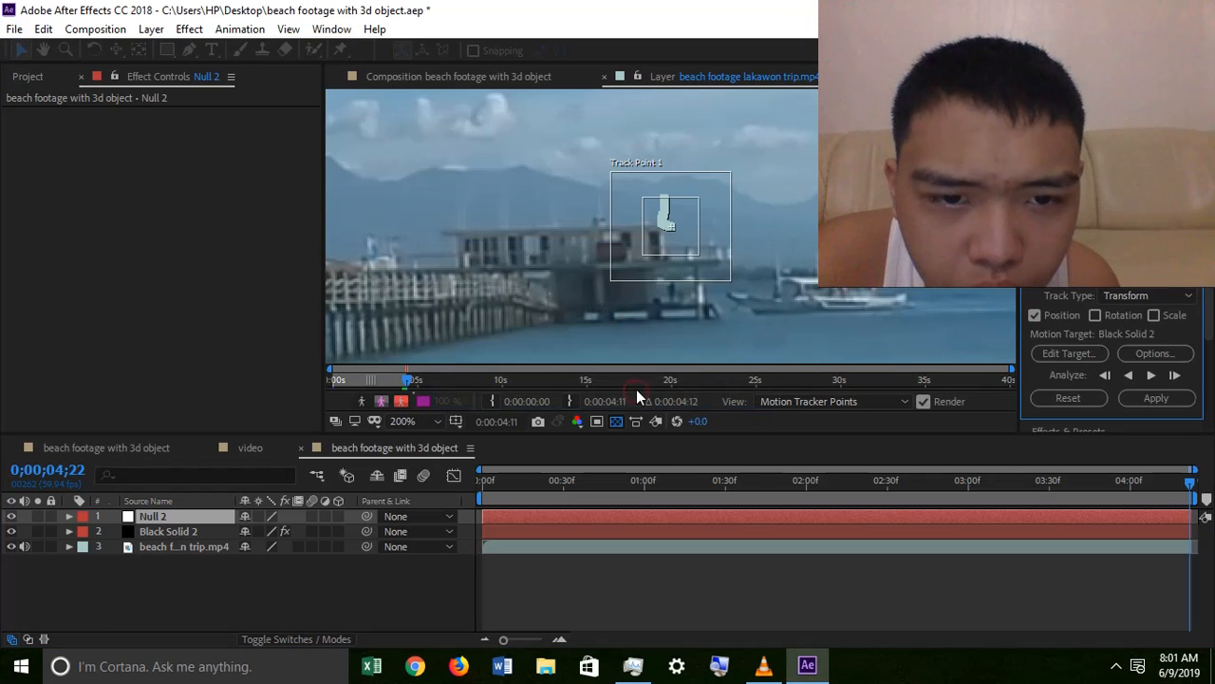
pyautogui.click(1158, 399)
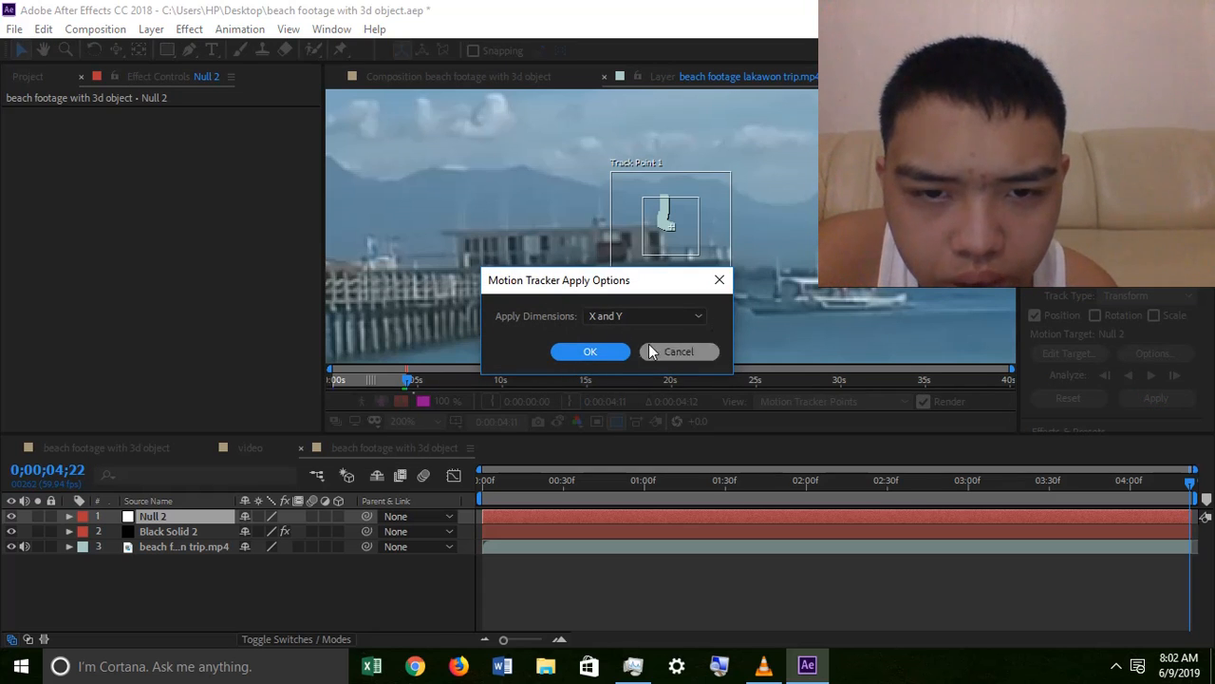
pyautogui.click(589, 352)
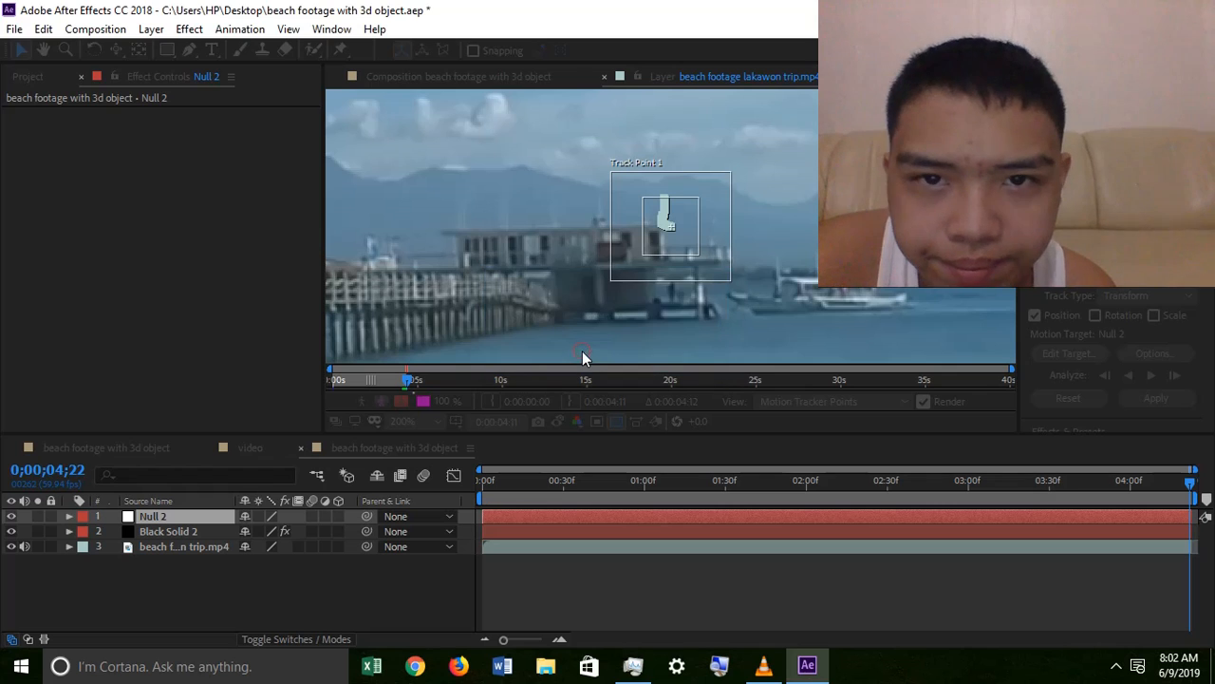
# Step: Close the beach footage layer view and return to the first frame of the composition, fitted in the viewer
pyautogui.click(665, 76)
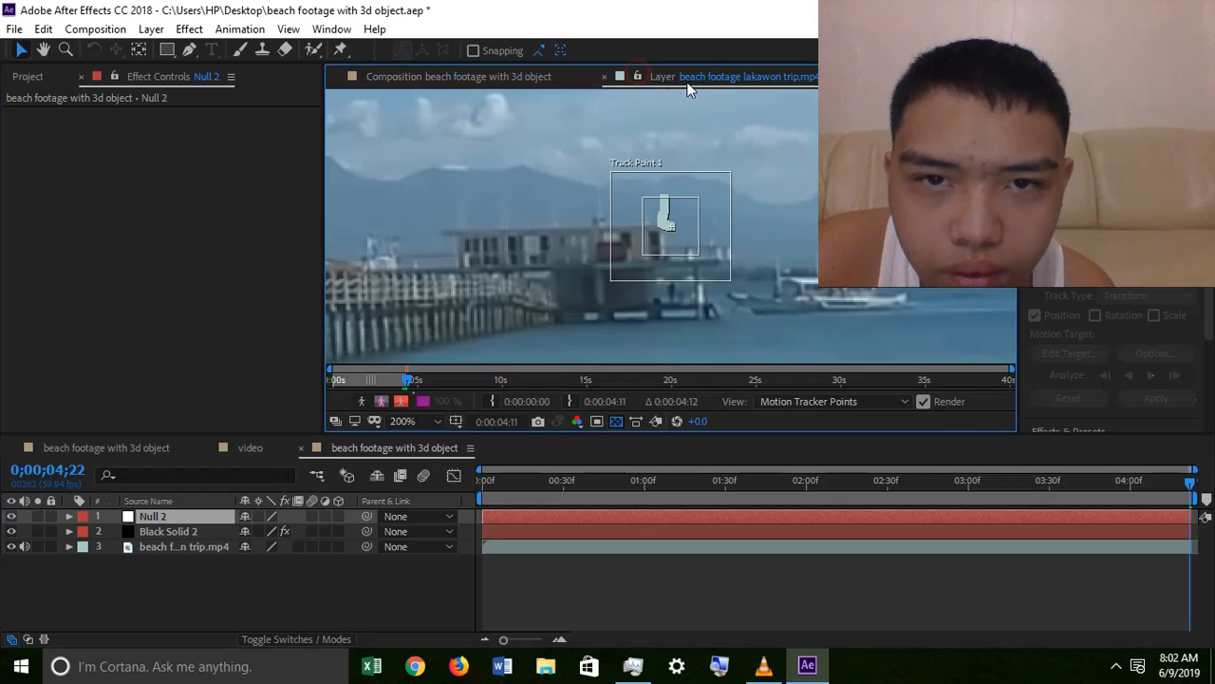
pyautogui.click(604, 76)
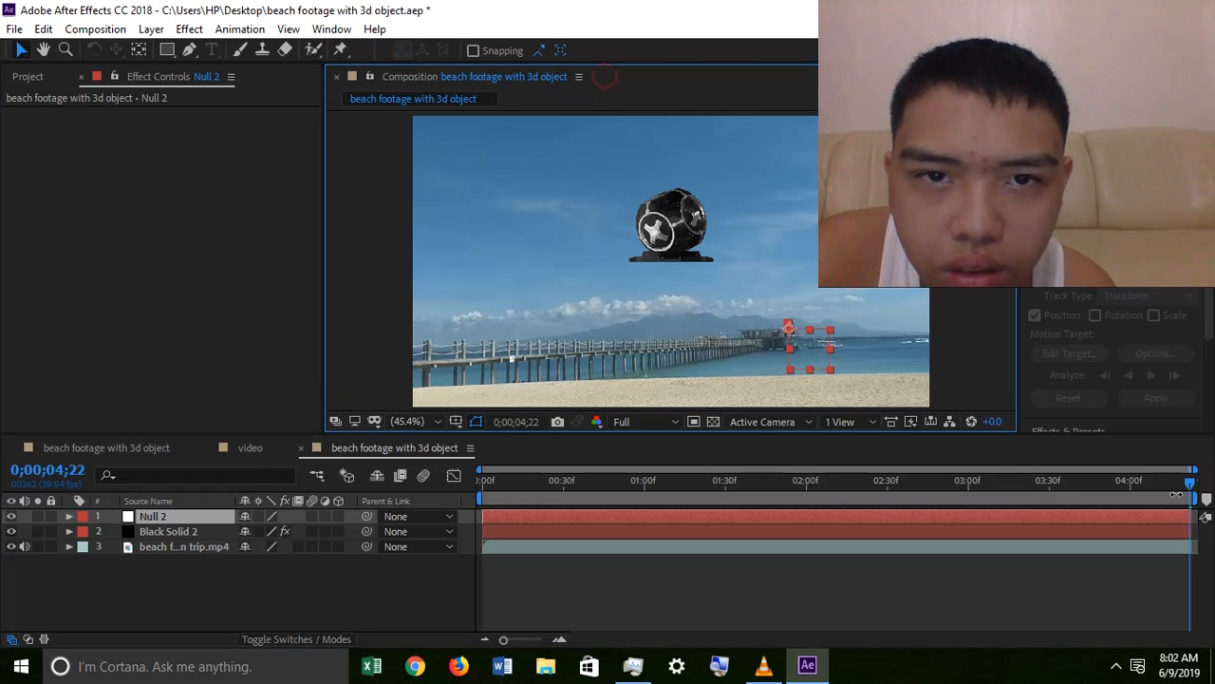
pyautogui.press('Home')
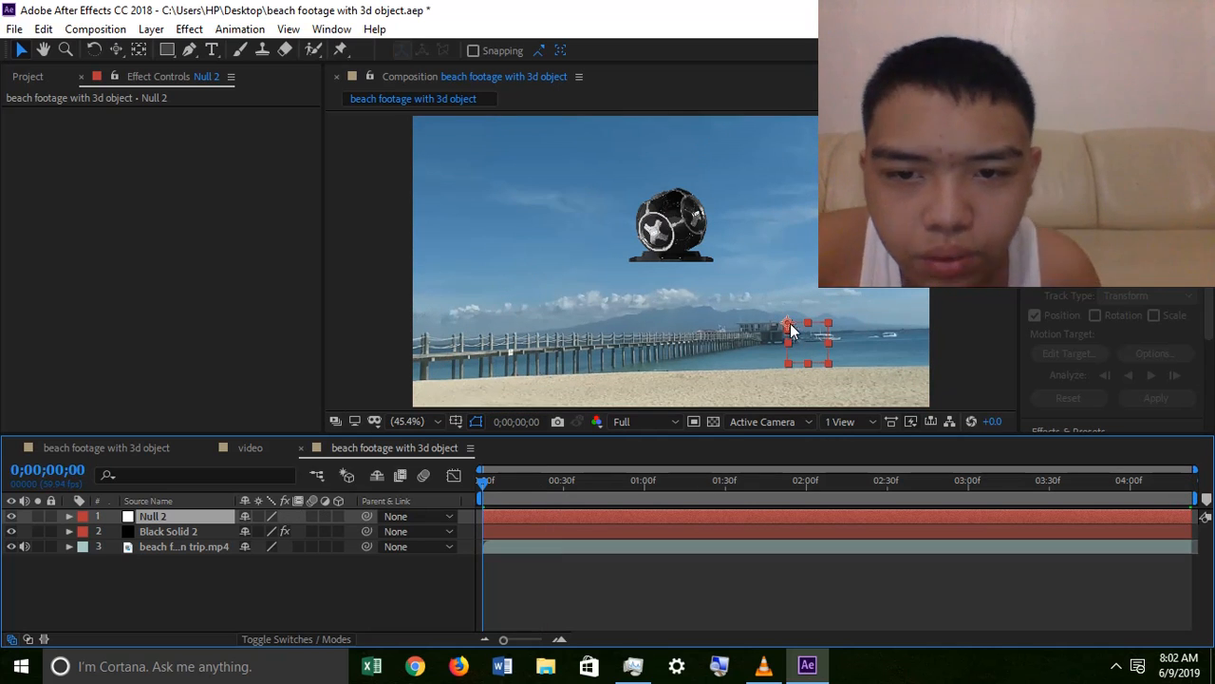
pyautogui.scroll(-2, 796, 342)
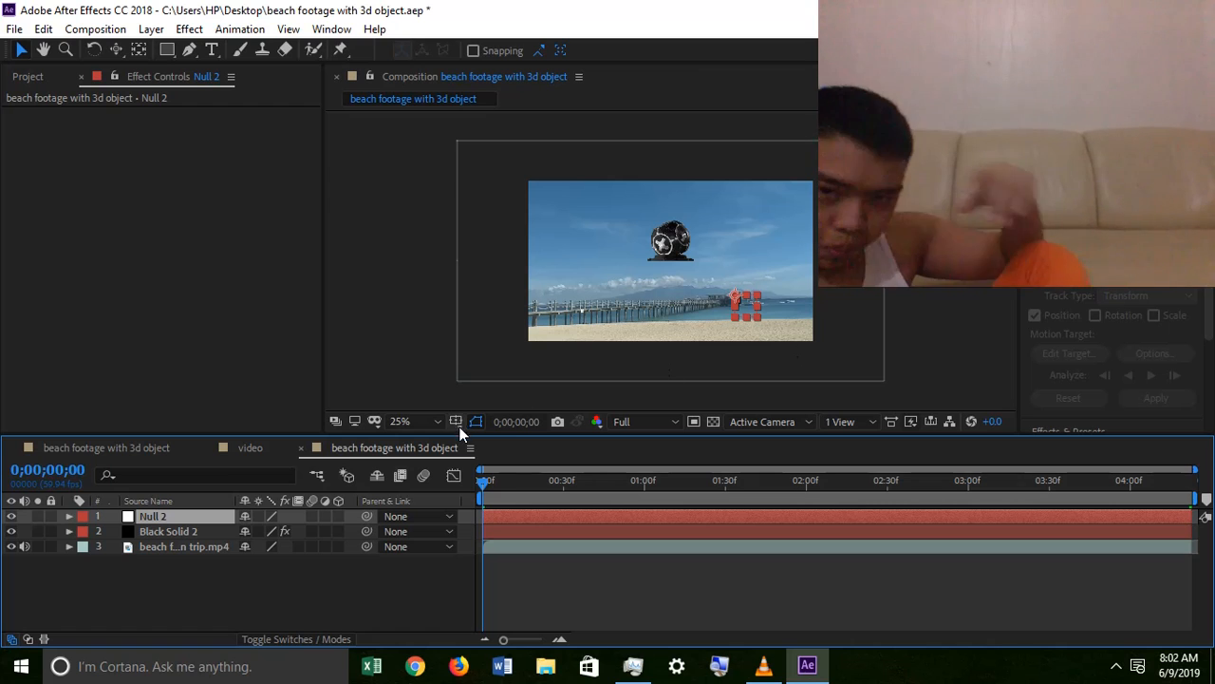
pyautogui.click(423, 414)
pyautogui.click(403, 123)
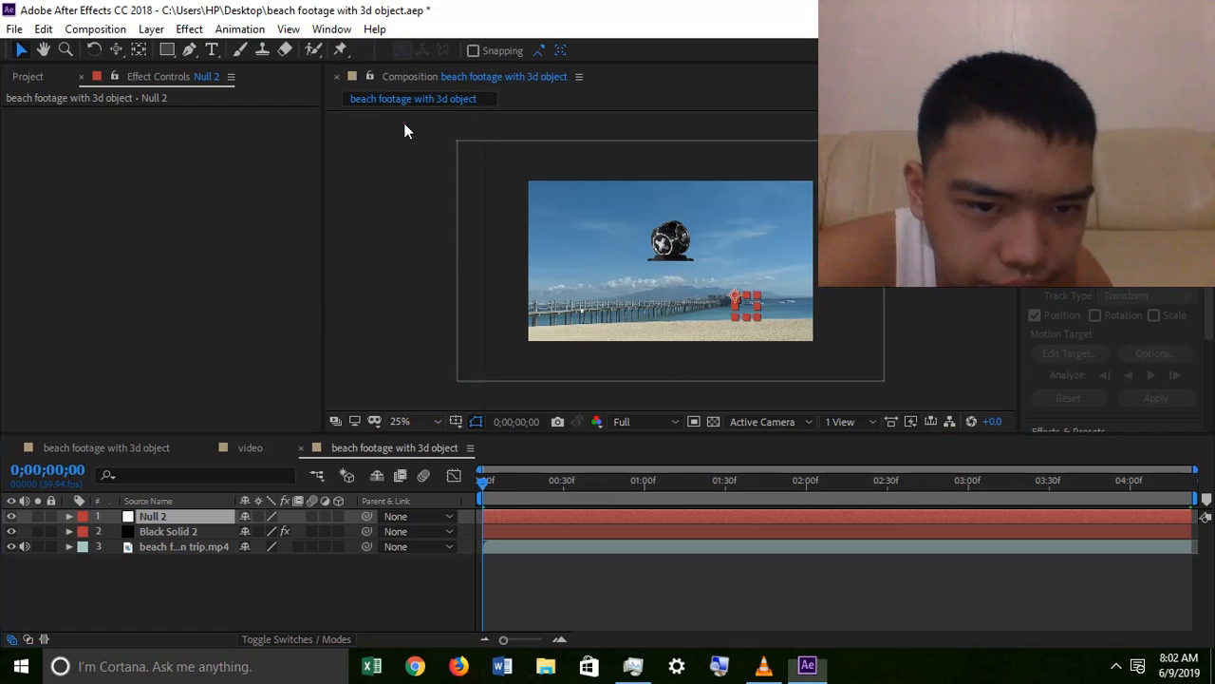
# Step: Create a group null for Group 1 of the Element effect on Black Solid 2 and select the new null layer
pyautogui.click(192, 532)
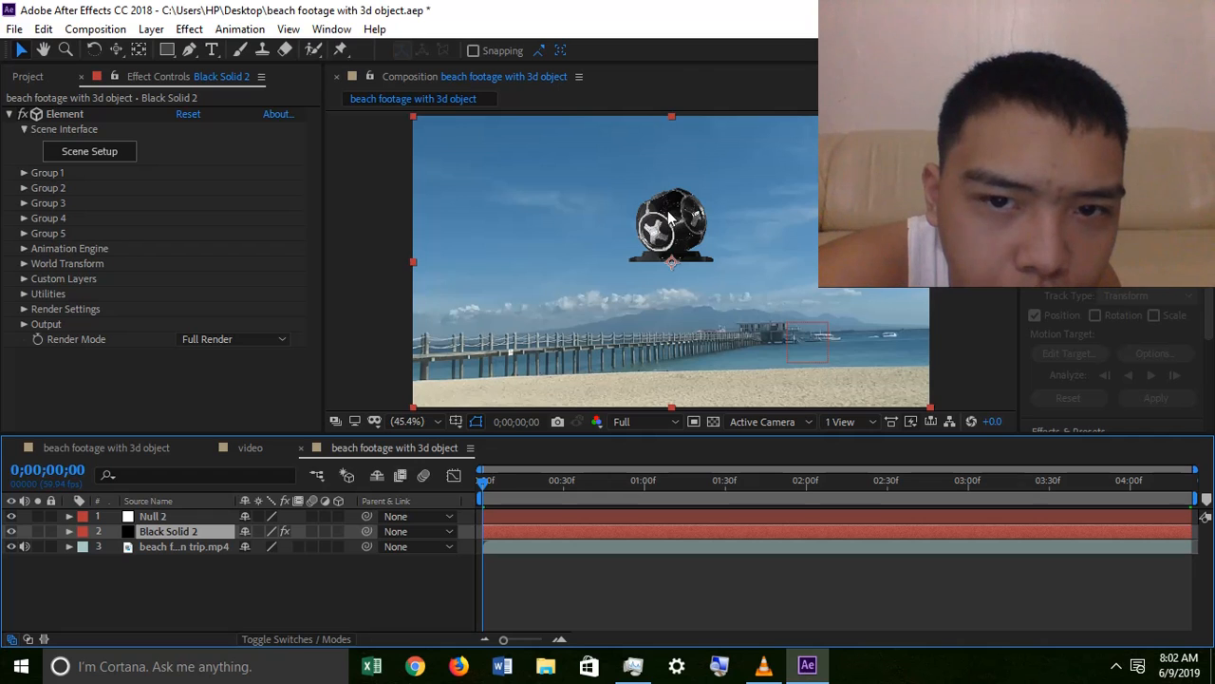
pyautogui.click(24, 173)
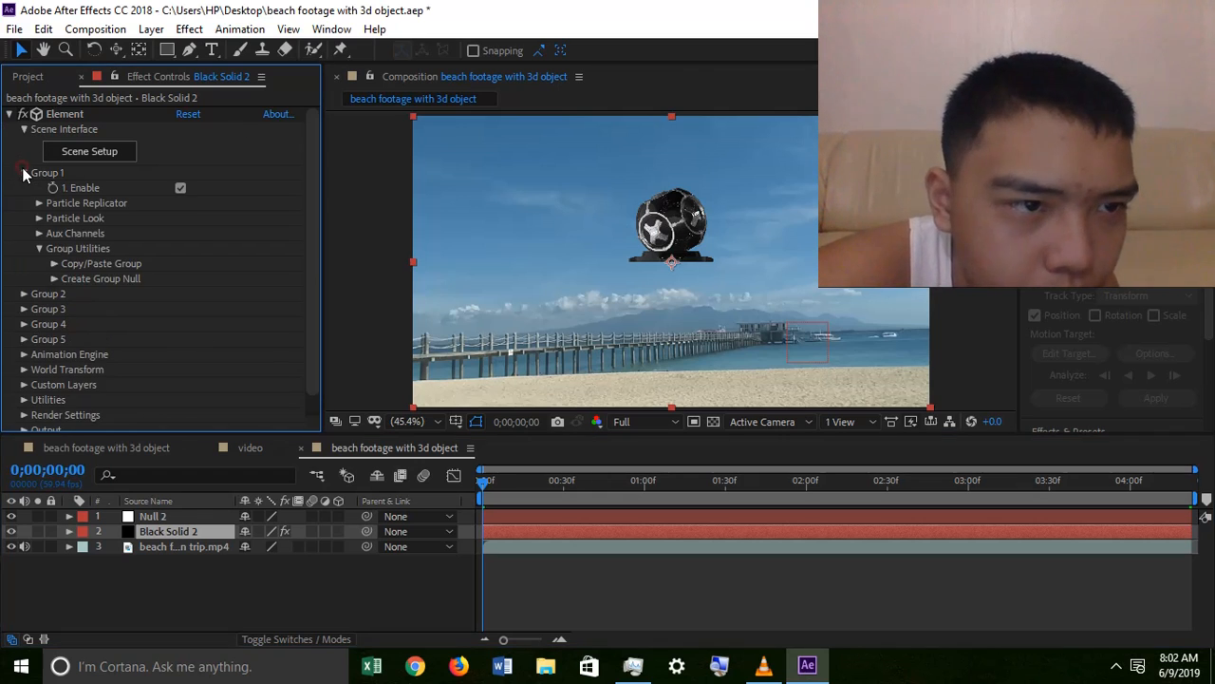
pyautogui.click(38, 248)
pyautogui.click(39, 248)
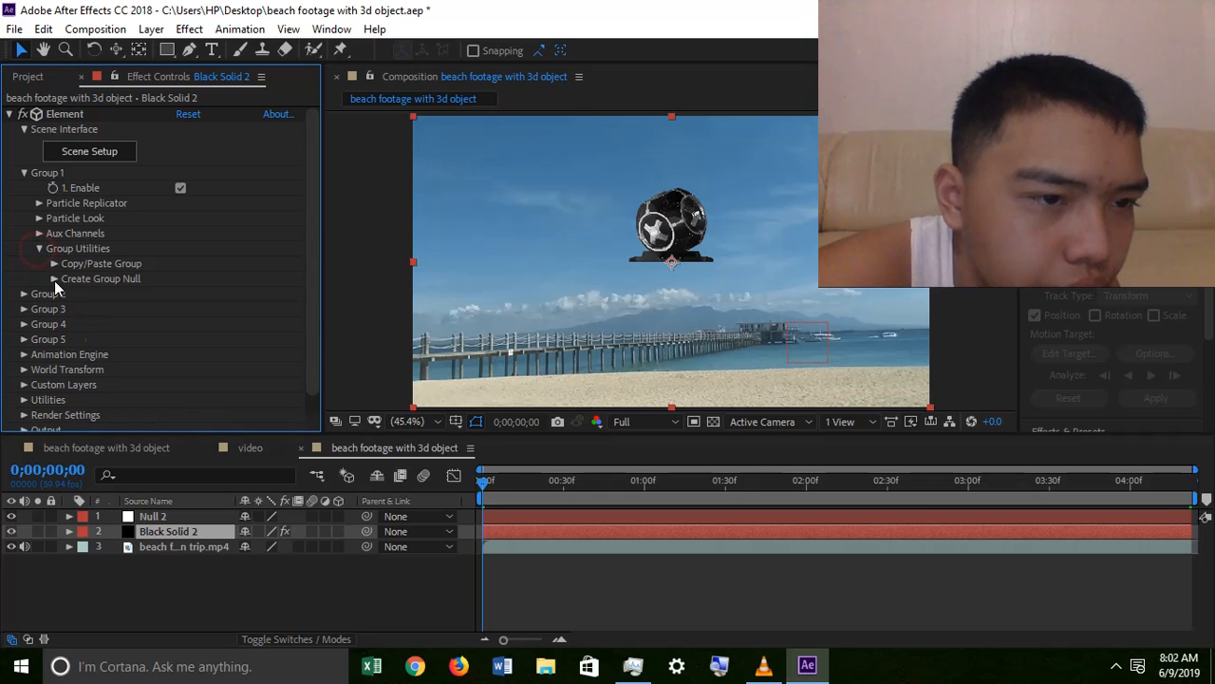
pyautogui.click(54, 279)
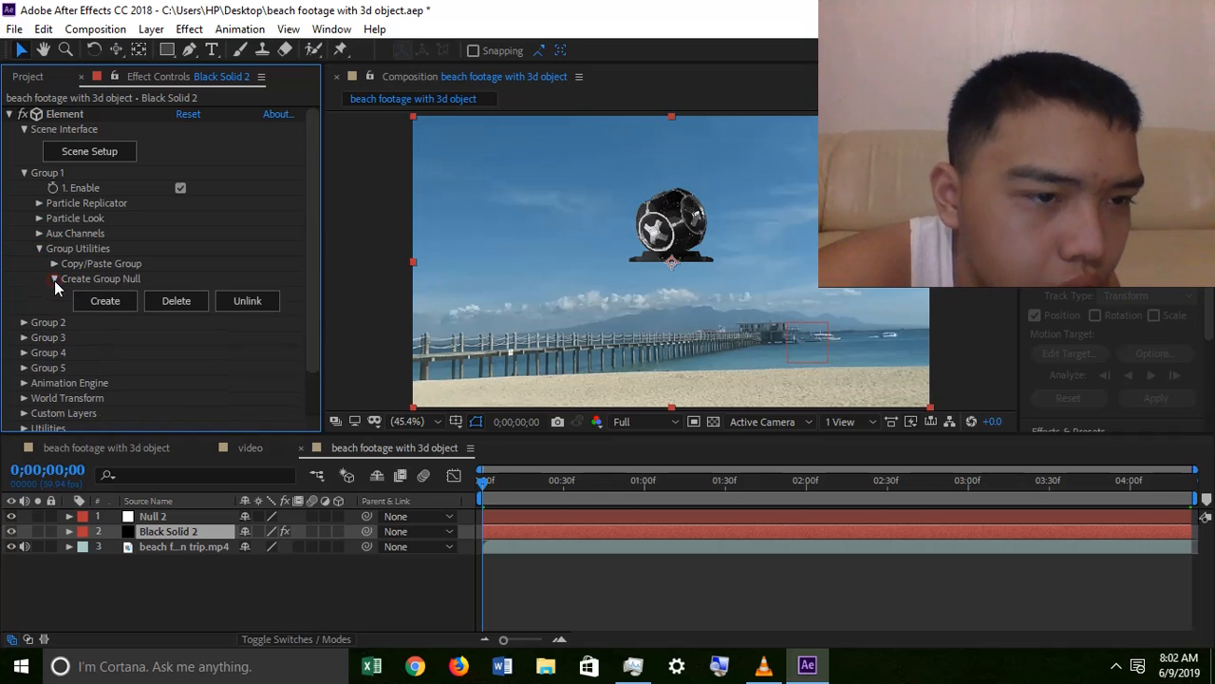
pyautogui.click(101, 312)
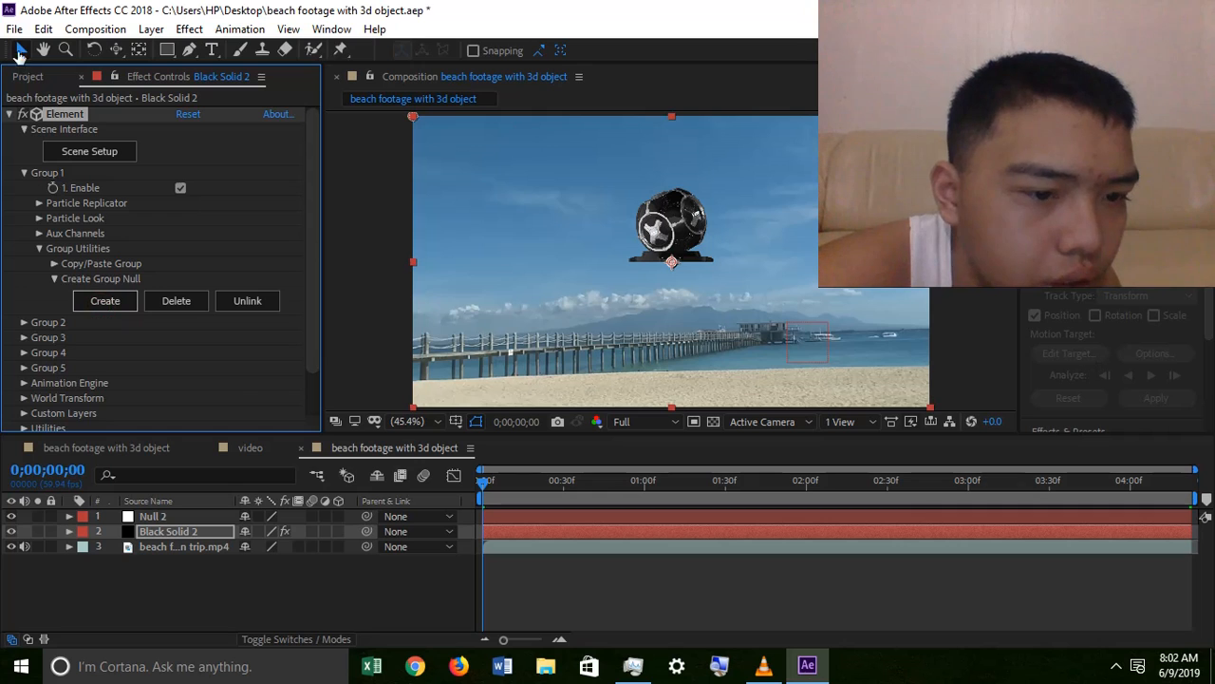
pyautogui.click(196, 516)
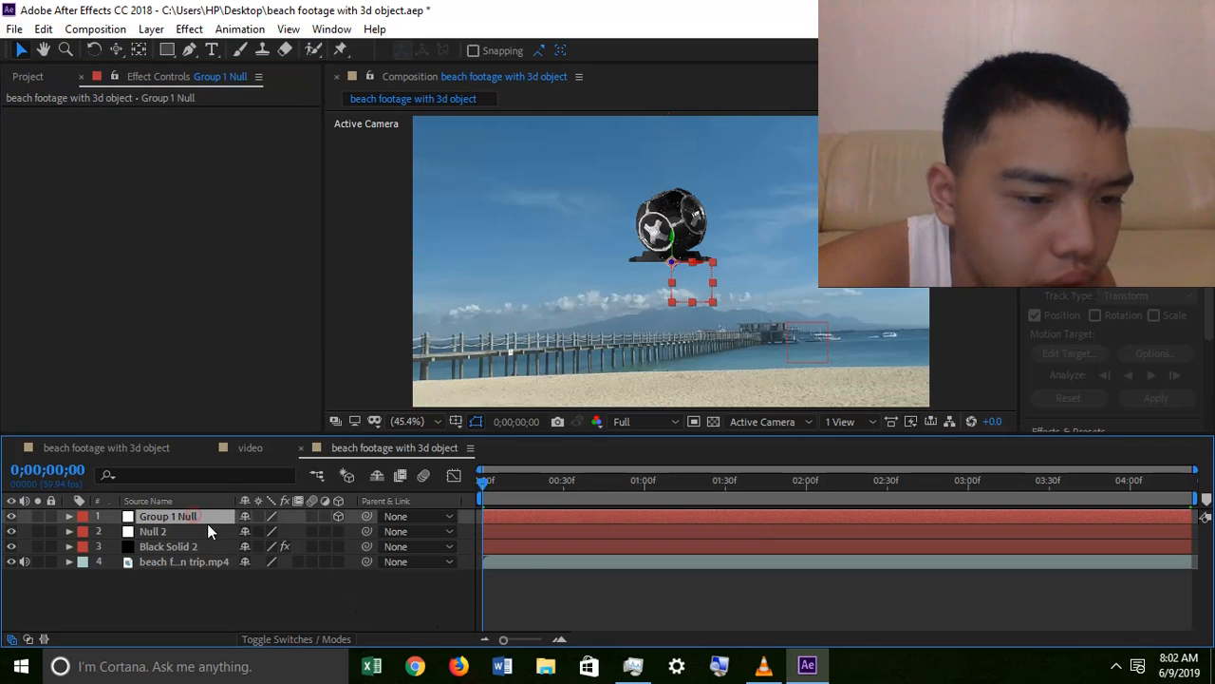
pyautogui.press('h')
pyautogui.moveTo(784, 213); pyautogui.dragTo(786, 208)
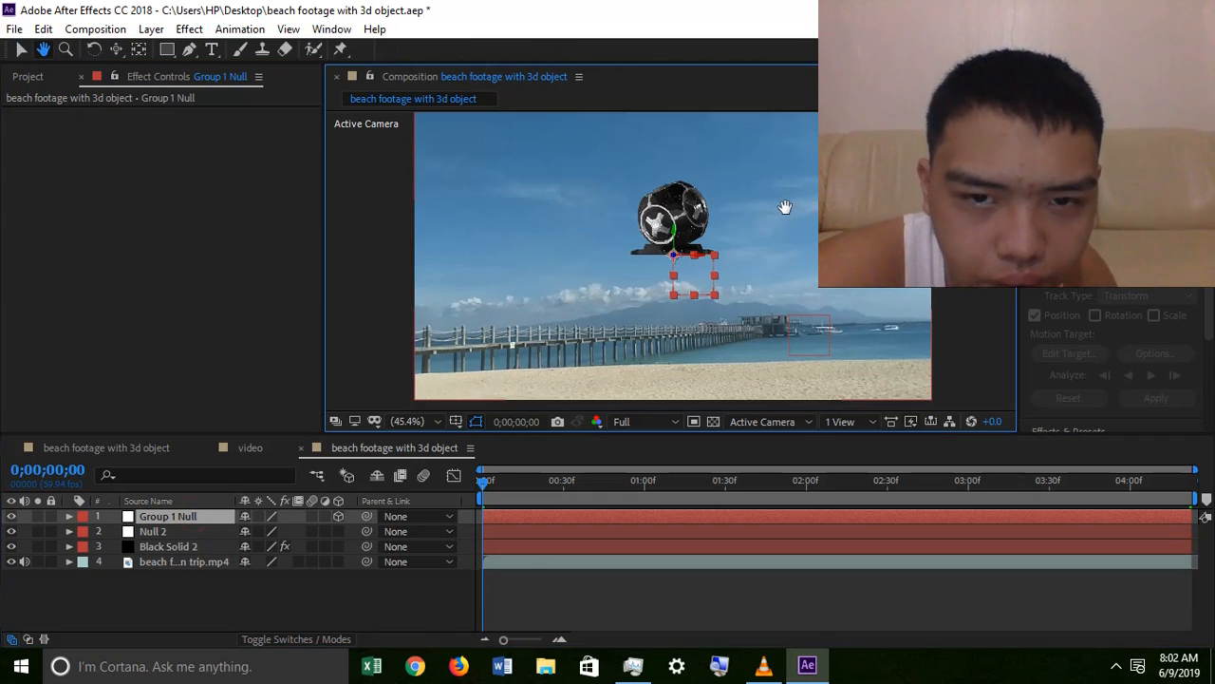
pyautogui.press('v')
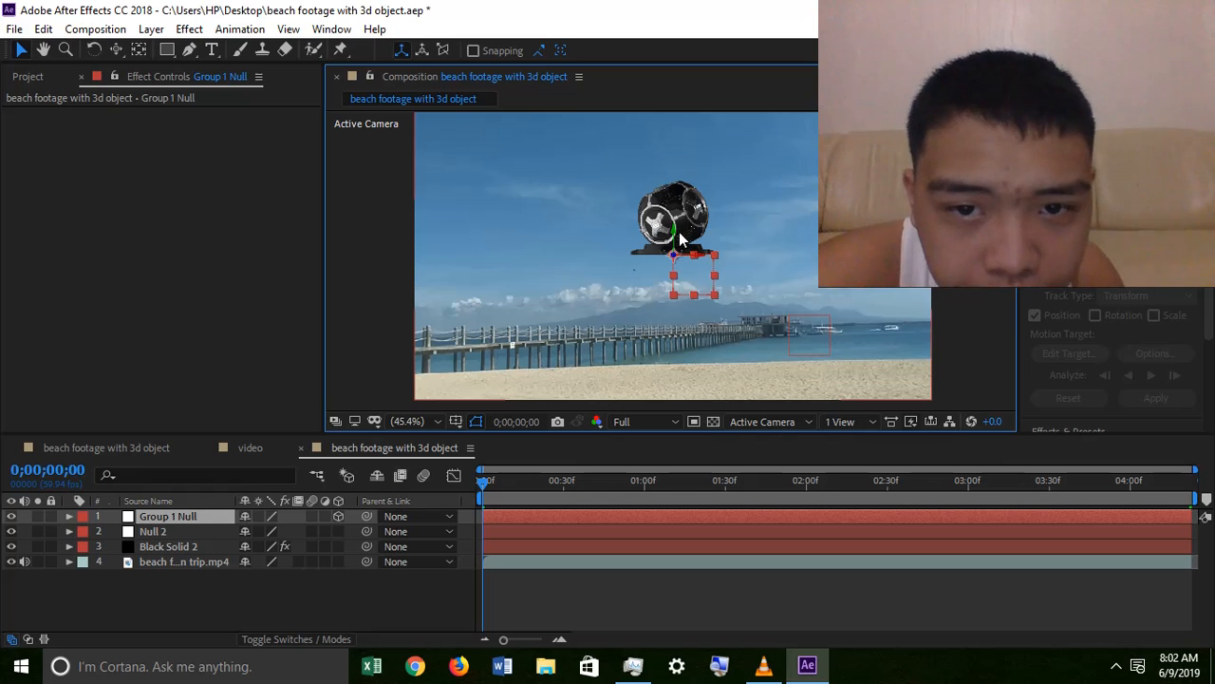
# Step: Open the Element scene setup from Black Solid 2 and add a plane model to the trophy's group
pyautogui.click(191, 548)
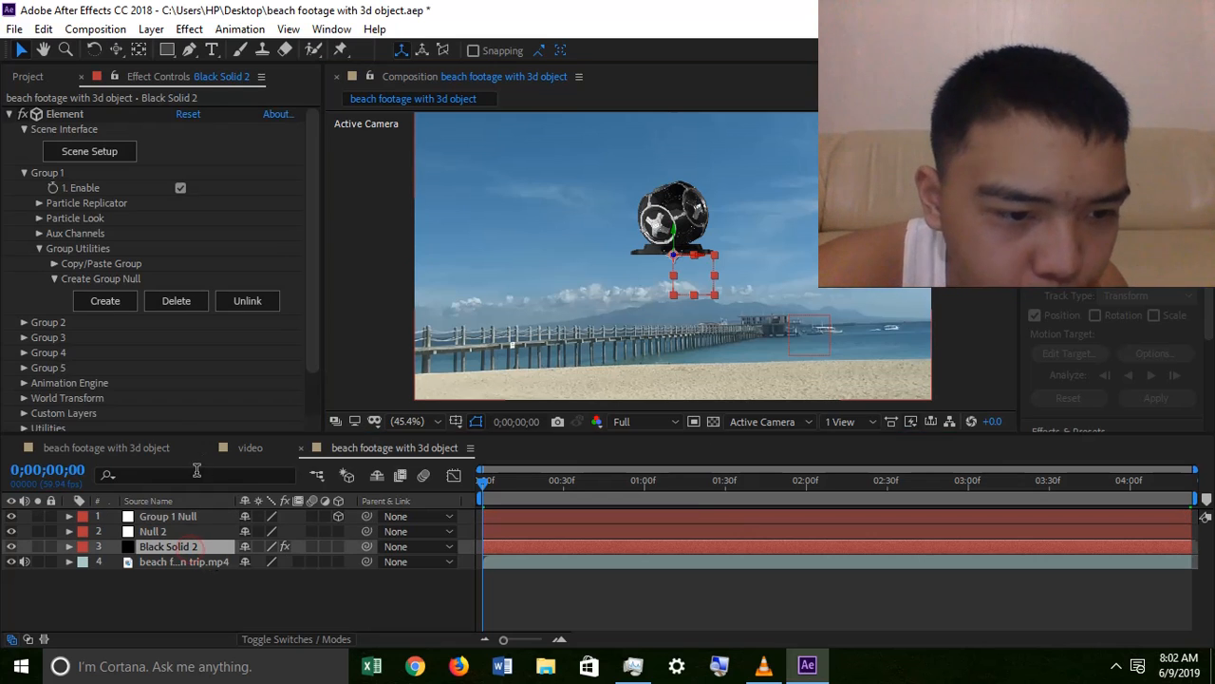
pyautogui.click(115, 152)
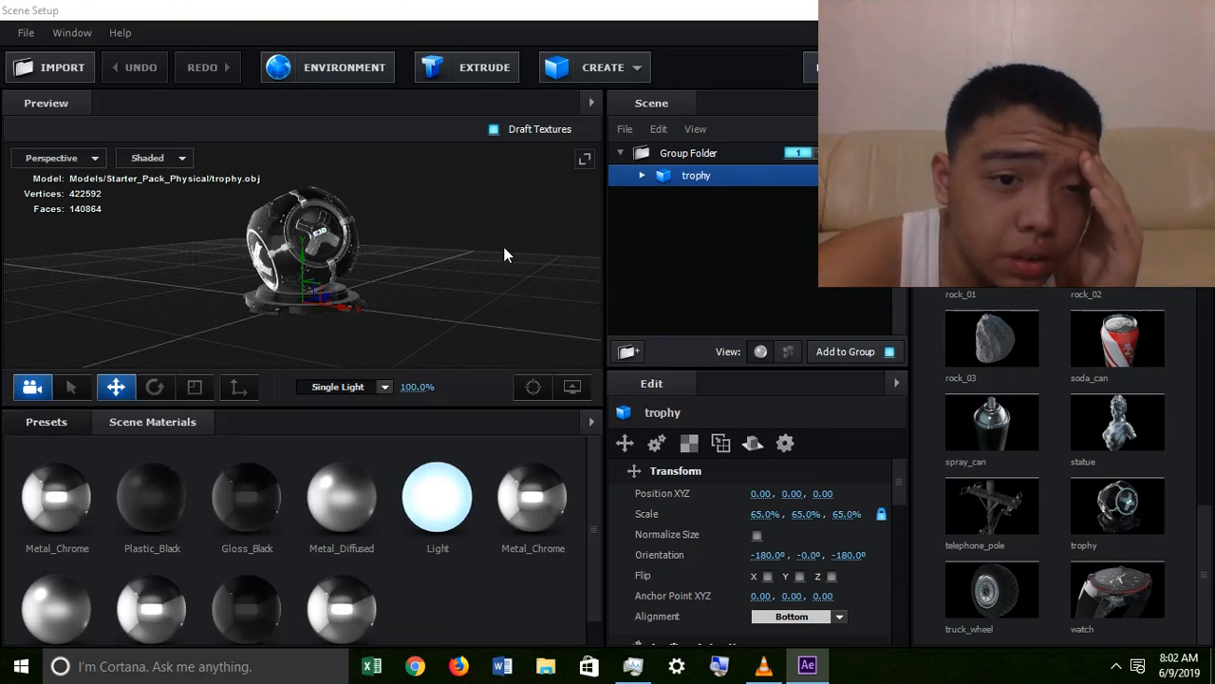
pyautogui.moveTo(504, 248); pyautogui.dragTo(552, 283)
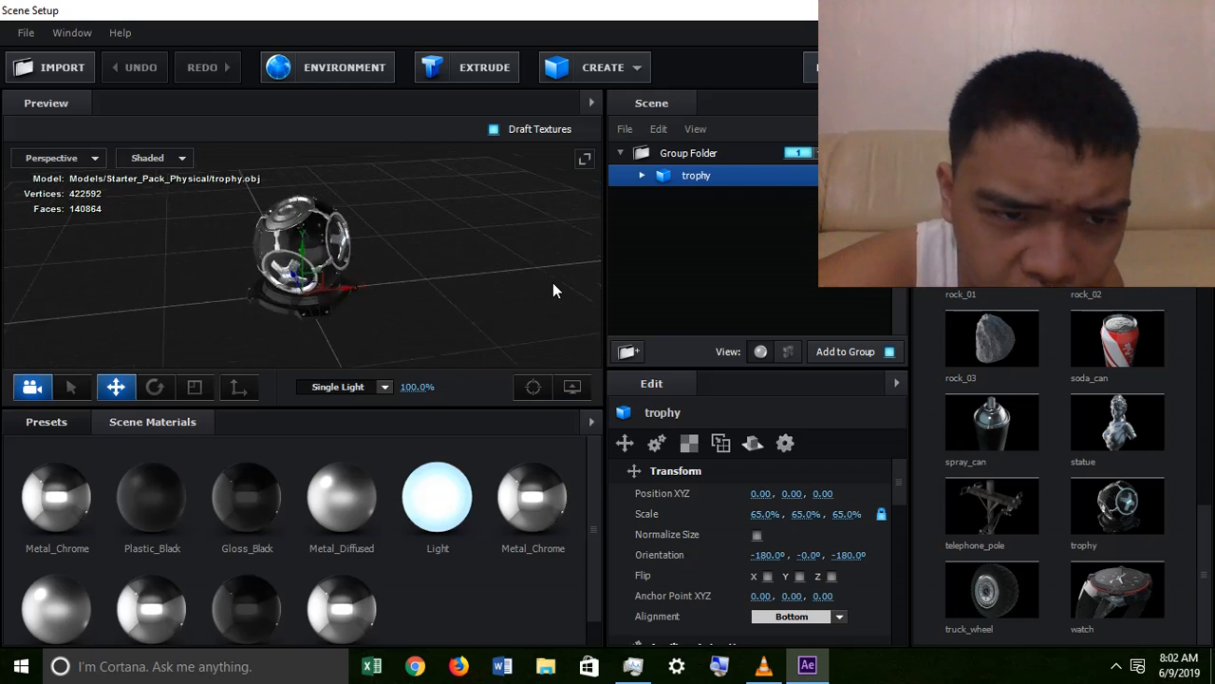
pyautogui.scroll(-5, 553, 276)
pyautogui.click(46, 423)
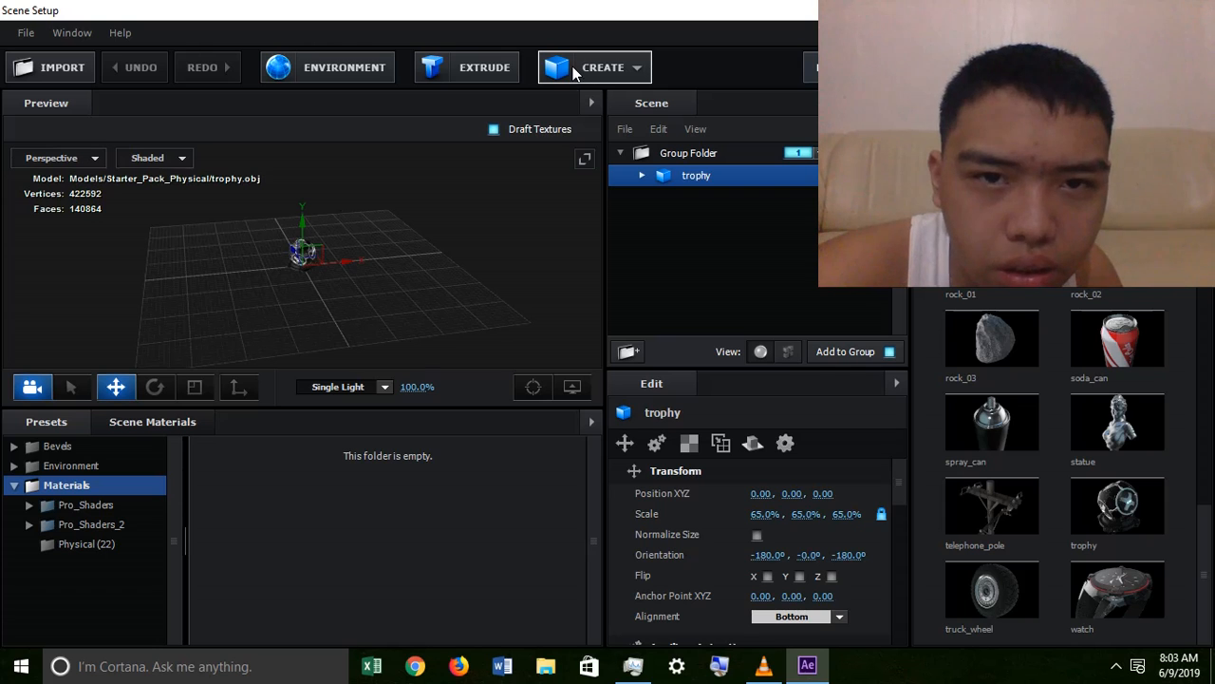
pyautogui.click(574, 70)
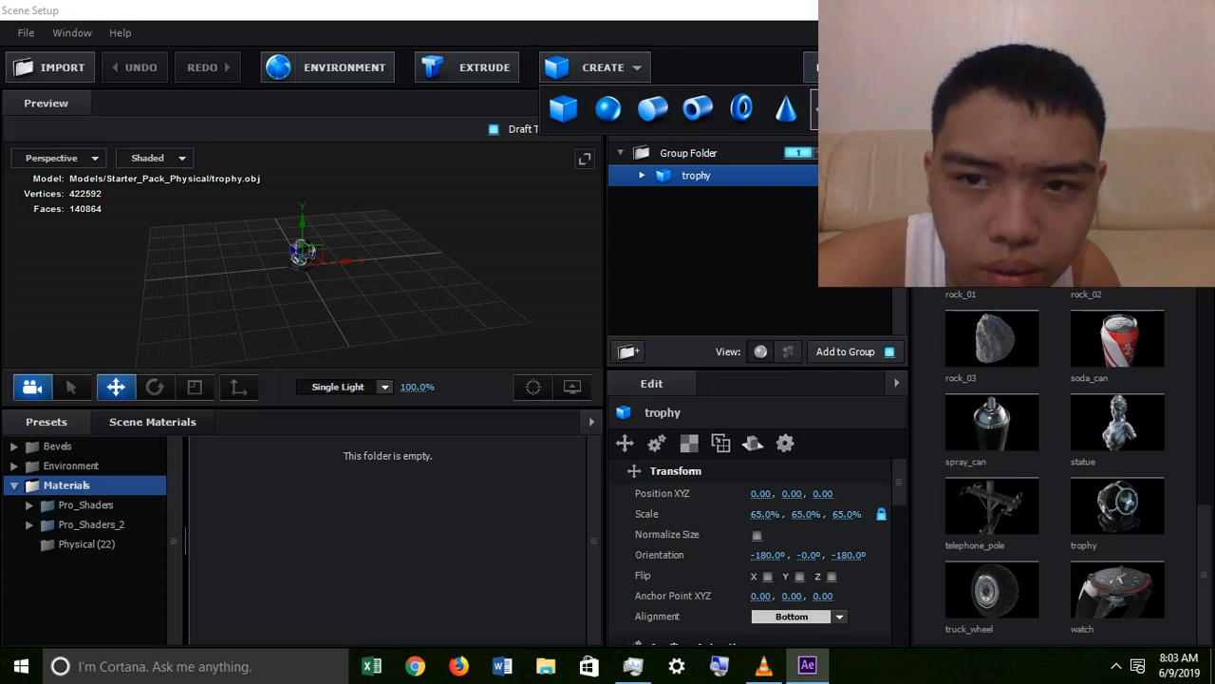
pyautogui.click(831, 109)
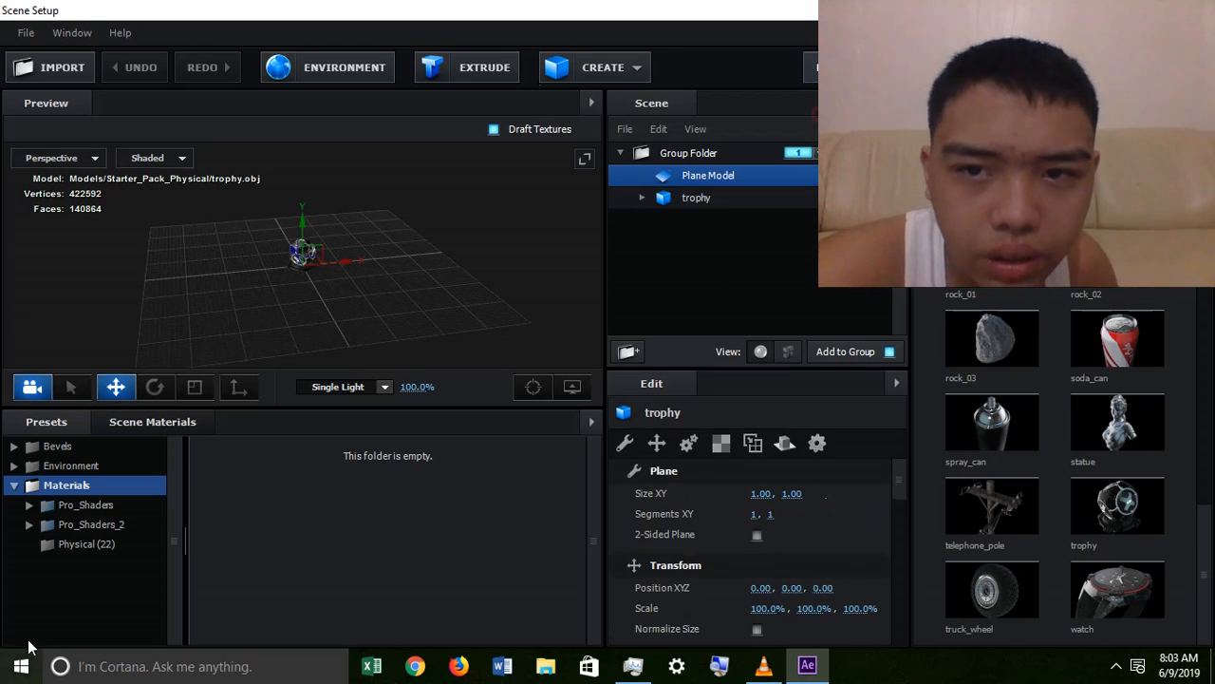
# Step: Scale the plane to about 1067% along X and 1351% along Z to form a wide ground beneath the trophy
pyautogui.click(195, 389)
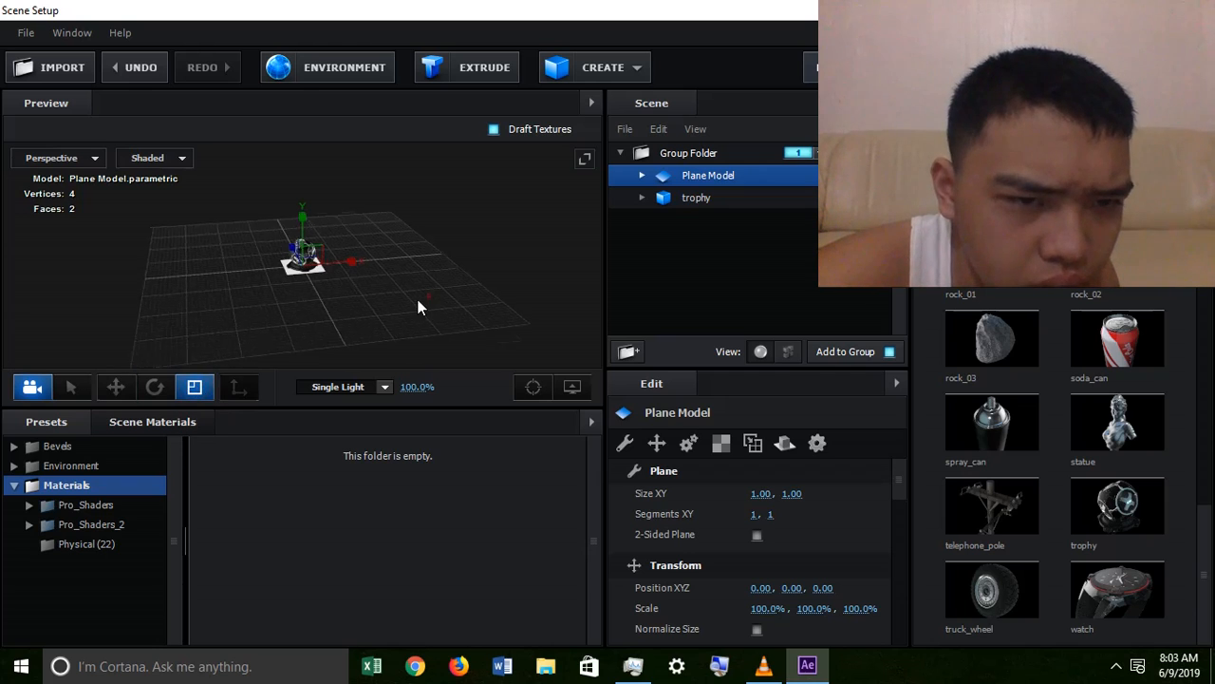
pyautogui.moveTo(425, 297); pyautogui.dragTo(366, 296)
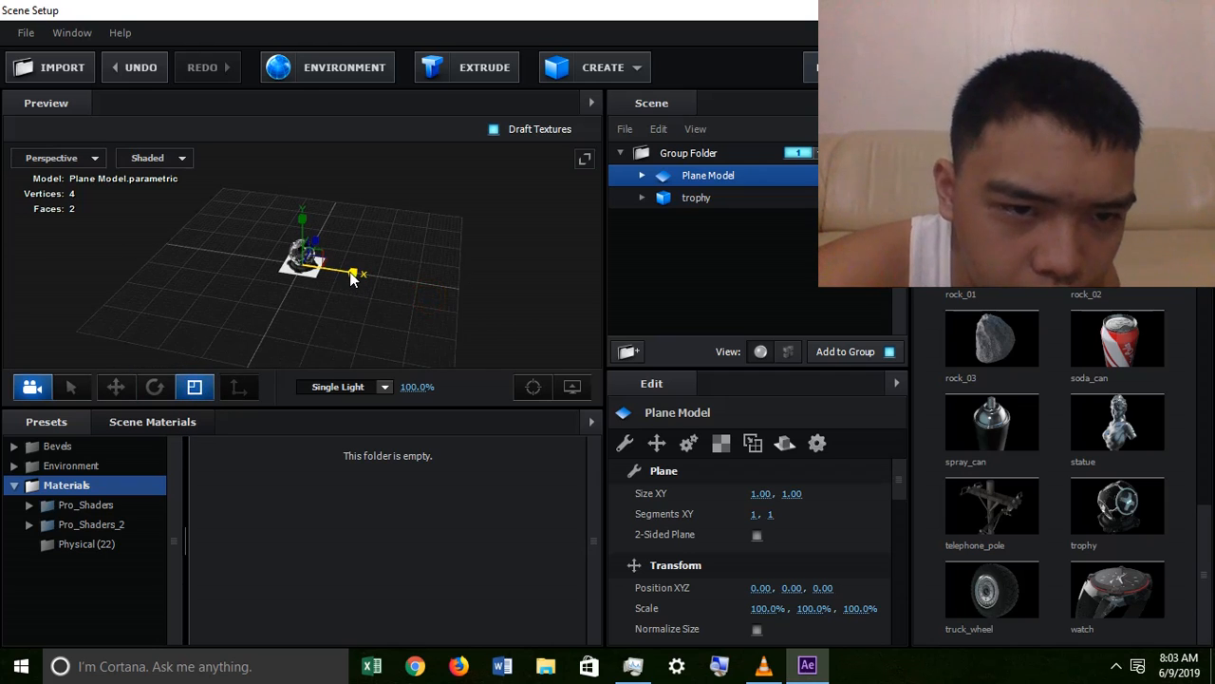
pyautogui.moveTo(379, 279); pyautogui.dragTo(554, 277)
pyautogui.moveTo(416, 261); pyautogui.dragTo(548, 262)
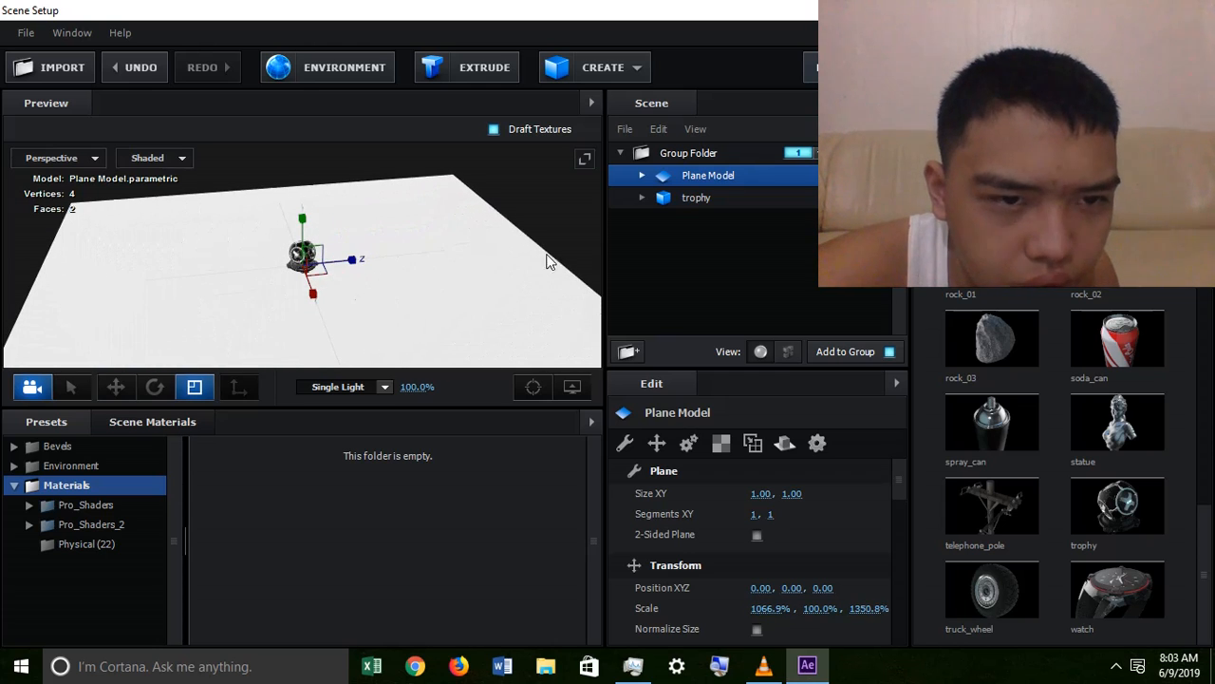
pyautogui.click(113, 388)
pyautogui.moveTo(358, 306); pyautogui.dragTo(517, 270)
pyautogui.scroll(3, 414, 273)
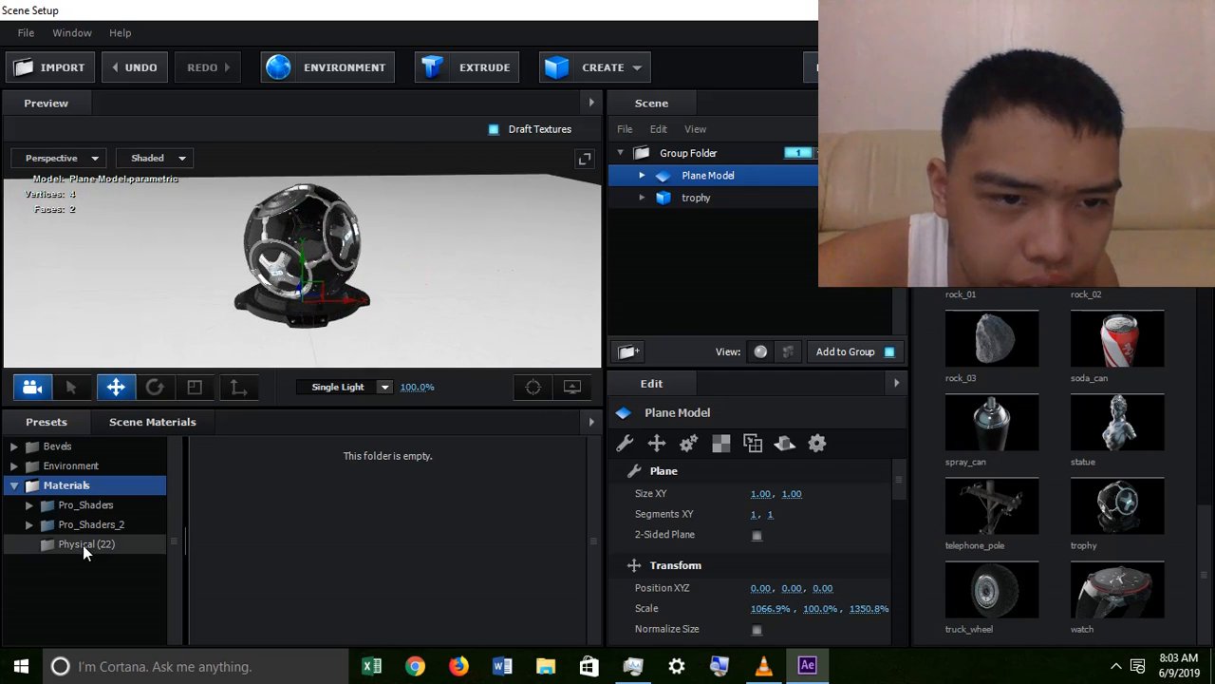
# Step: Apply the Matte_Shadow material from the Physical presets to the plane model and close the scene setup
pyautogui.click(14, 486)
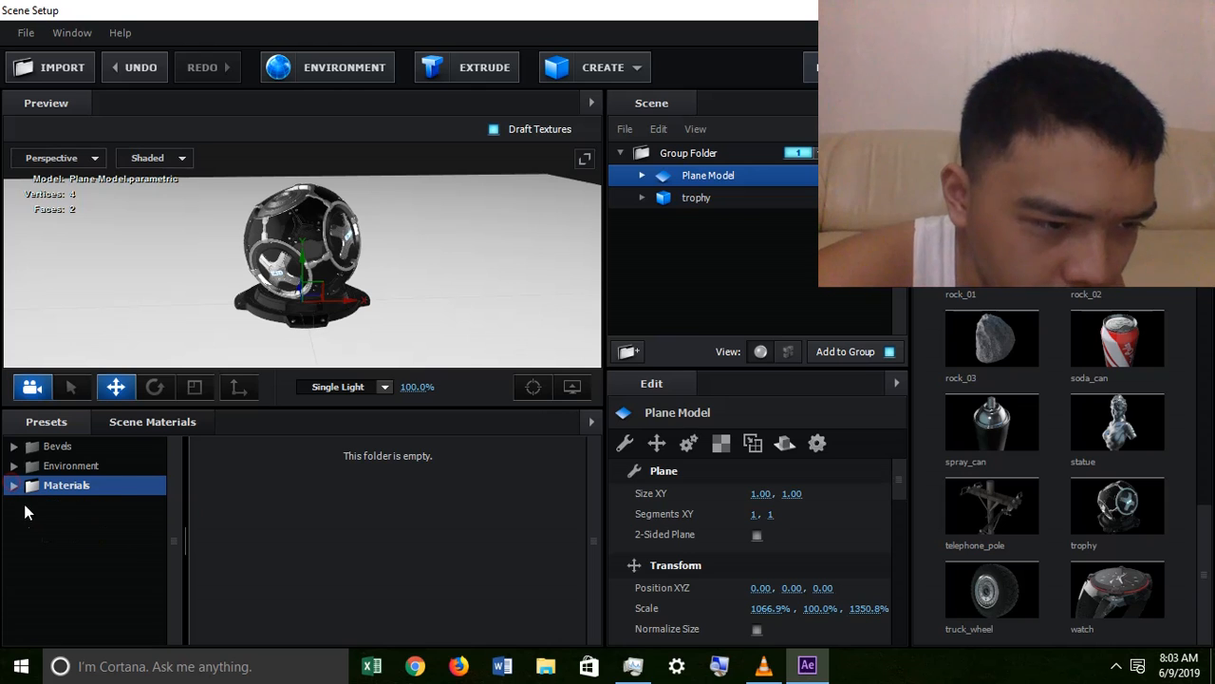
pyautogui.click(152, 420)
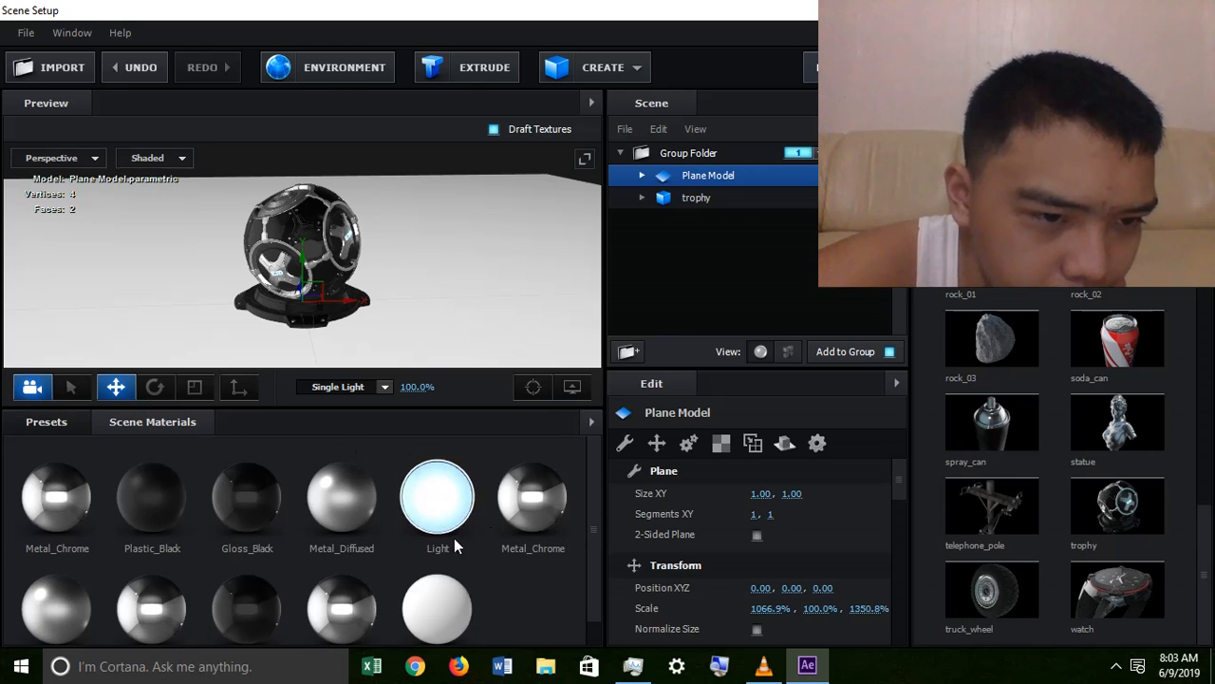
pyautogui.click(61, 419)
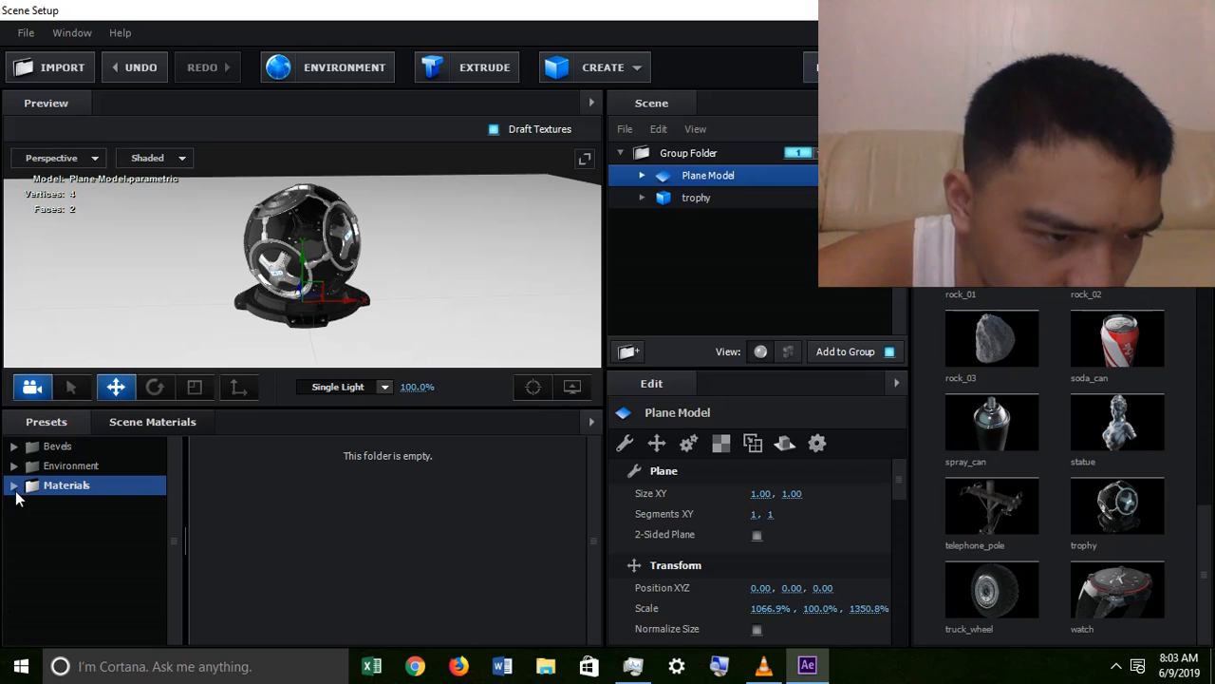
pyautogui.click(13, 485)
pyautogui.click(45, 543)
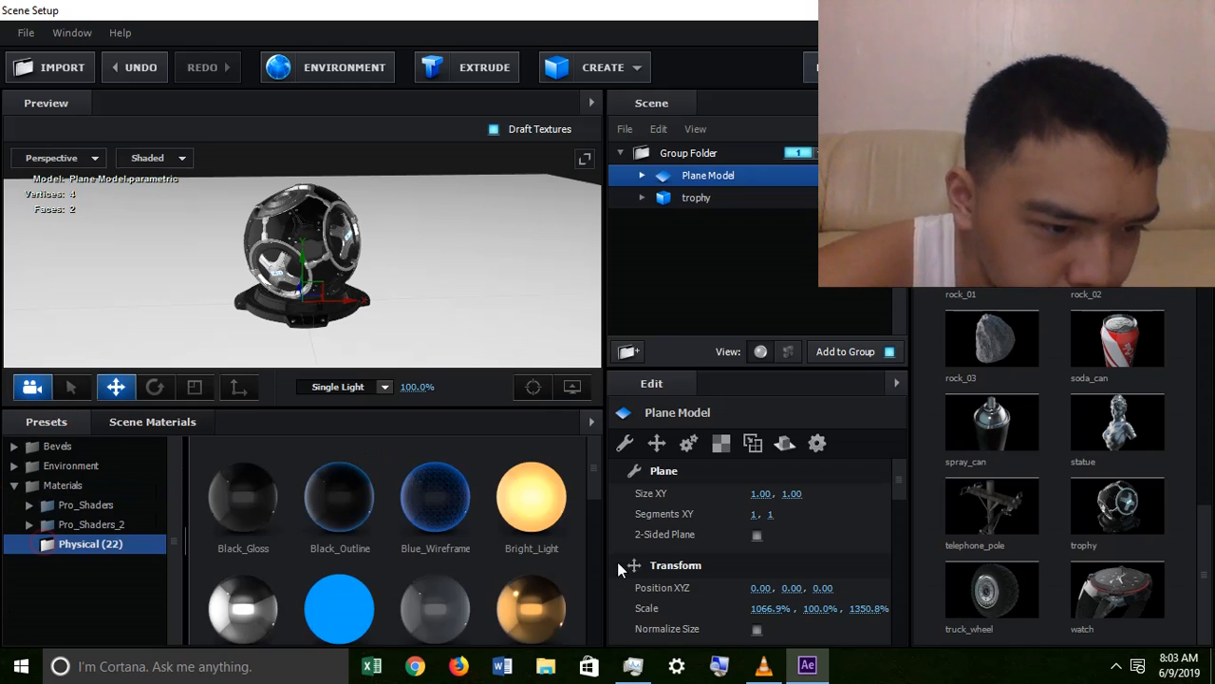
pyautogui.scroll(-2, 485, 538)
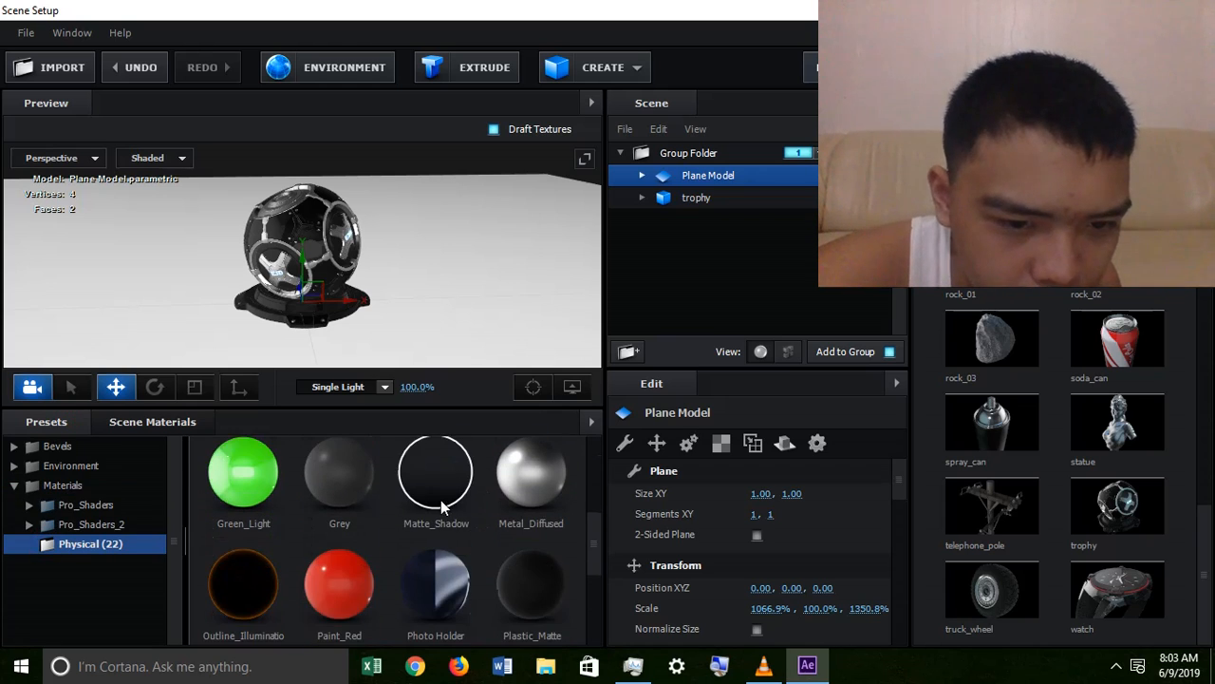
pyautogui.moveTo(439, 505); pyautogui.dragTo(743, 187)
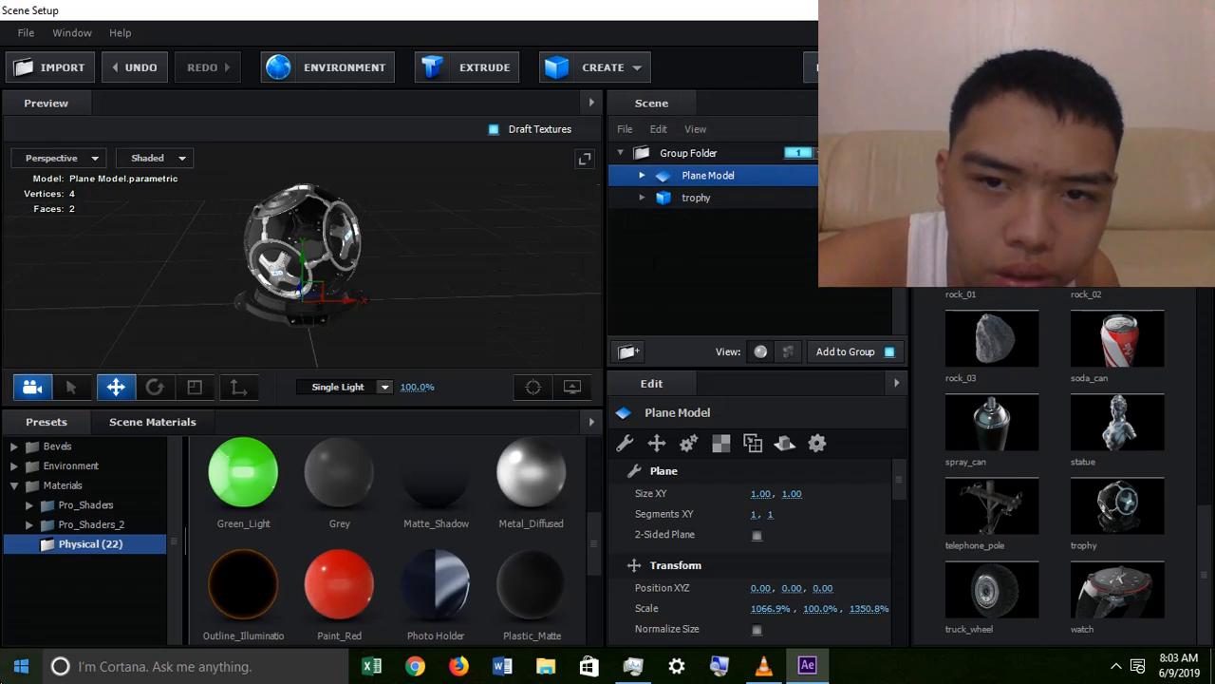
pyautogui.scroll(-5, 456, 228)
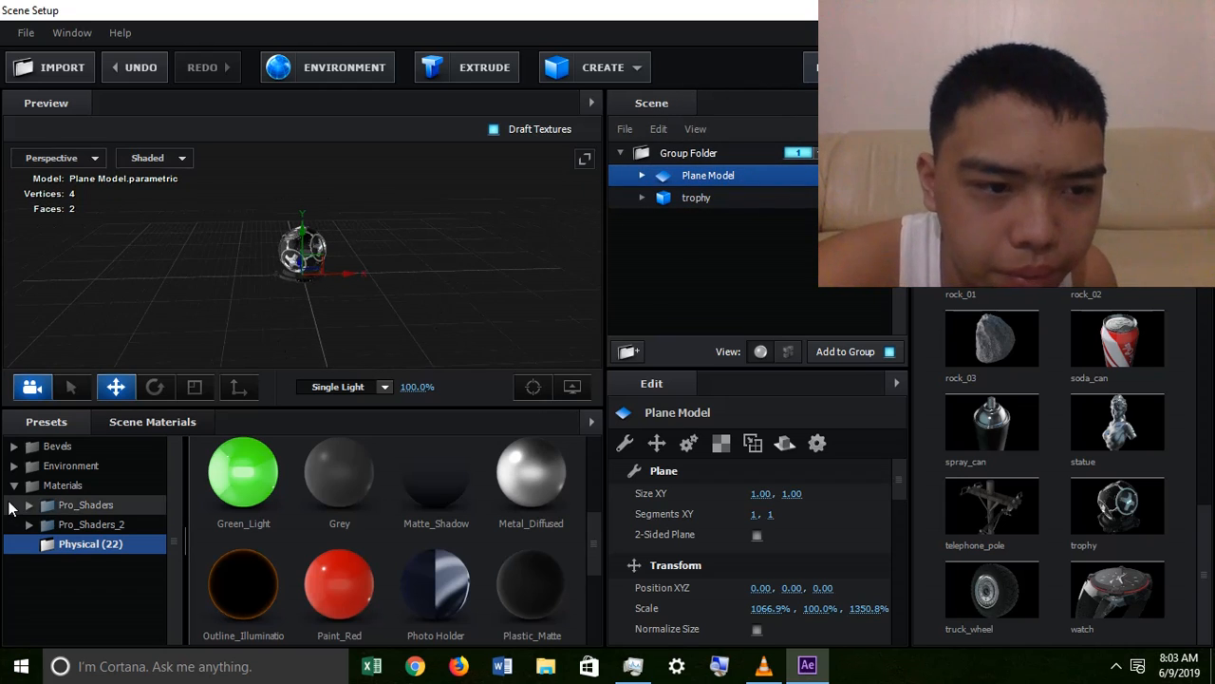
pyautogui.click(66, 485)
pyautogui.moveTo(344, 197); pyautogui.dragTo(498, 260)
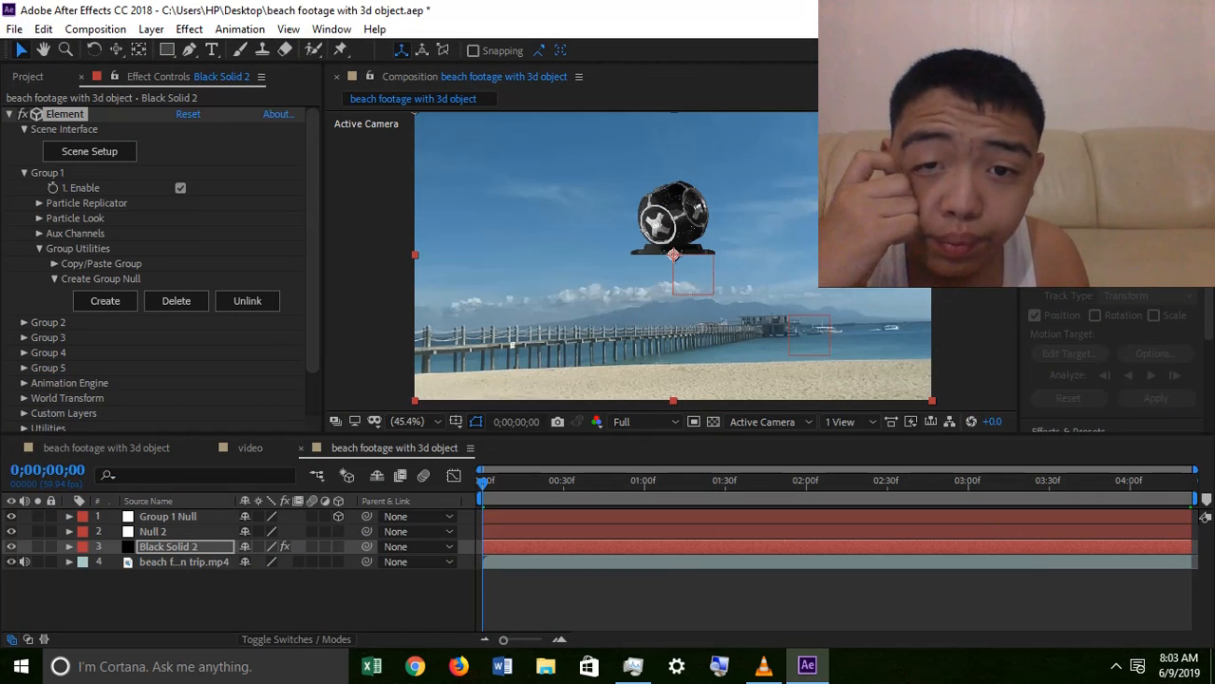
# Step: Lower the Group 1 Null along Y to about 661.7 so the trophy stands on the sand
pyautogui.click(187, 520)
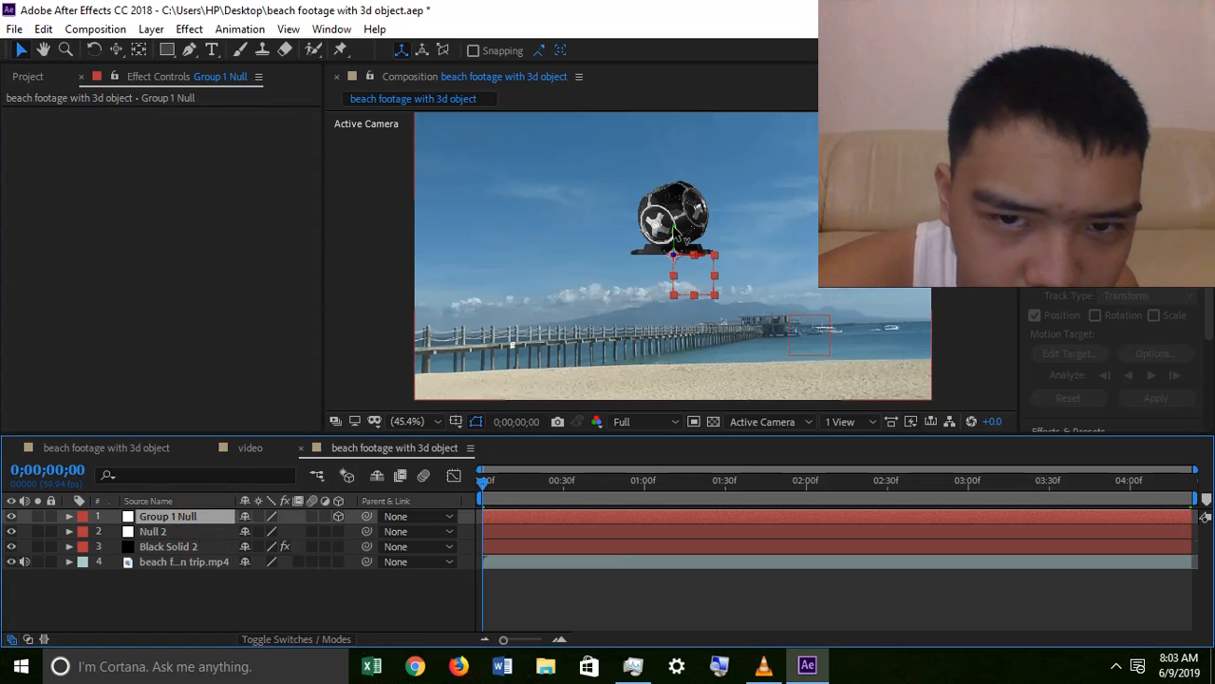
pyautogui.moveTo(670, 248); pyautogui.dragTo(667, 385)
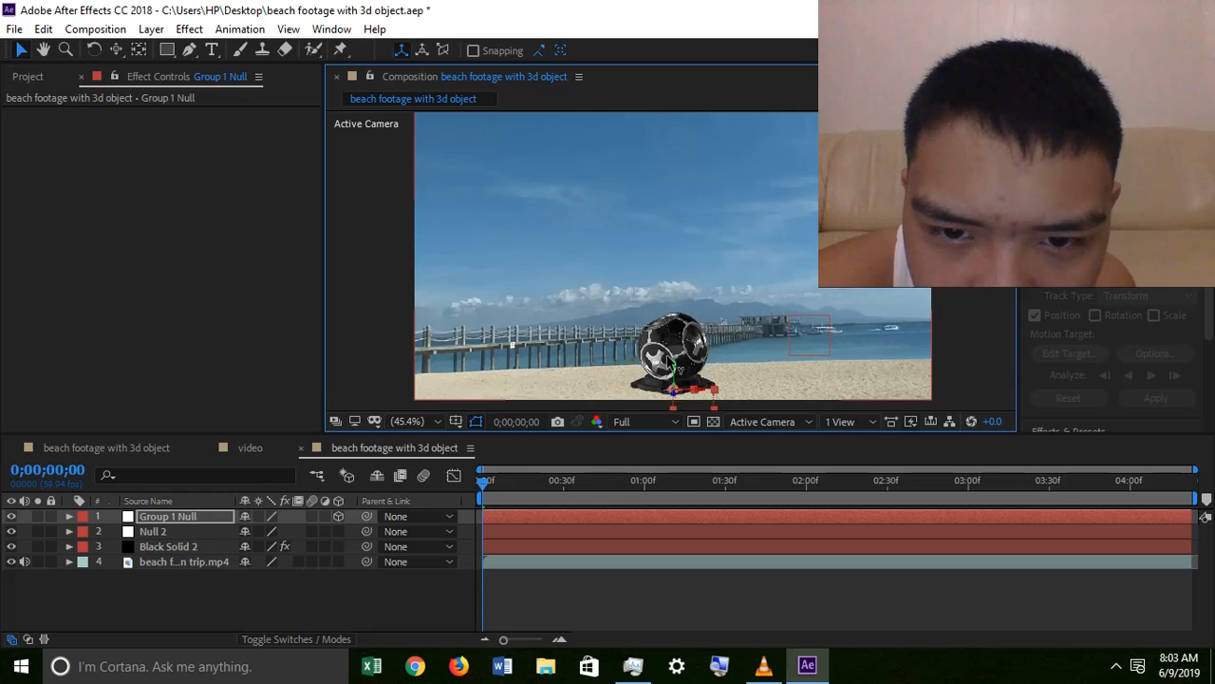
pyautogui.moveTo(672, 213); pyautogui.dragTo(641, 141)
# Step: Scale the Group 1 Null uniformly to 148% and lower it slightly to Y 677.1
pyautogui.click(68, 516)
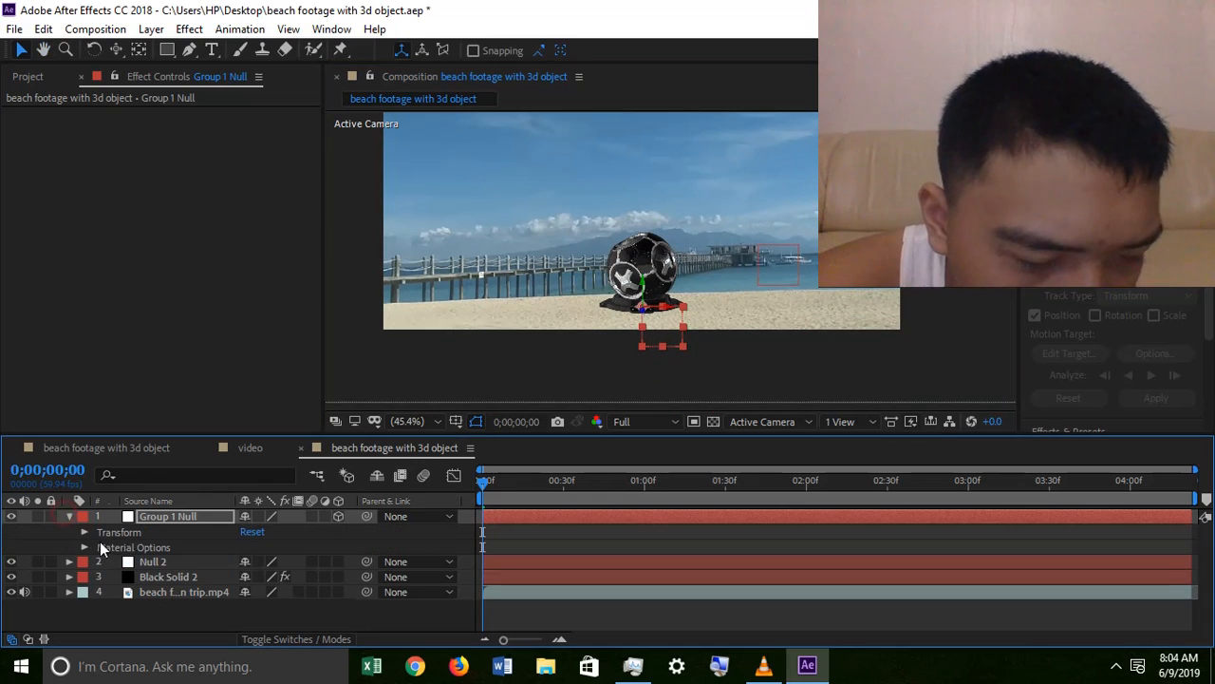
pyautogui.click(85, 532)
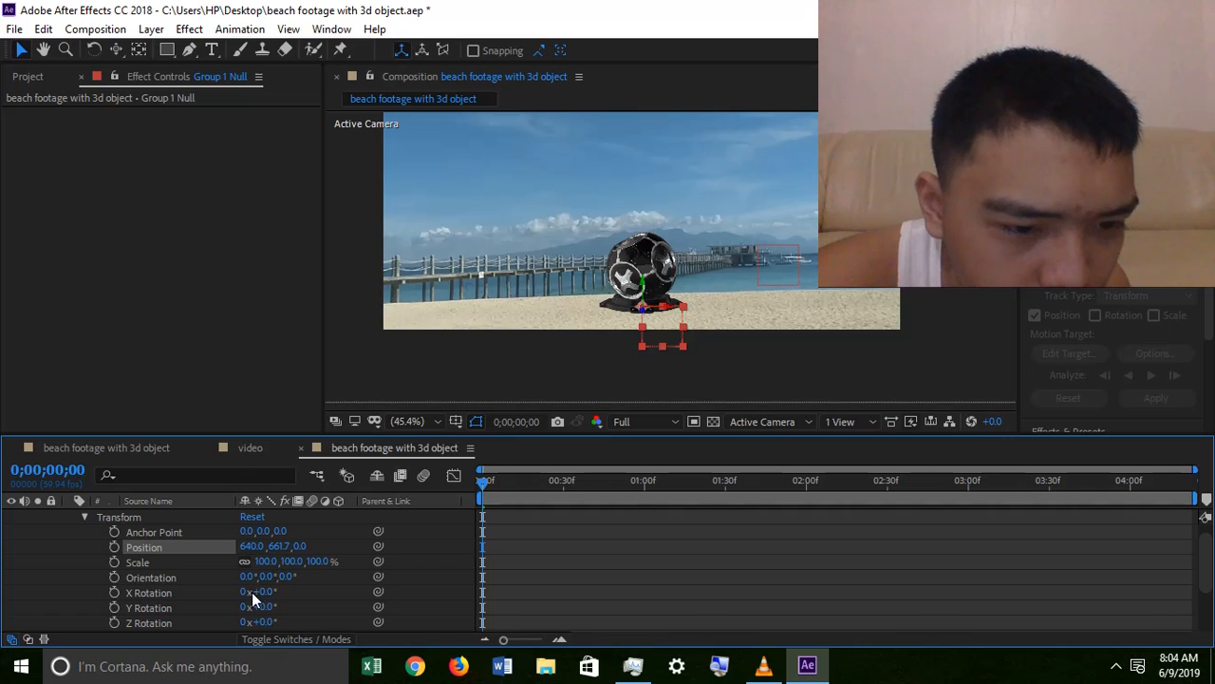
pyautogui.click(249, 546)
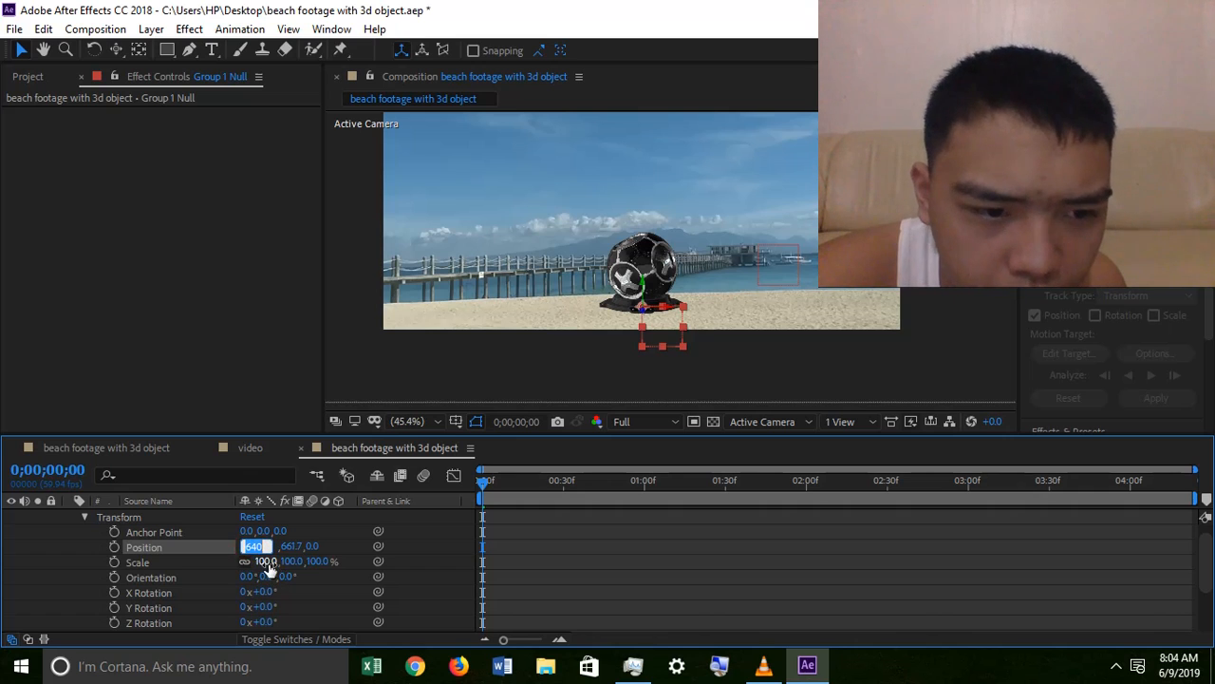
pyautogui.moveTo(269, 566); pyautogui.dragTo(344, 562)
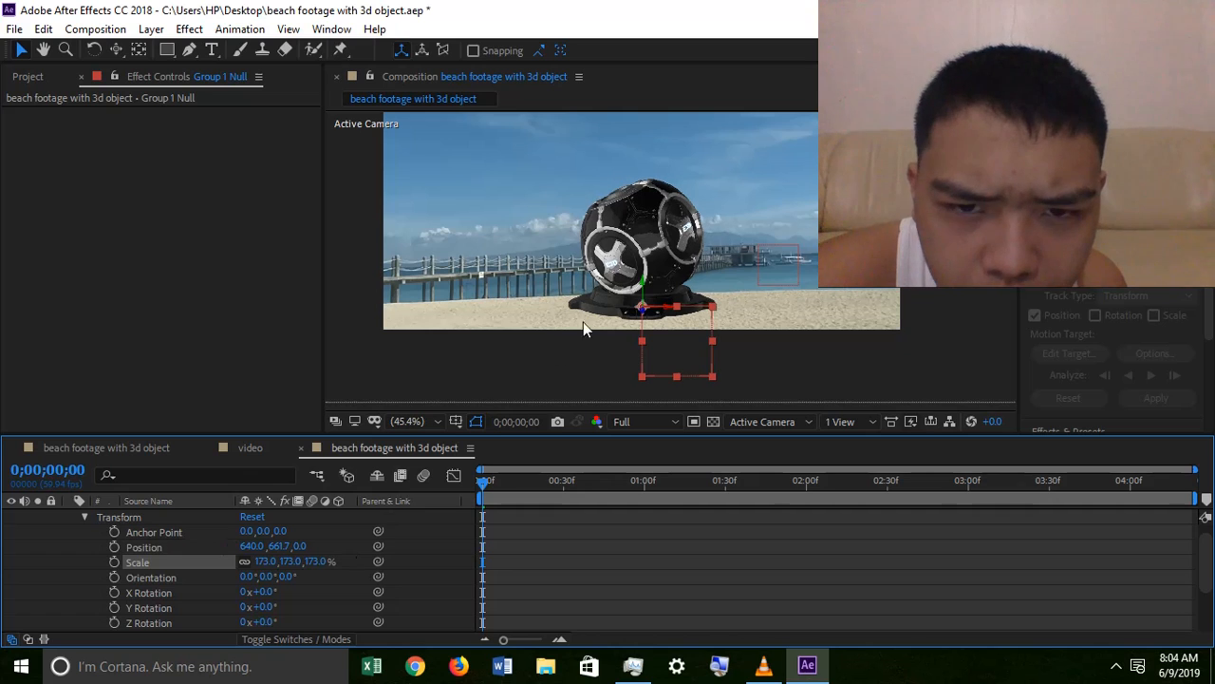
pyautogui.moveTo(645, 279); pyautogui.dragTo(647, 286)
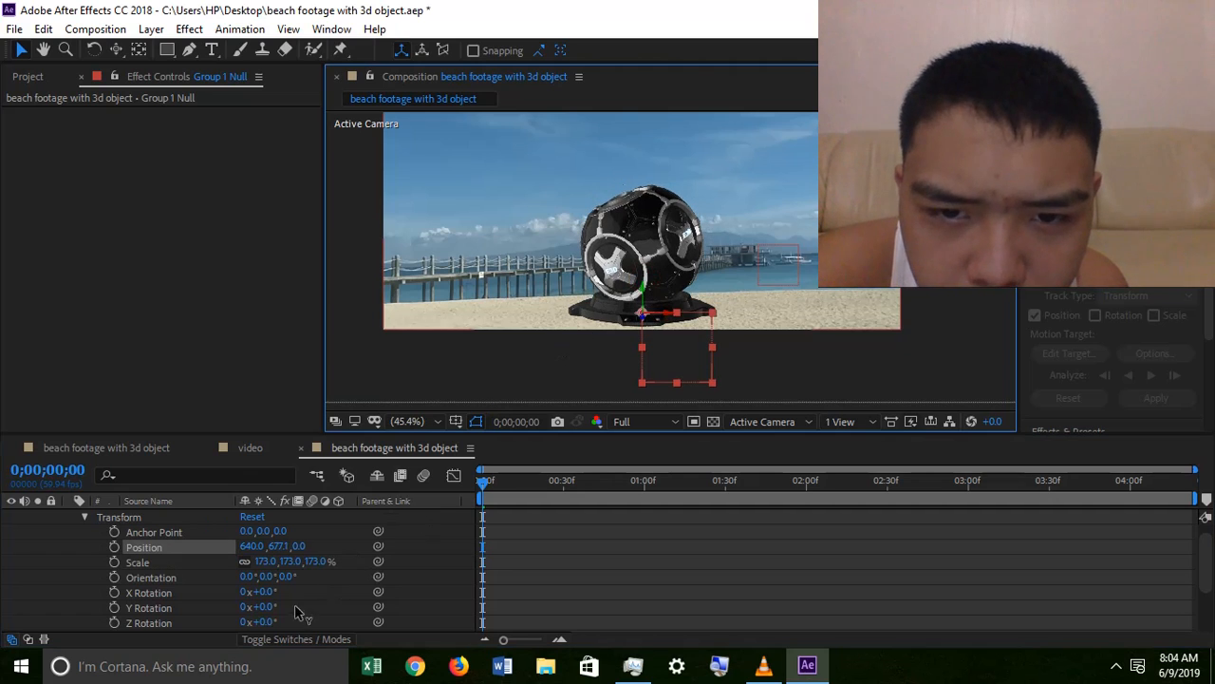
pyautogui.moveTo(268, 562); pyautogui.dragTo(223, 556)
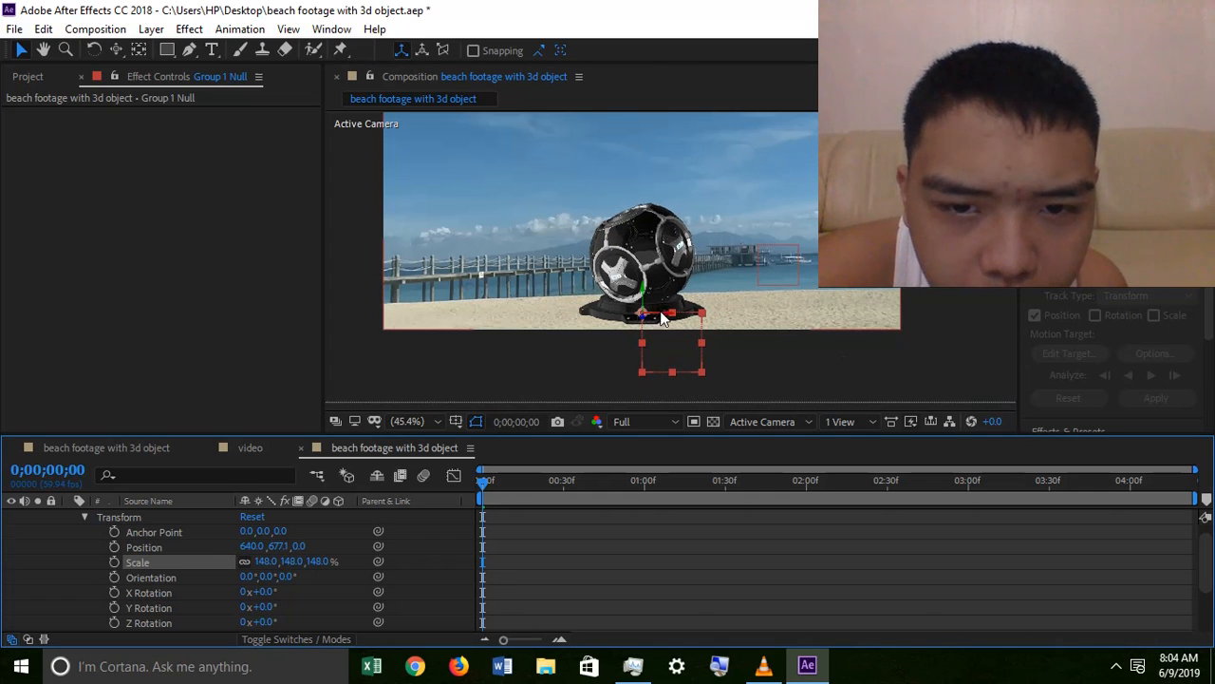
# Step: Shift the Group 1 Null left along X to about 481.5 and collapse its properties
pyautogui.moveTo(665, 320); pyautogui.dragTo(594, 319)
pyautogui.scroll(1, 76, 555)
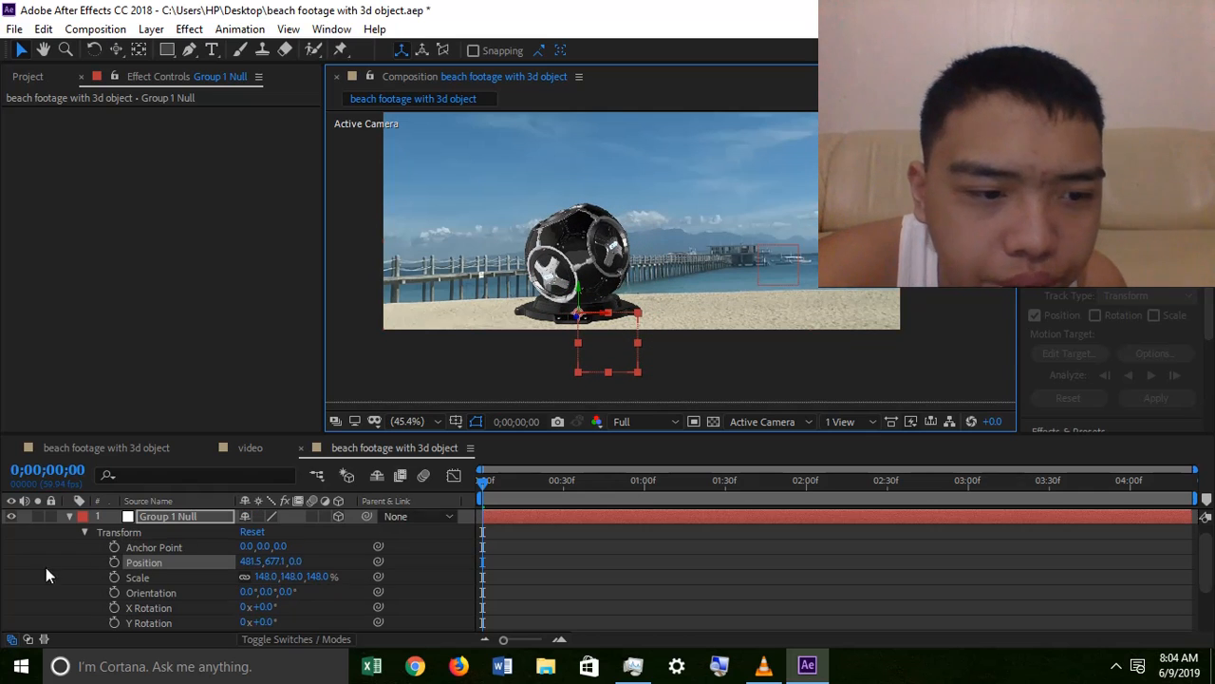
pyautogui.click(67, 514)
# Step: Add a parallel light that casts shadows and move its layer to the top of the layer stack
pyautogui.click(151, 549)
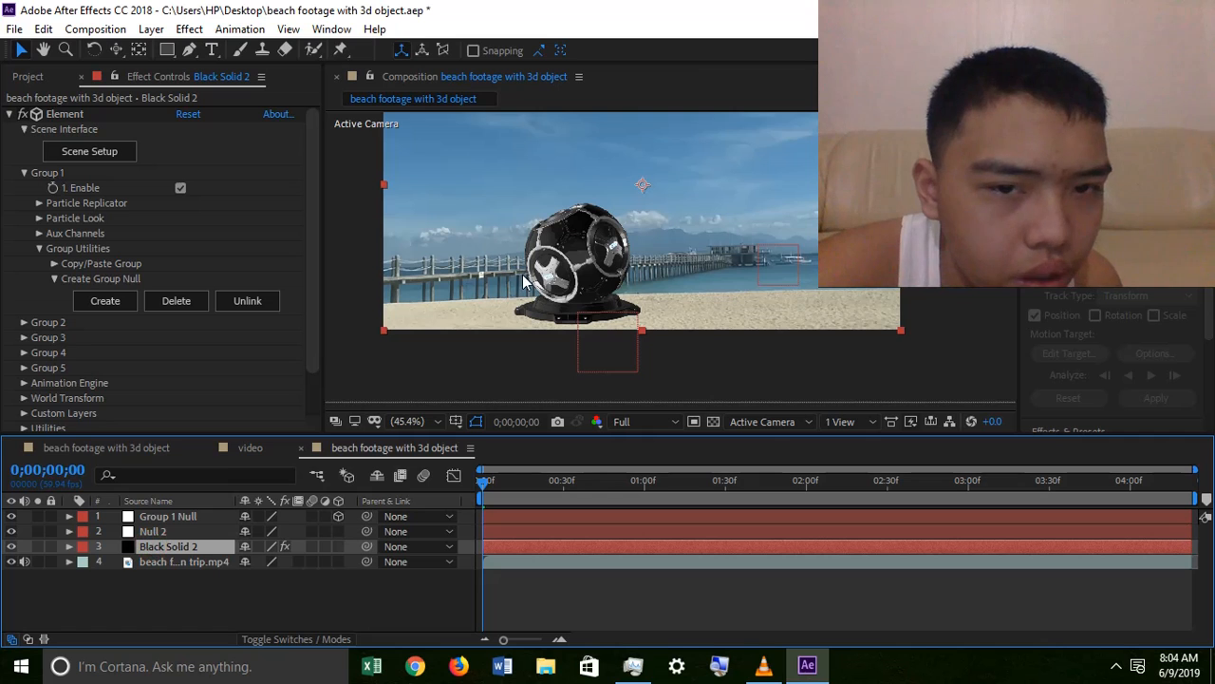
pyautogui.press('.')
pyautogui.click(152, 30)
pyautogui.moveTo(165, 49)
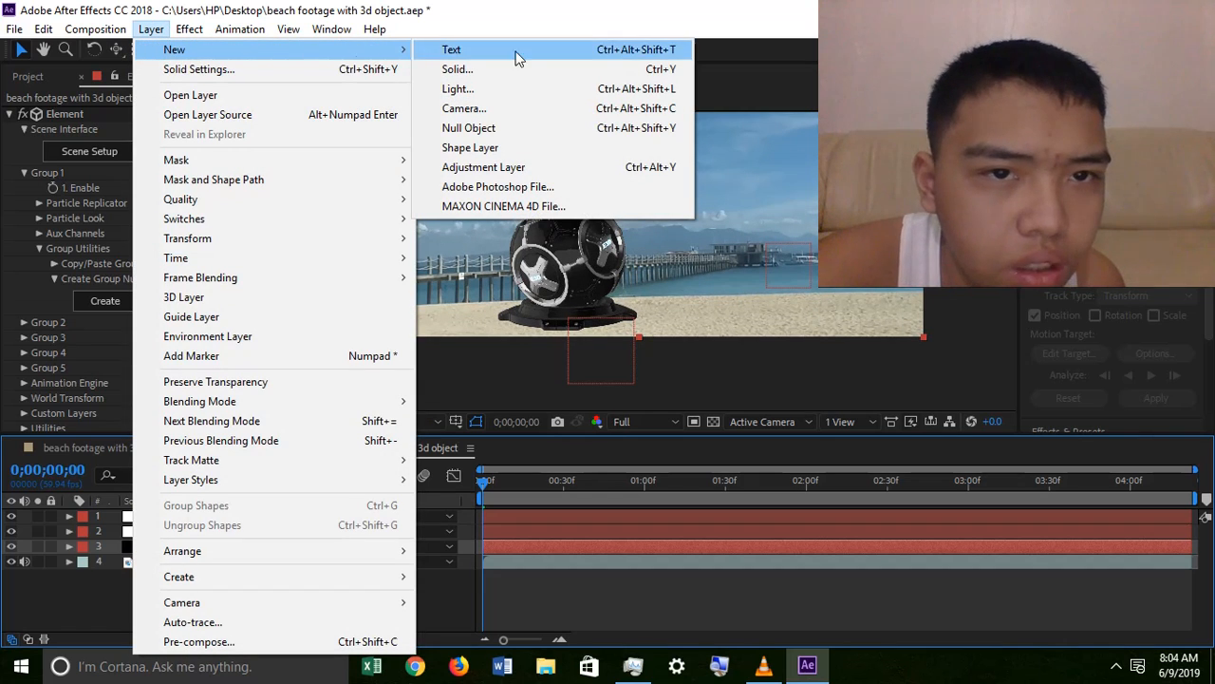
pyautogui.click(525, 91)
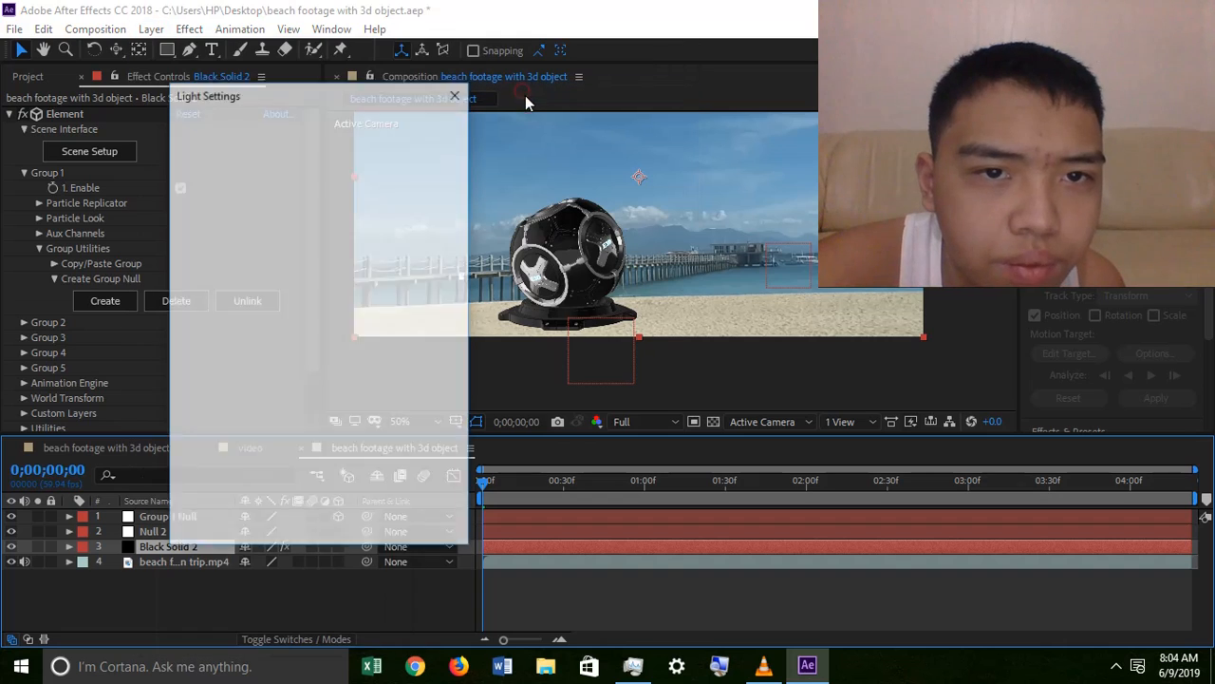
pyautogui.click(317, 128)
pyautogui.click(334, 173)
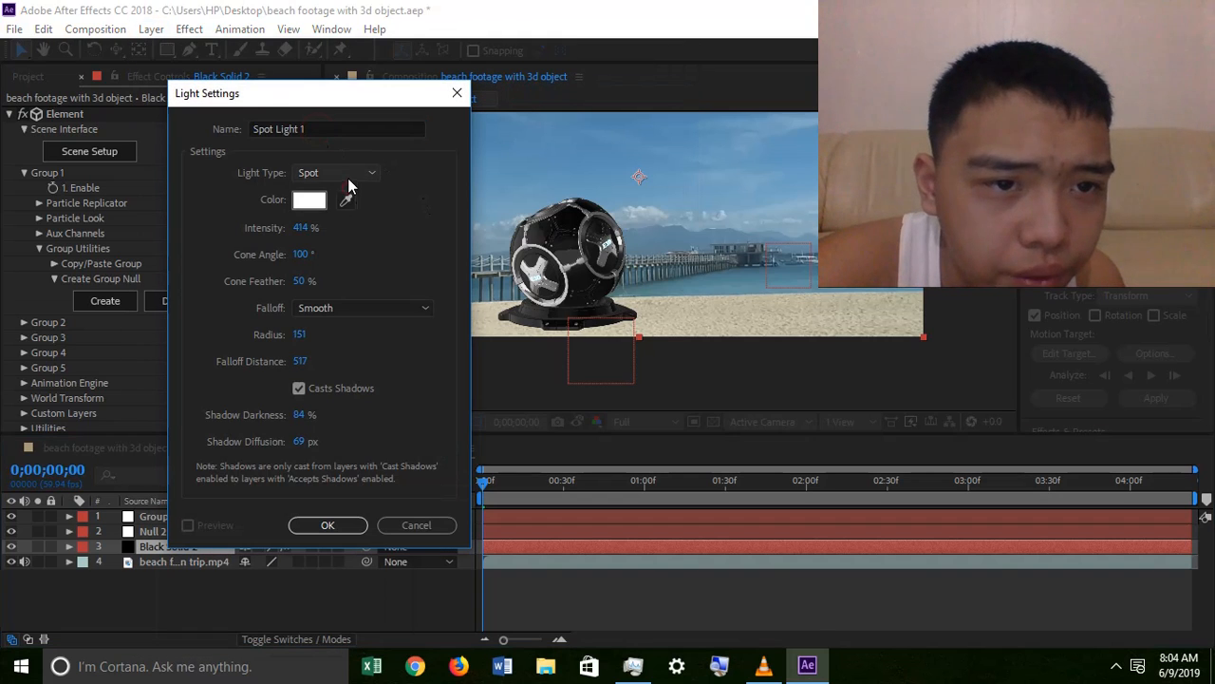
pyautogui.click(344, 186)
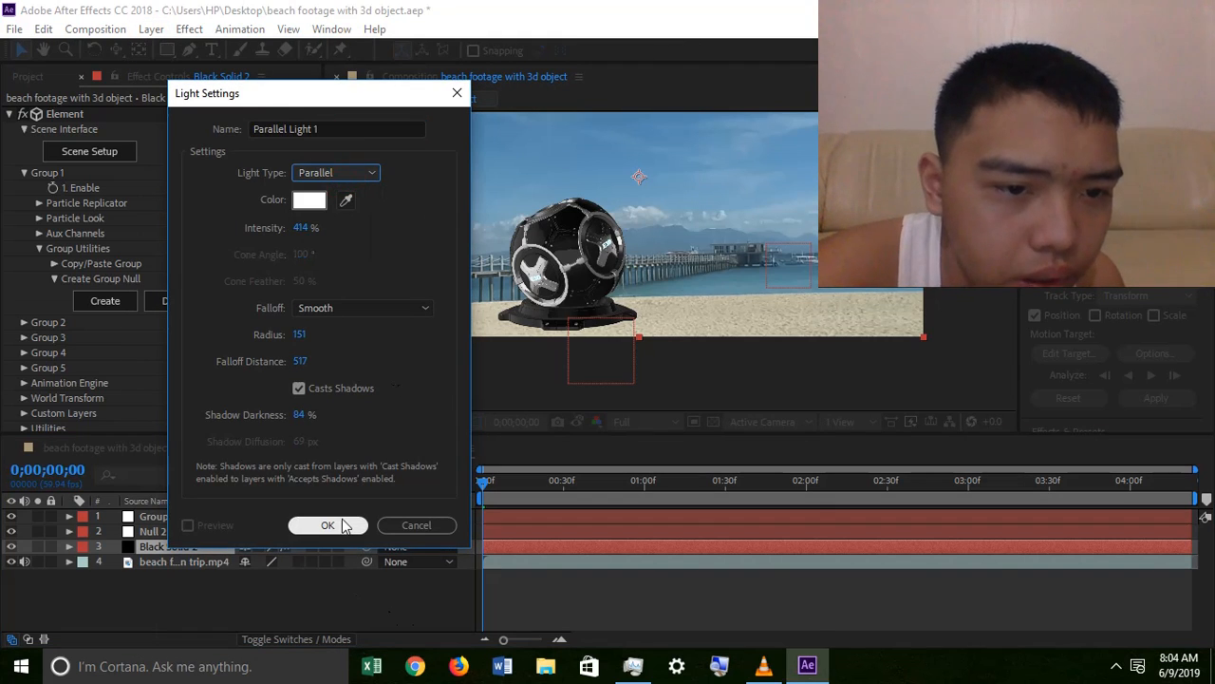
pyautogui.click(328, 525)
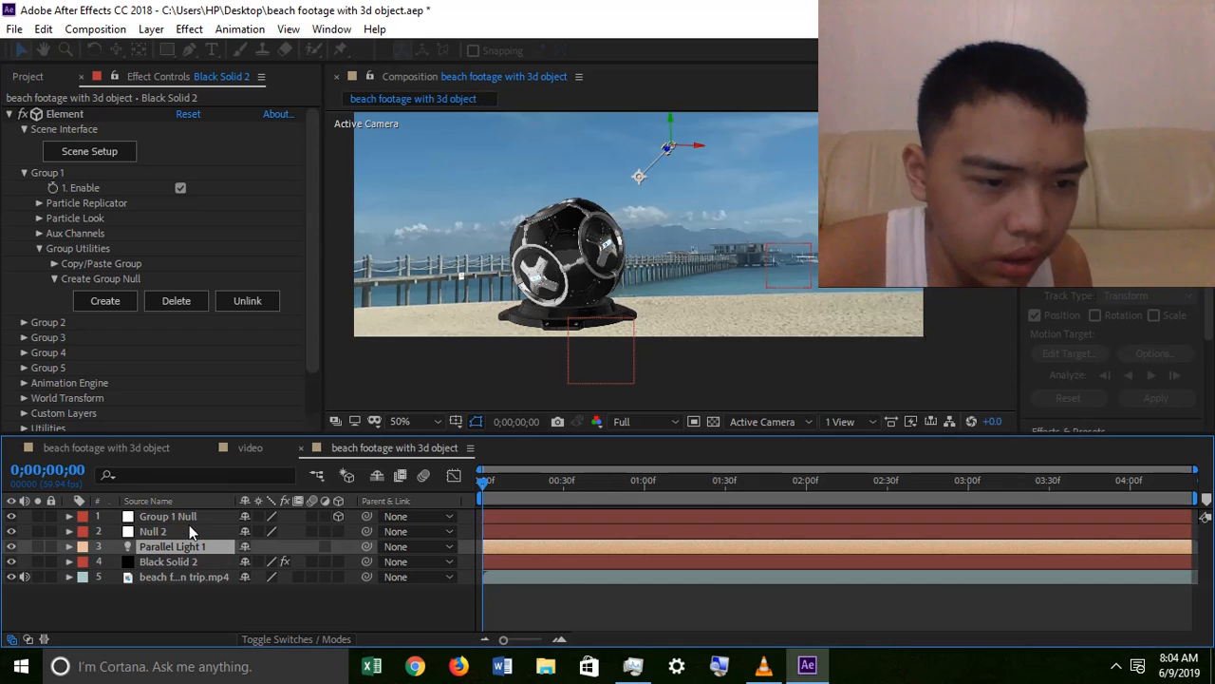
pyautogui.moveTo(173, 544); pyautogui.dragTo(164, 512)
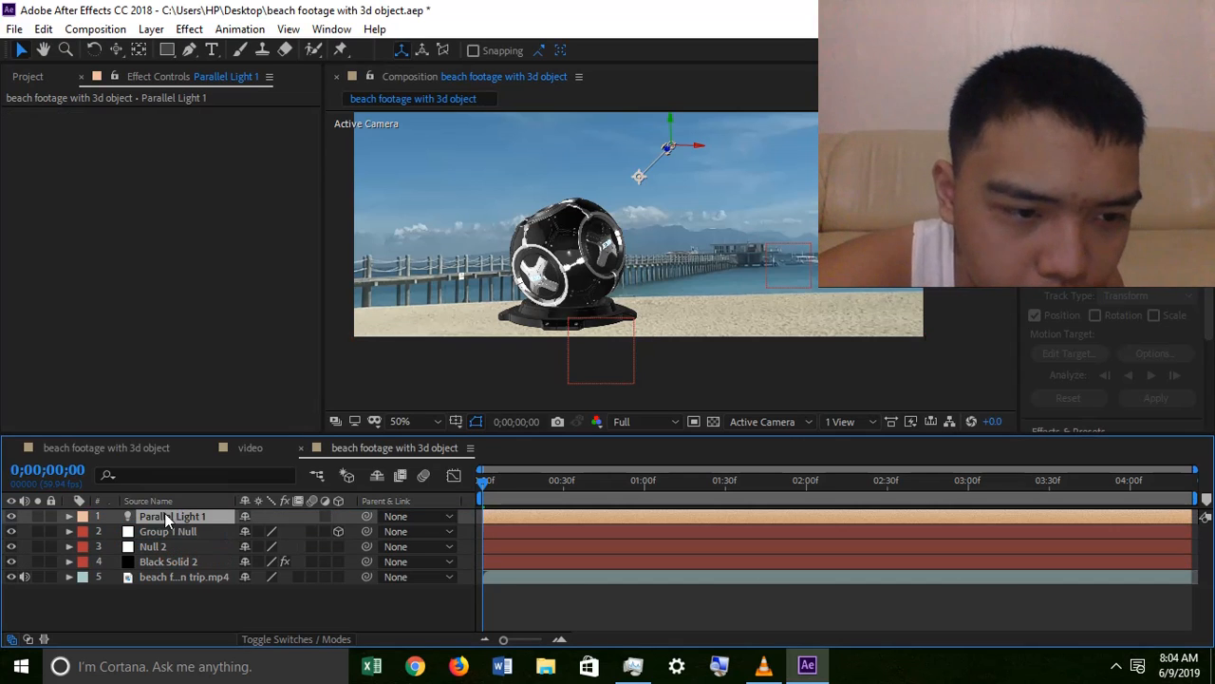
# Step: Show the composition in 4 Views and enable Shadows in the Element render settings of Black Solid 2
pyautogui.click(845, 421)
pyautogui.click(873, 498)
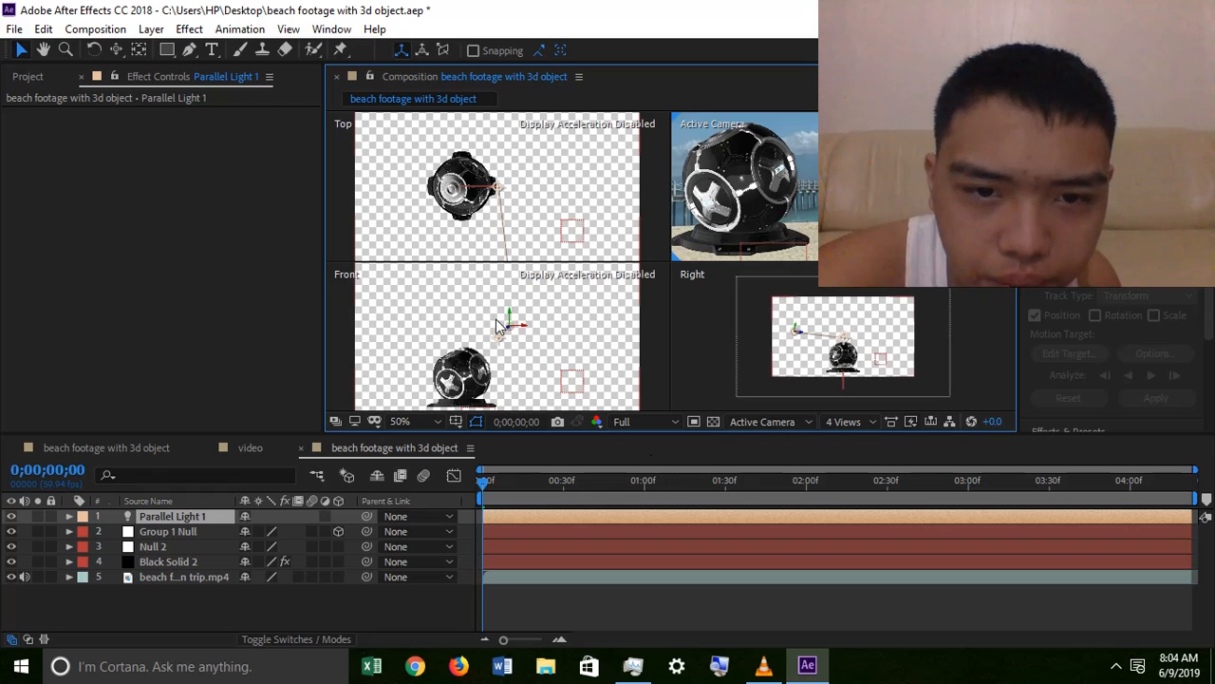
pyautogui.click(192, 561)
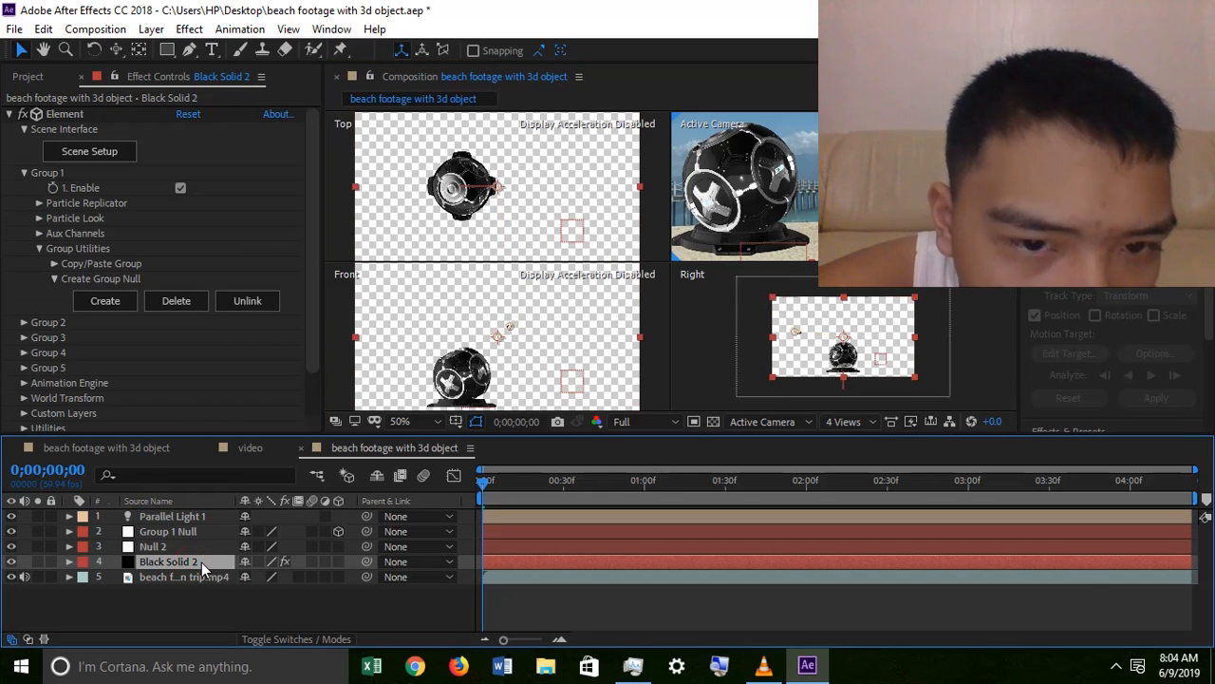
pyautogui.click(25, 175)
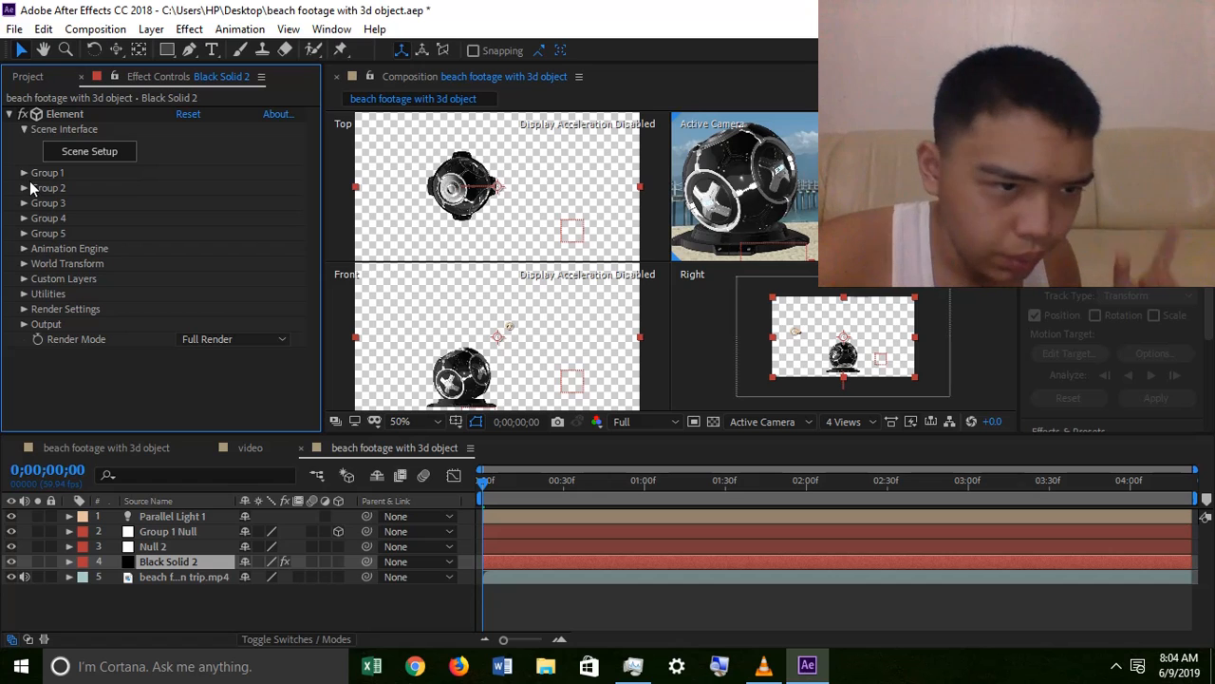
pyautogui.click(24, 309)
pyautogui.scroll(-3, 28, 313)
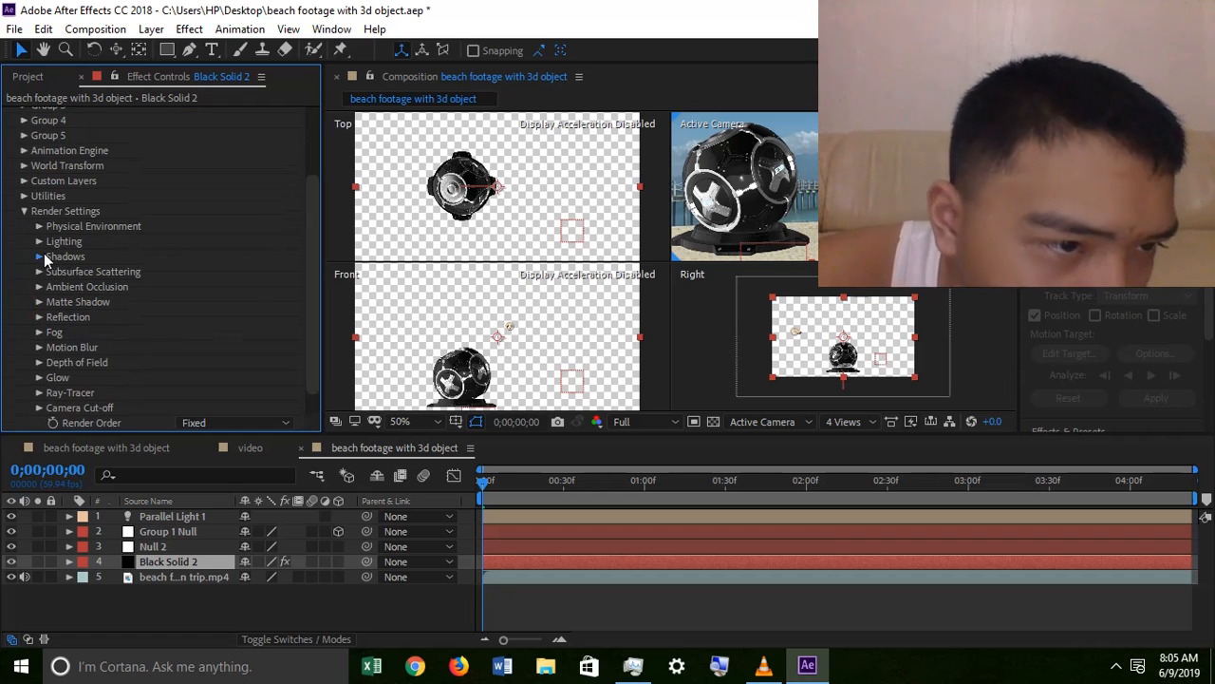
pyautogui.click(39, 256)
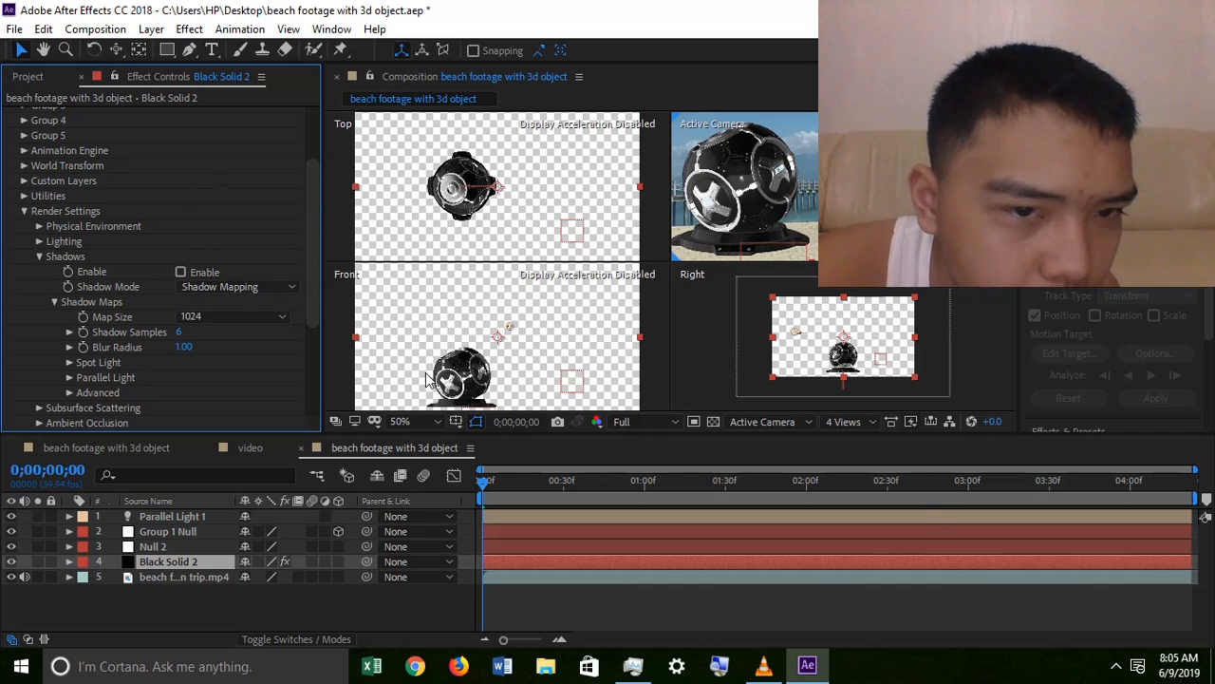
pyautogui.click(180, 272)
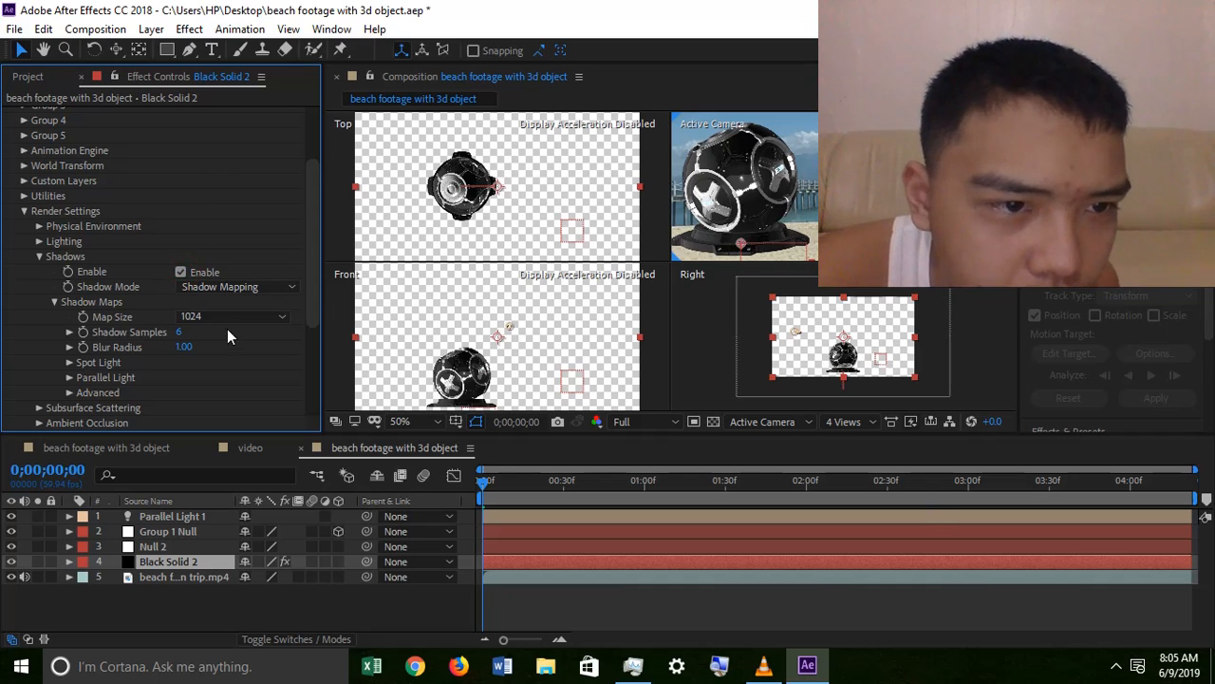
# Step: Set the Element shadow map size to 4096
pyautogui.click(223, 317)
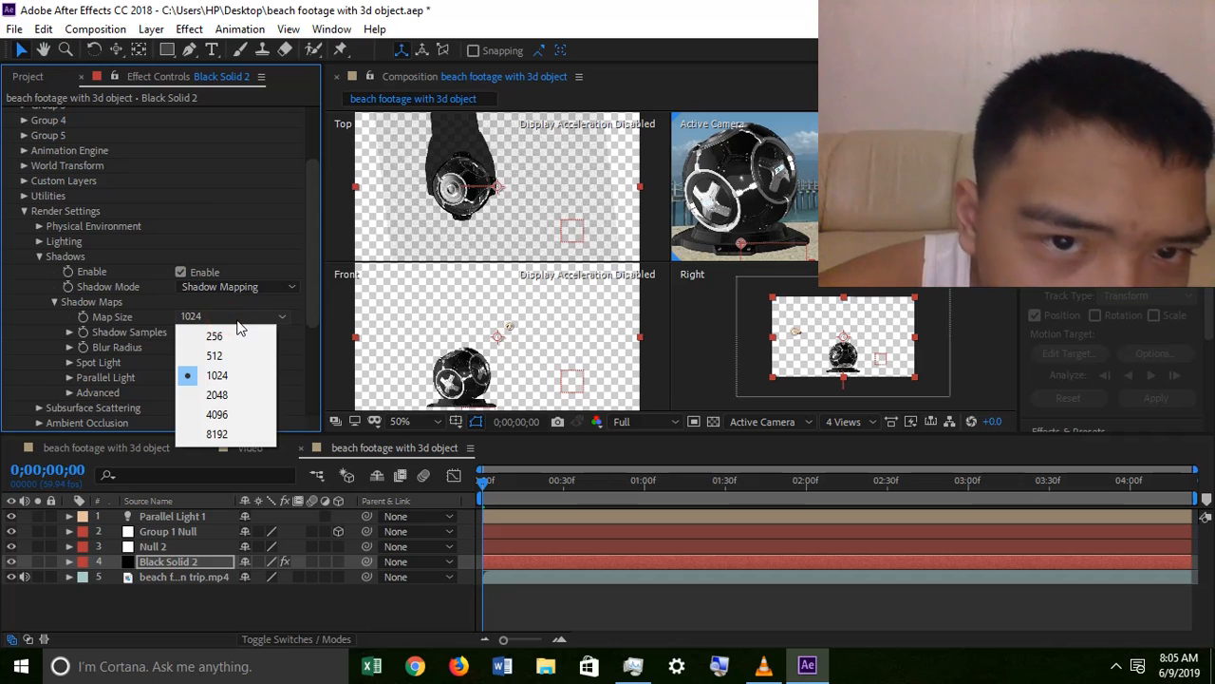
pyautogui.click(228, 410)
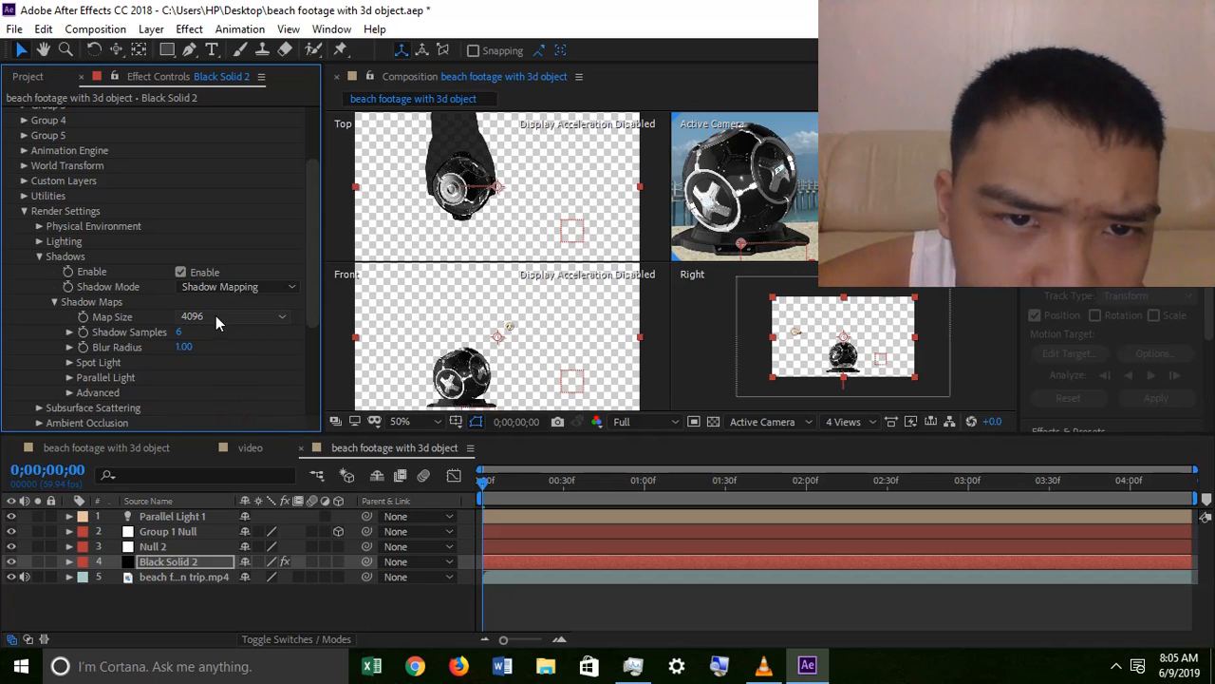
pyautogui.click(216, 315)
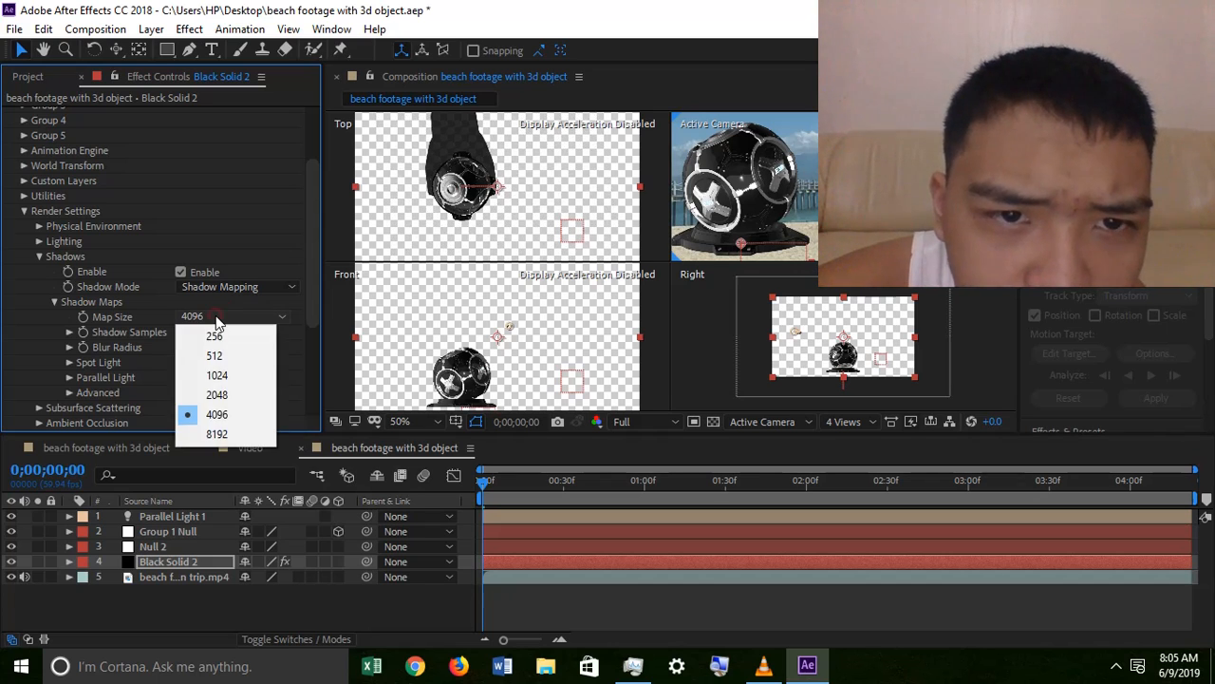
# Step: Return the viewer to a single Active Camera view and examine the trophy on the beach
pyautogui.click(835, 422)
pyautogui.click(842, 422)
pyautogui.click(841, 422)
pyautogui.click(845, 423)
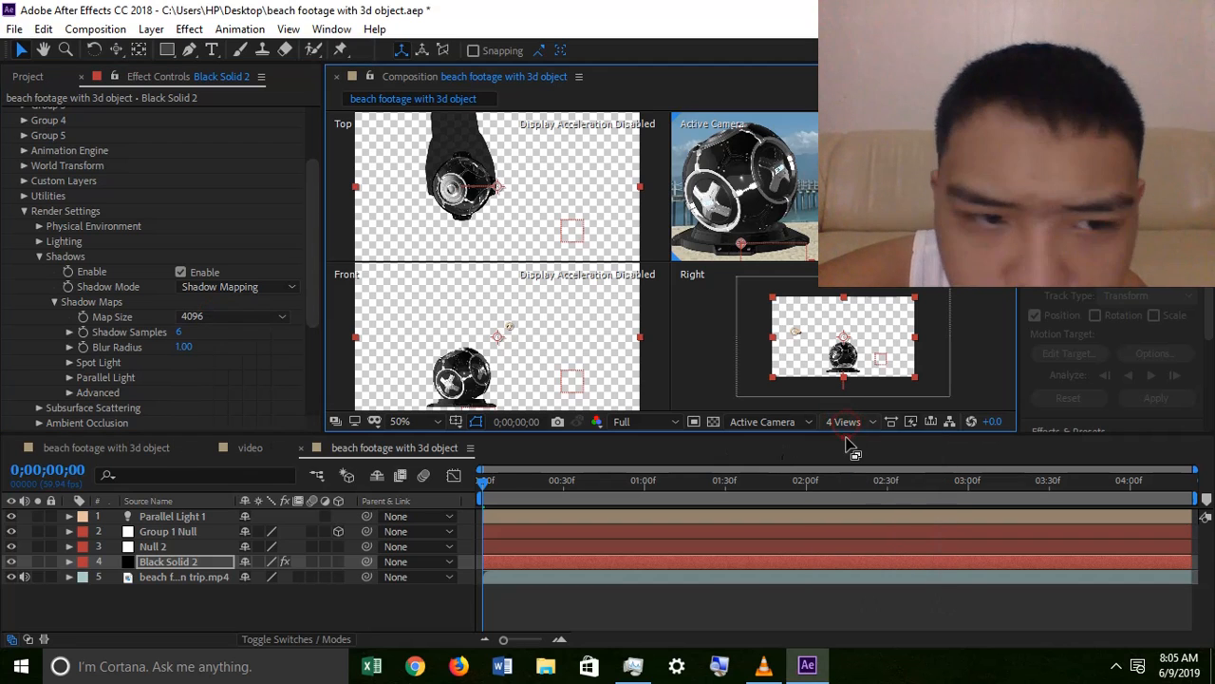
pyautogui.click(846, 440)
pyautogui.moveTo(676, 222); pyautogui.dragTo(659, 241)
# Step: Show the composition in 4 Views, move Parallel Light 1 to the right of the trophy in the Top view, and aim it at the trophy
pyautogui.click(841, 421)
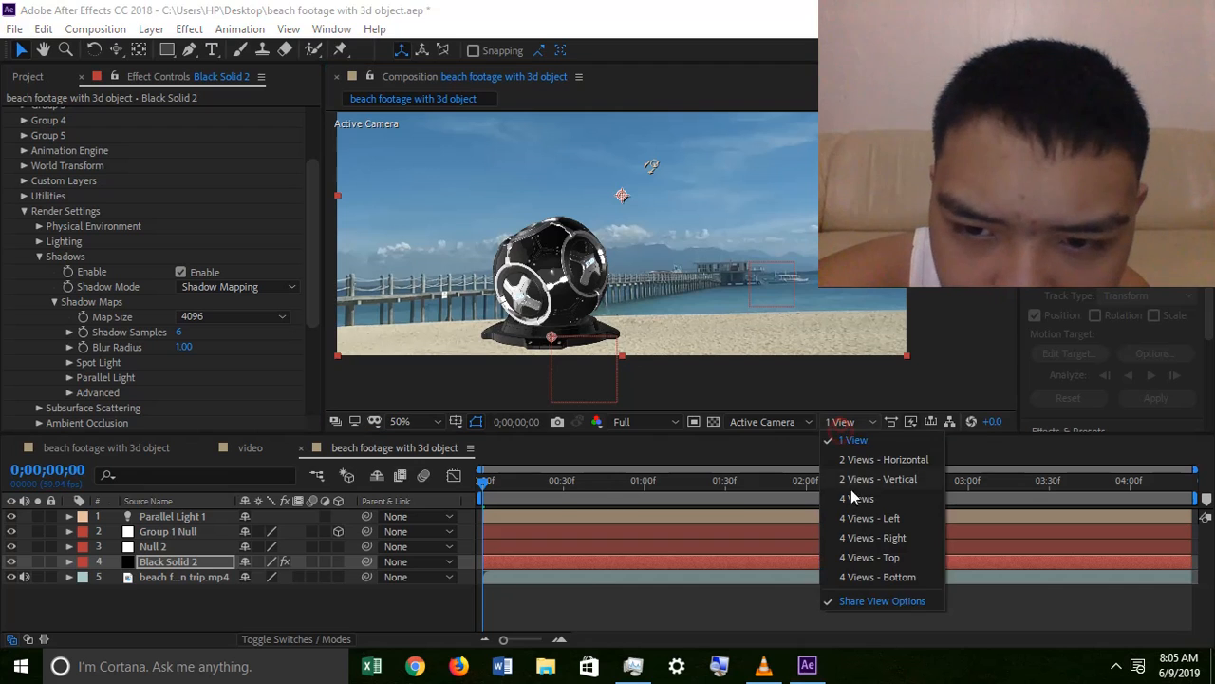
pyautogui.click(851, 494)
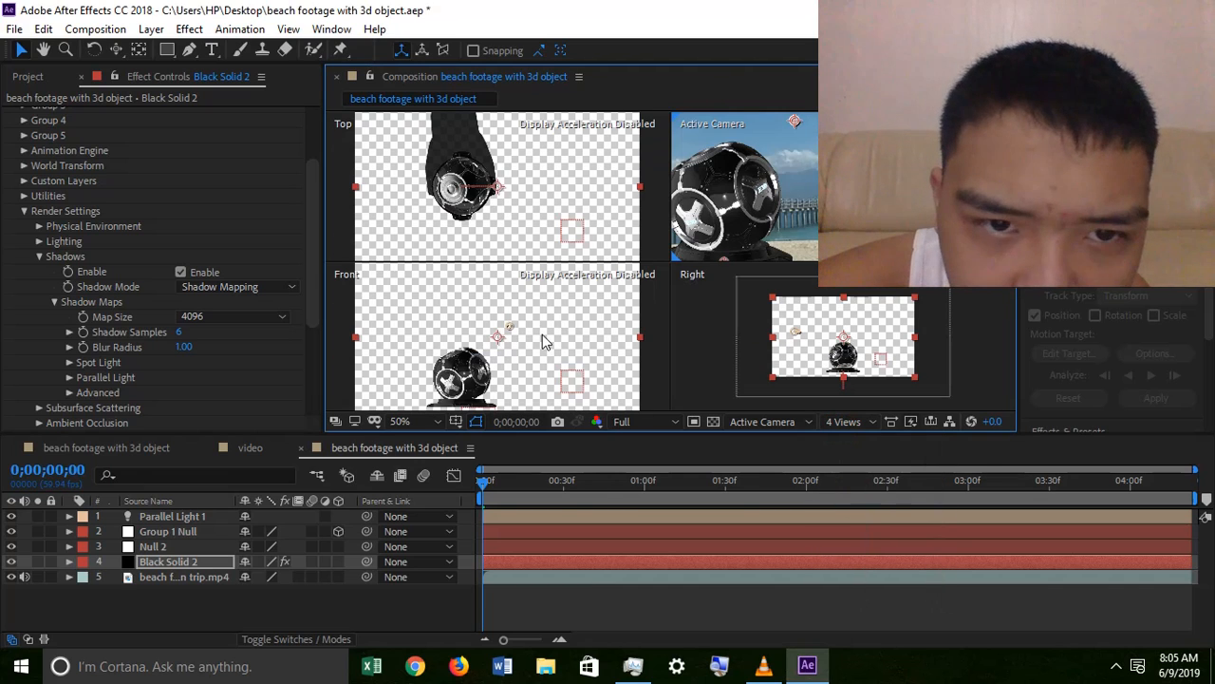
pyautogui.click(198, 517)
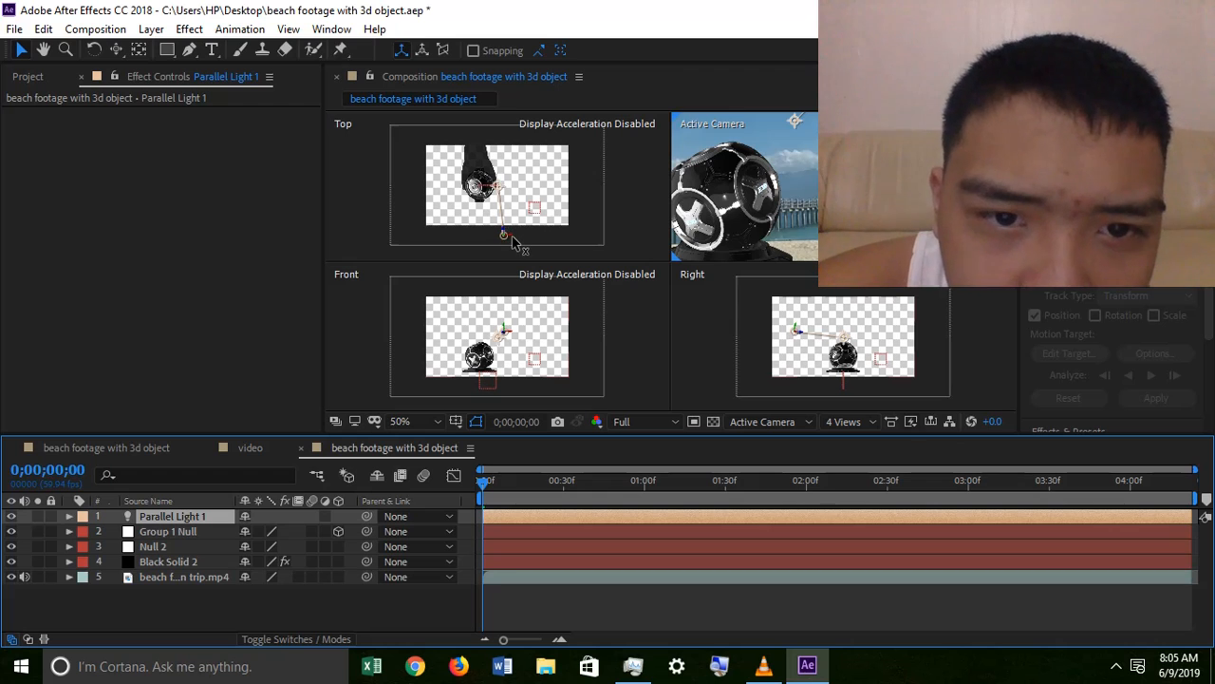
pyautogui.moveTo(517, 237); pyautogui.dragTo(529, 142)
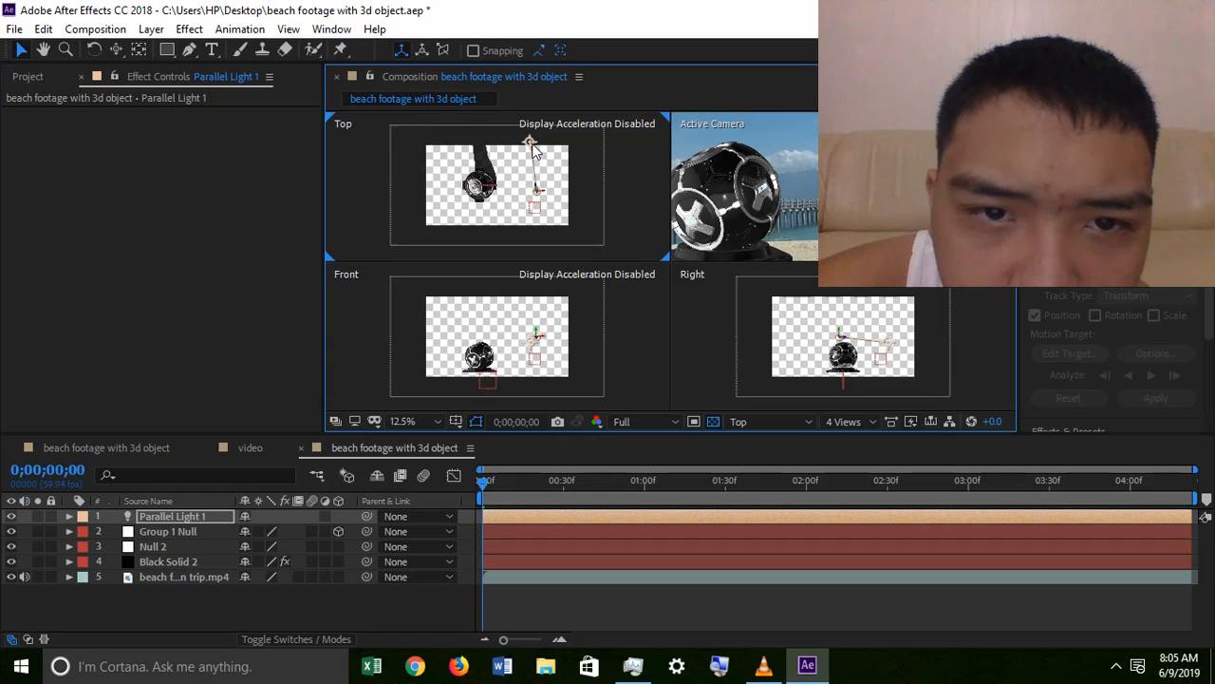
pyautogui.moveTo(482, 177)
pyautogui.mouseDown()
pyautogui.moveTo(497, 195)
pyautogui.moveTo(479, 184)
pyautogui.mouseUp()
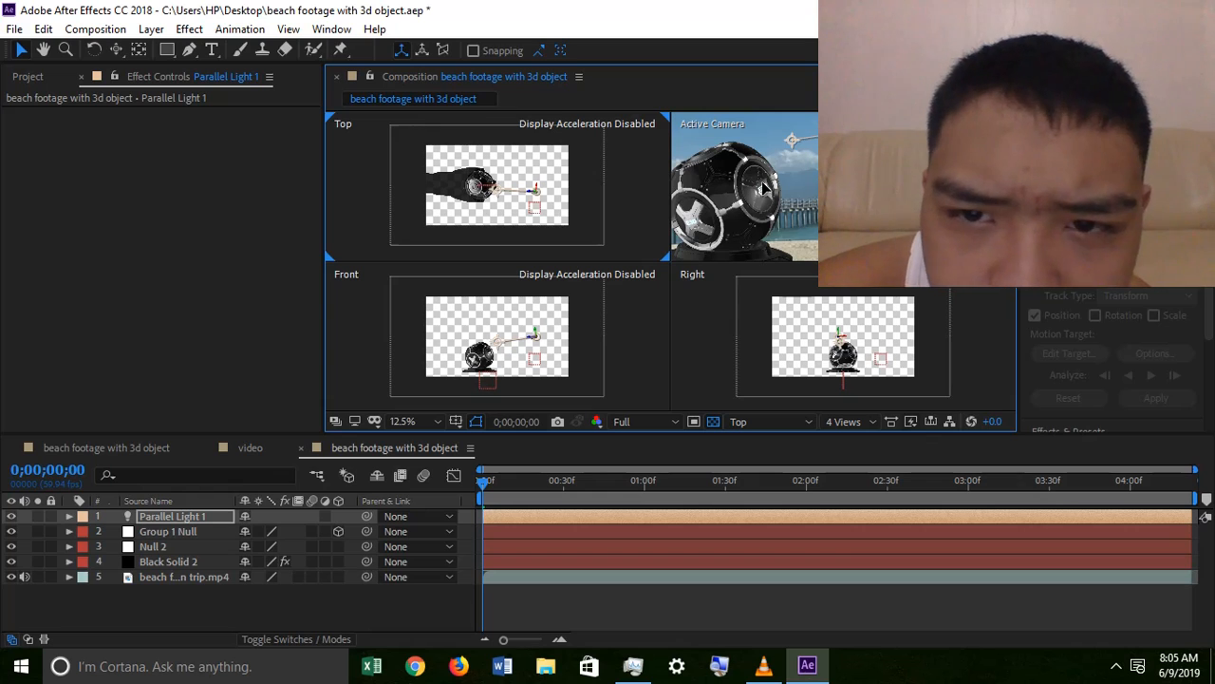
# Step: Fine-tune the parallel light's point of interest in the Top view, and raise the light high above the trophy in the Front view
pyautogui.scroll(-3, 764, 190)
pyautogui.scroll(1, 764, 189)
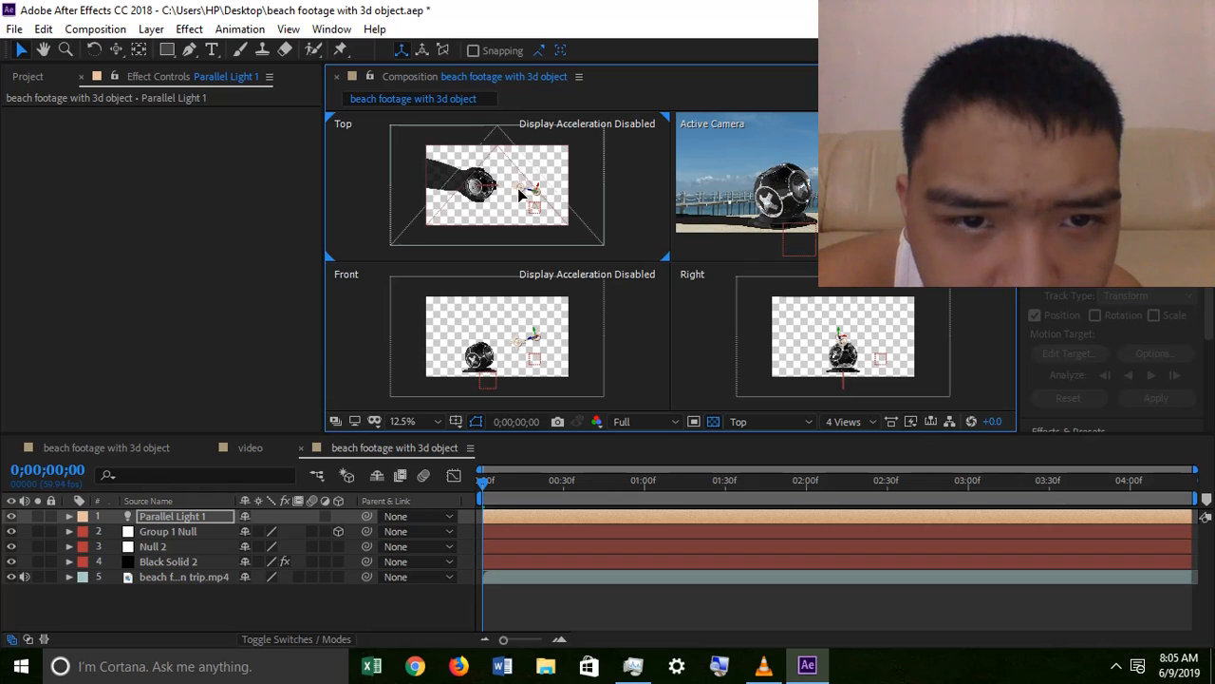
pyautogui.moveTo(514, 190); pyautogui.dragTo(509, 190)
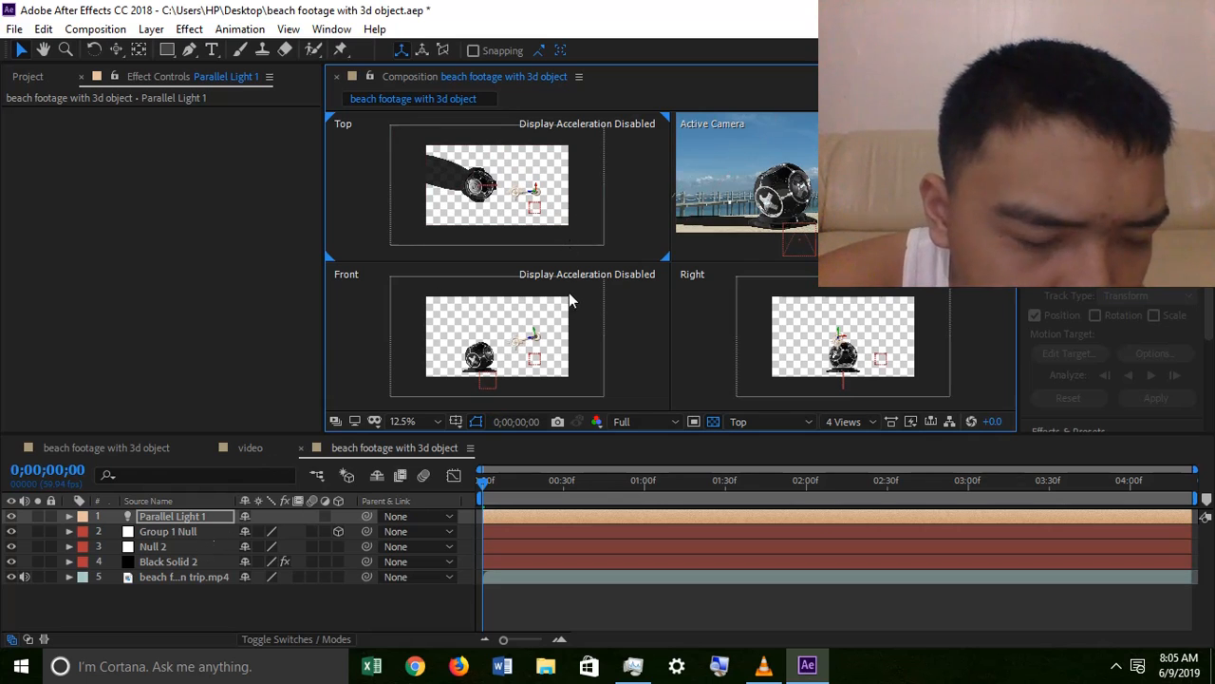
pyautogui.moveTo(535, 323); pyautogui.dragTo(523, 316)
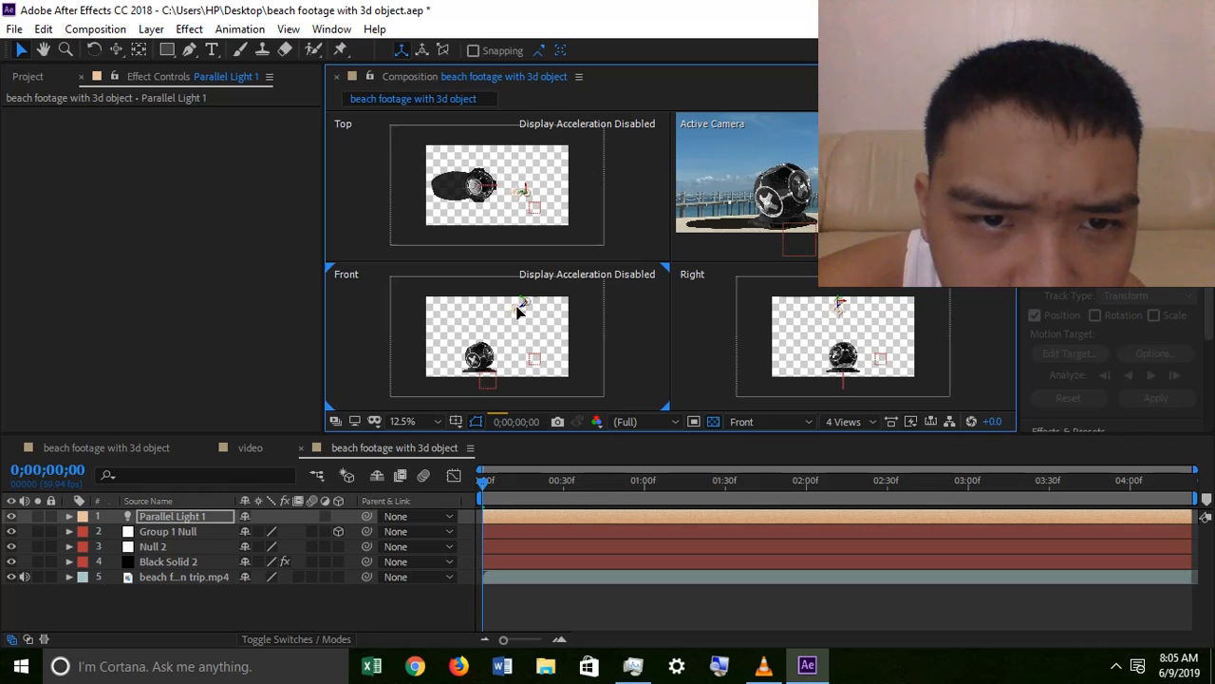
pyautogui.moveTo(518, 311); pyautogui.dragTo(512, 309)
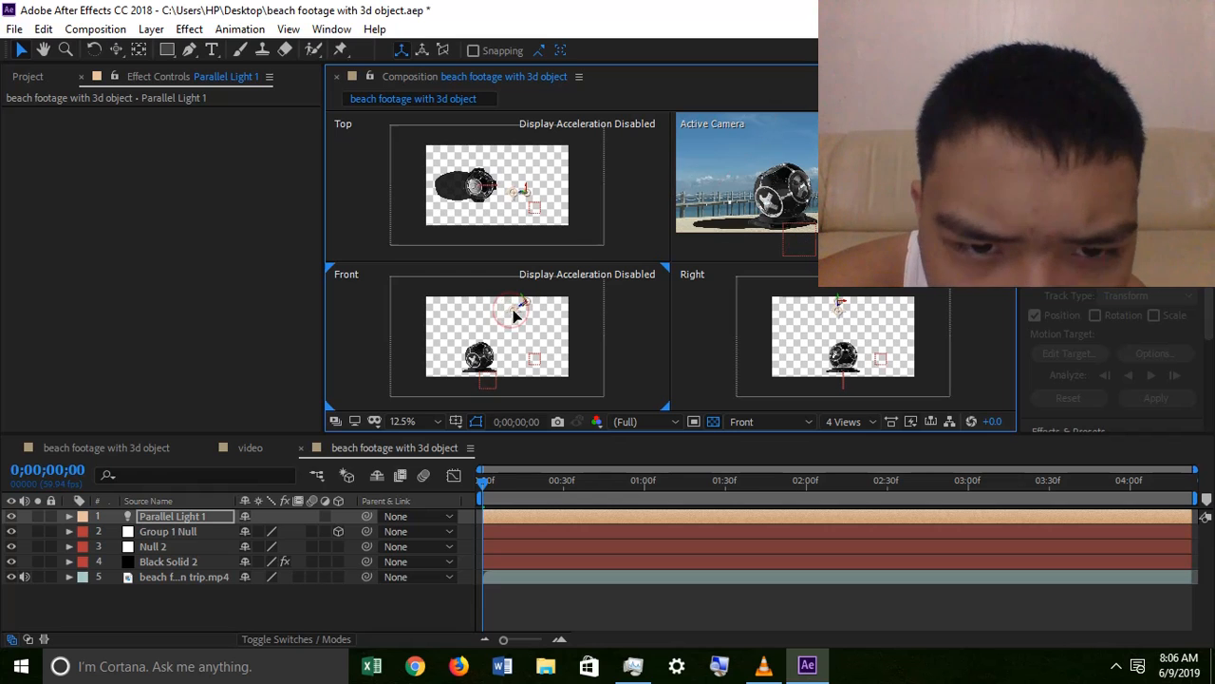
# Step: Return to a single Active Camera view and examine the trophy and its shadow up close
pyautogui.click(848, 420)
pyautogui.click(854, 441)
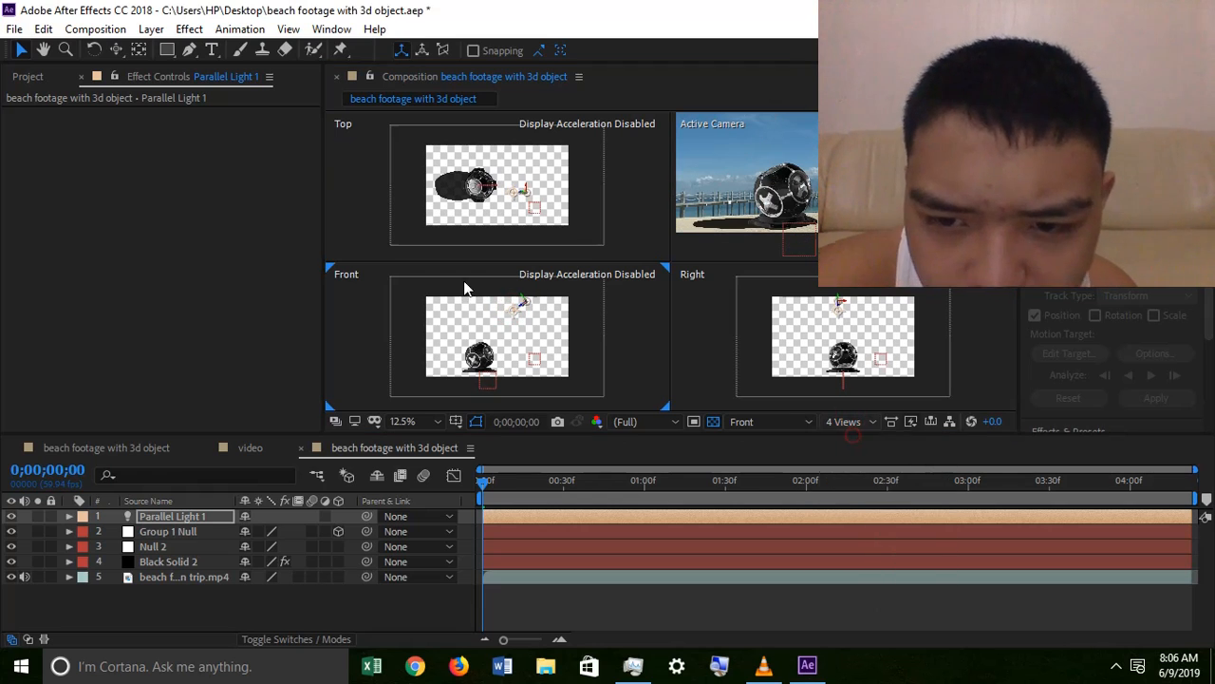
pyautogui.scroll(4, 686, 283)
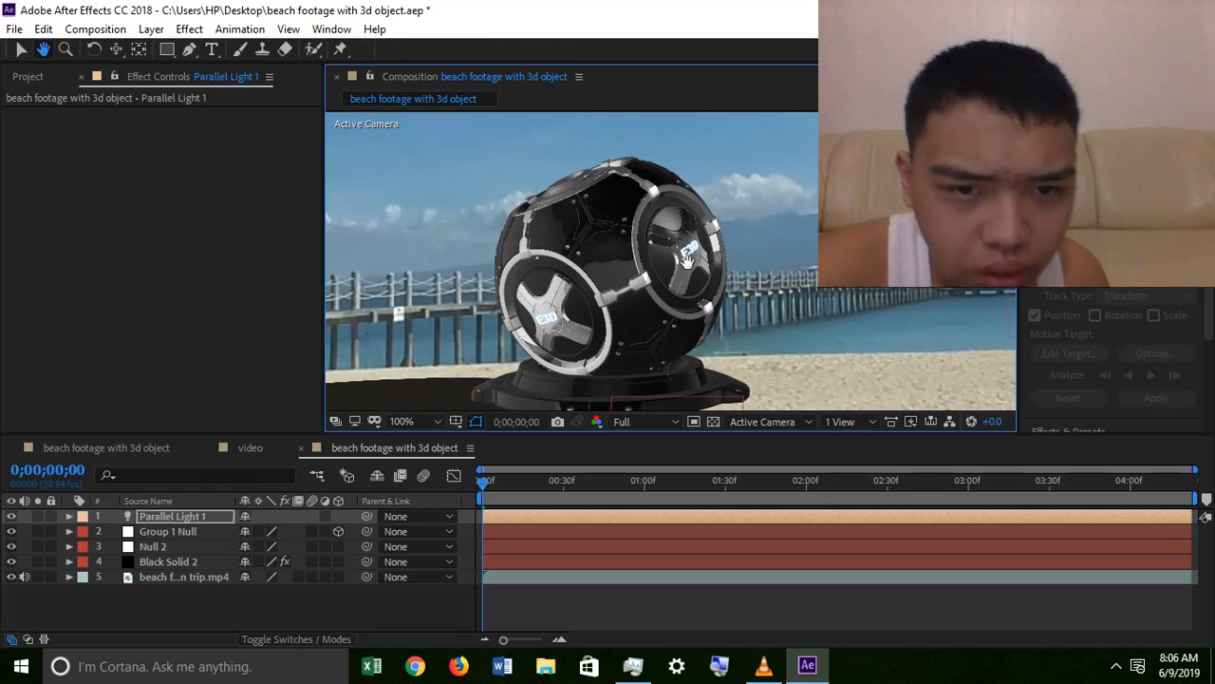
pyautogui.scroll(-1, 575, 271)
pyautogui.scroll(1, 585, 299)
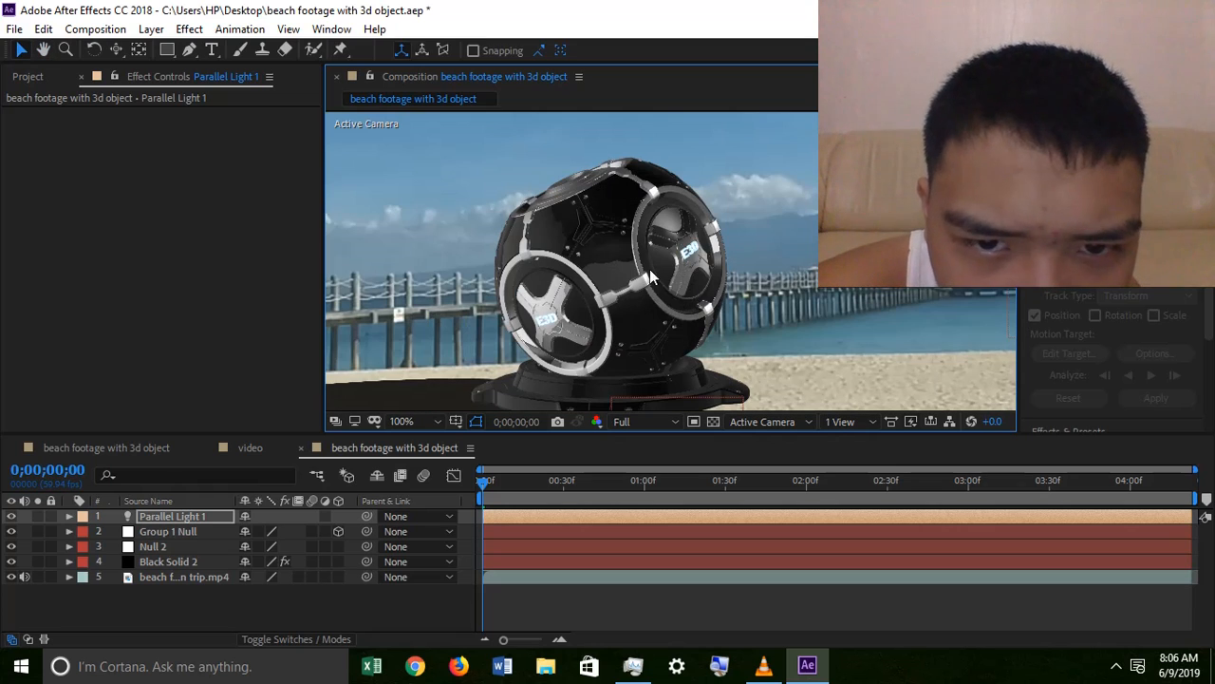
# Step: Hide the Black Solid 2 layer and add the current frame of the clean beach footage to the render queue as a still image
pyautogui.click(200, 560)
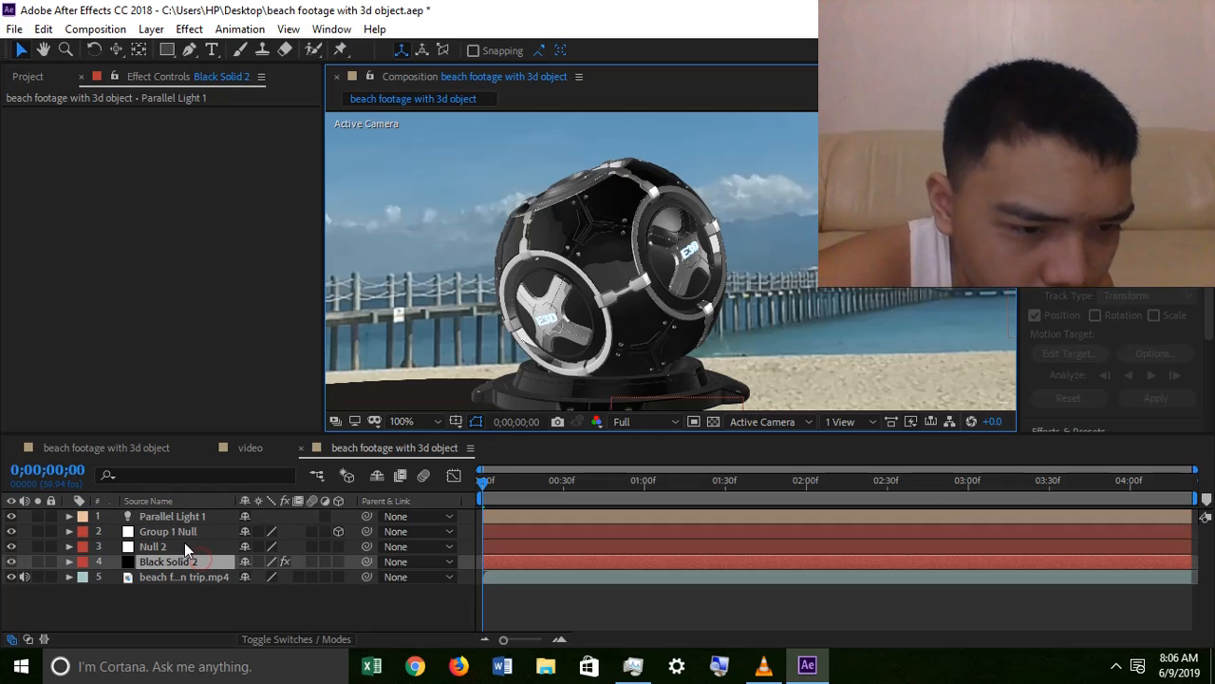
pyautogui.click(11, 561)
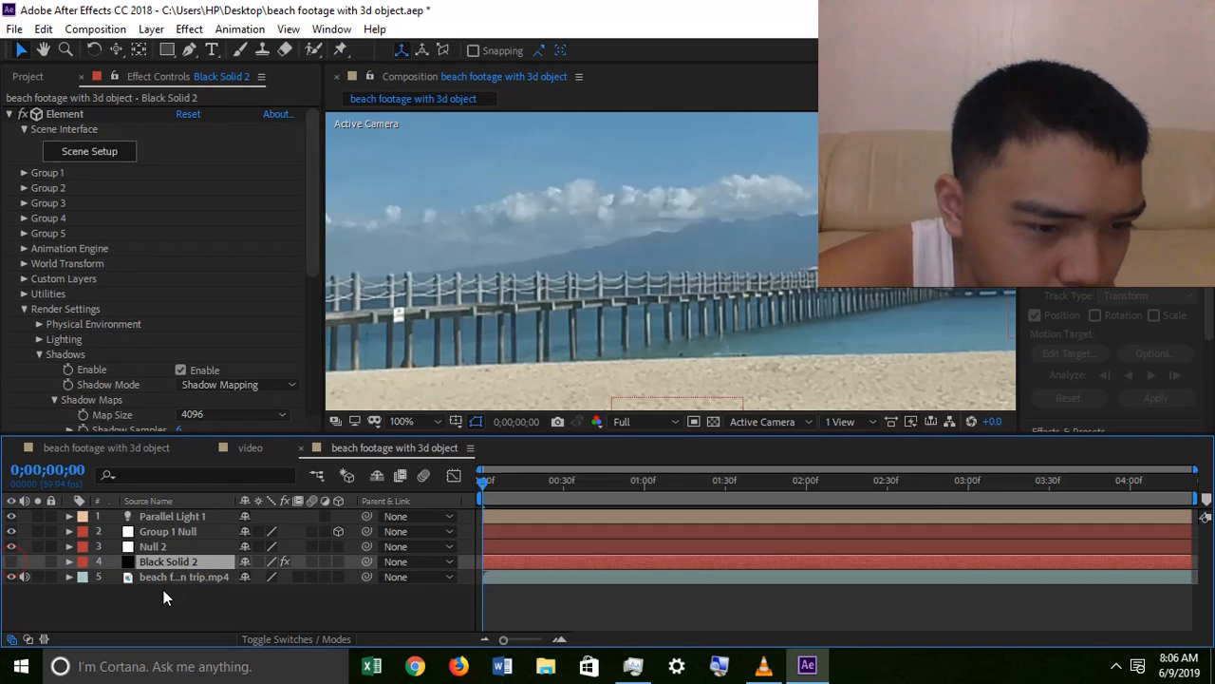
pyautogui.click(415, 419)
pyautogui.click(450, 124)
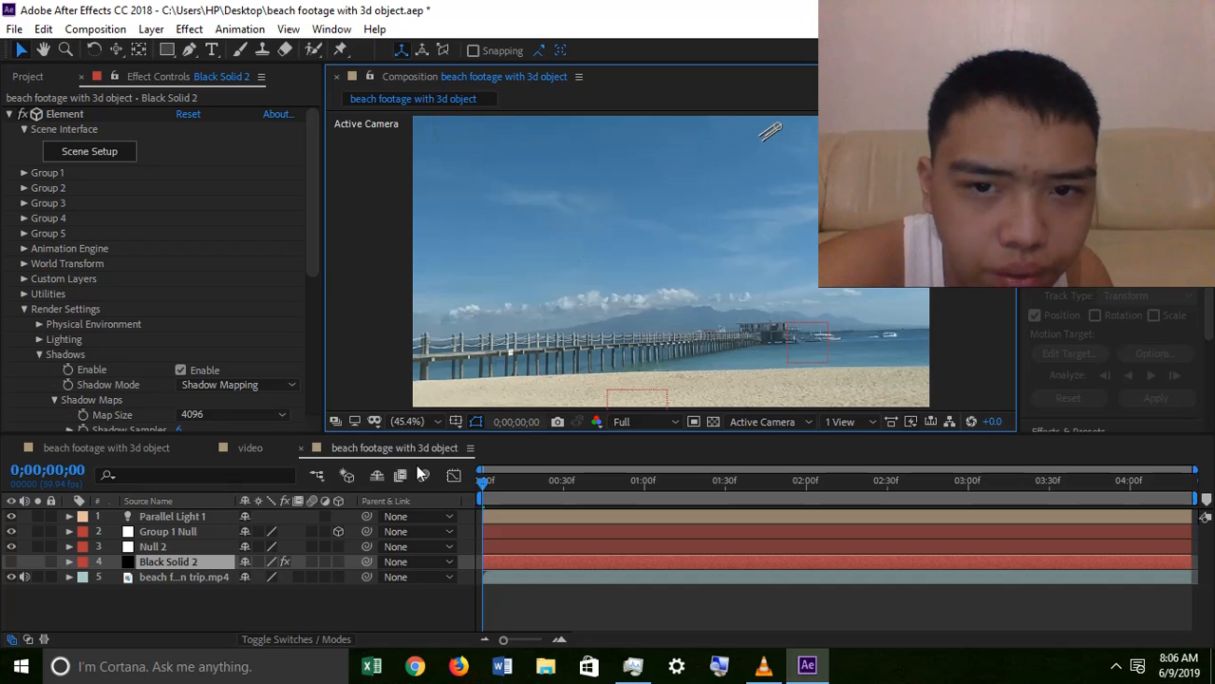
pyautogui.click(95, 30)
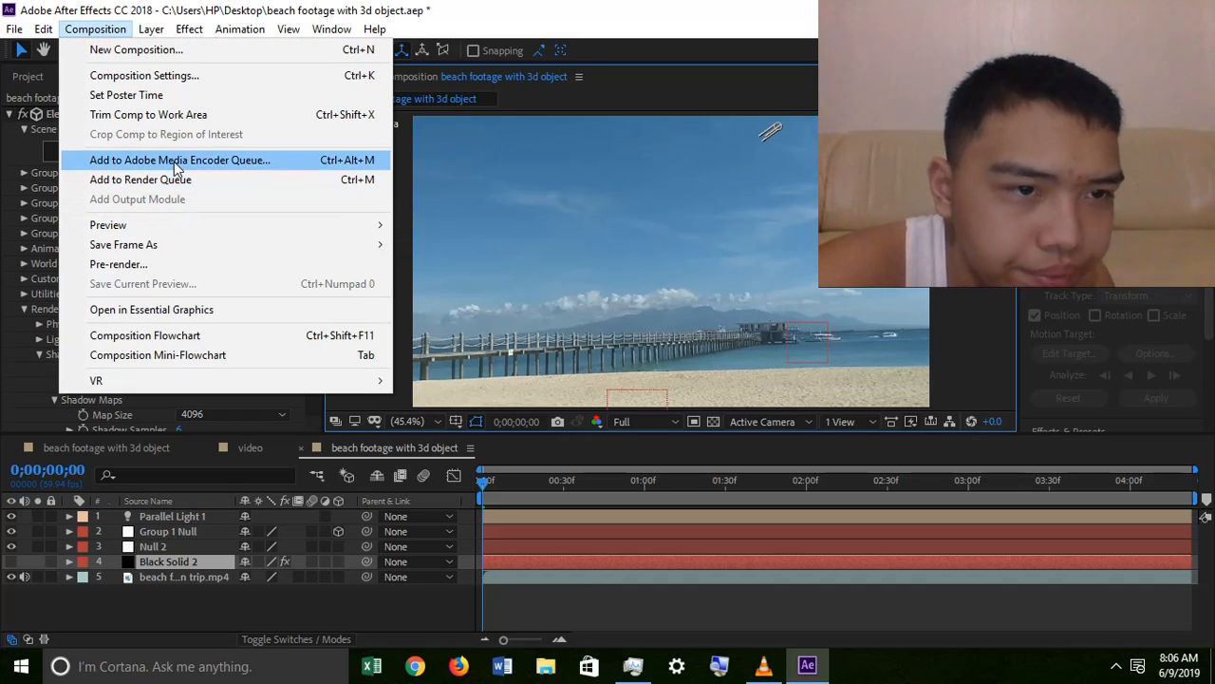
pyautogui.moveTo(150, 245)
pyautogui.click(423, 246)
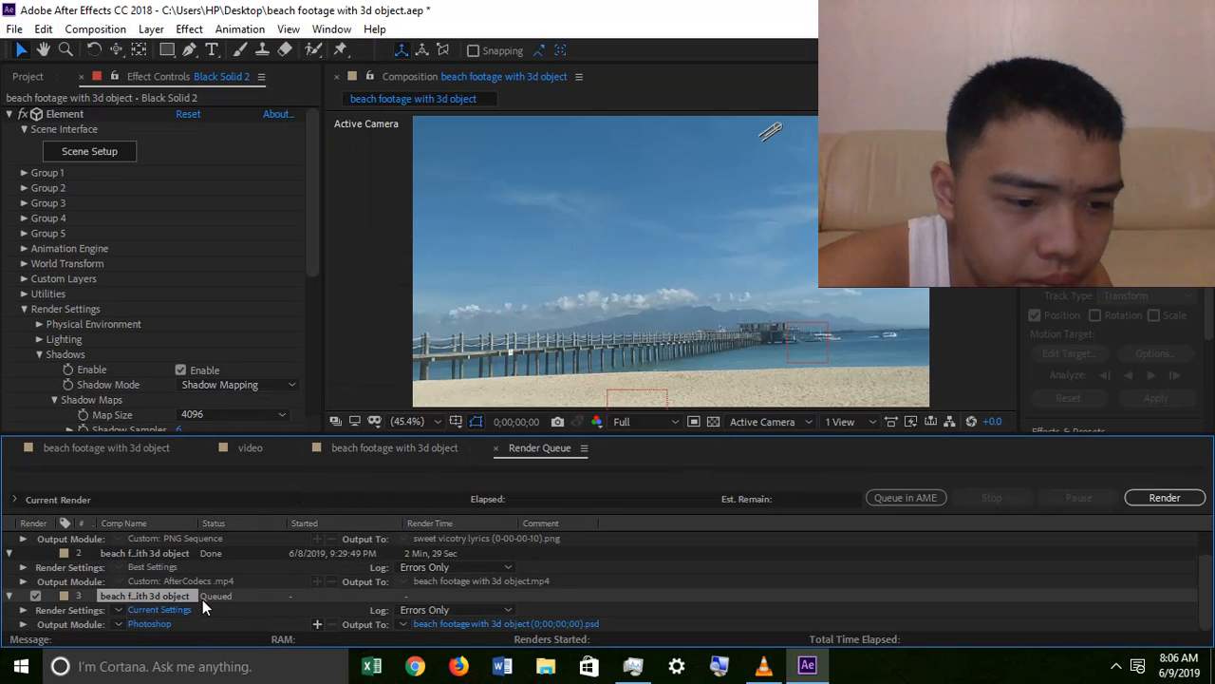
# Step: Set the queued frame's output module format to PNG Sequence
pyautogui.click(150, 621)
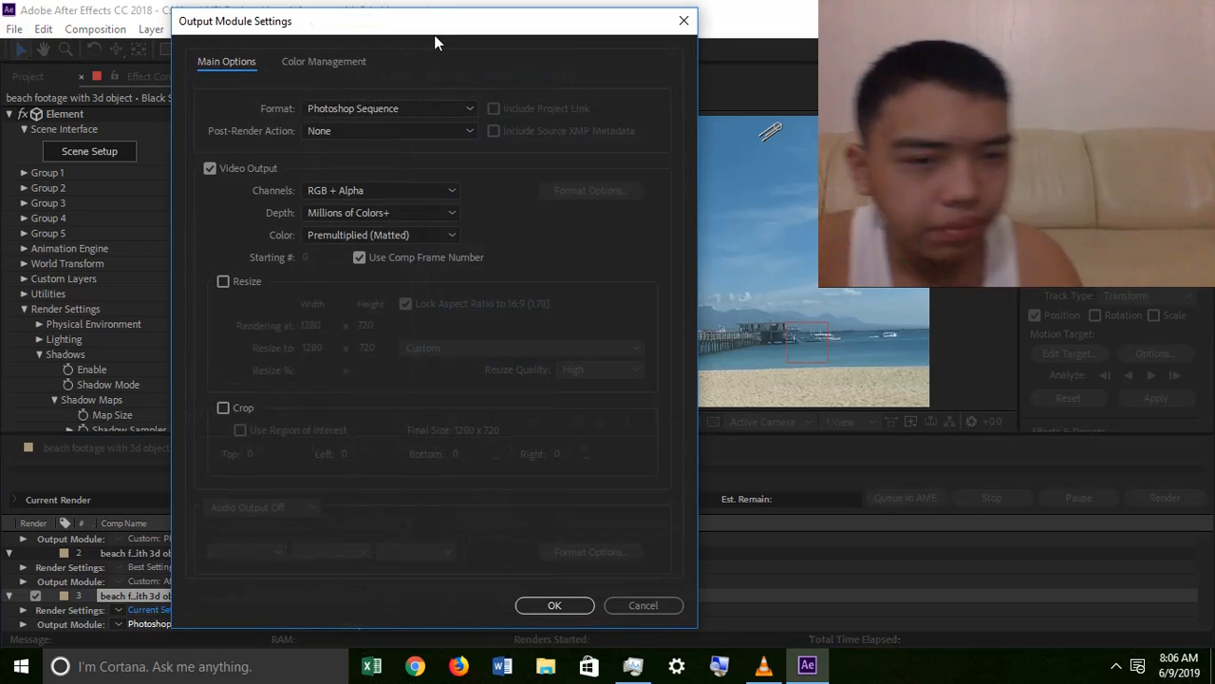
pyautogui.click(417, 110)
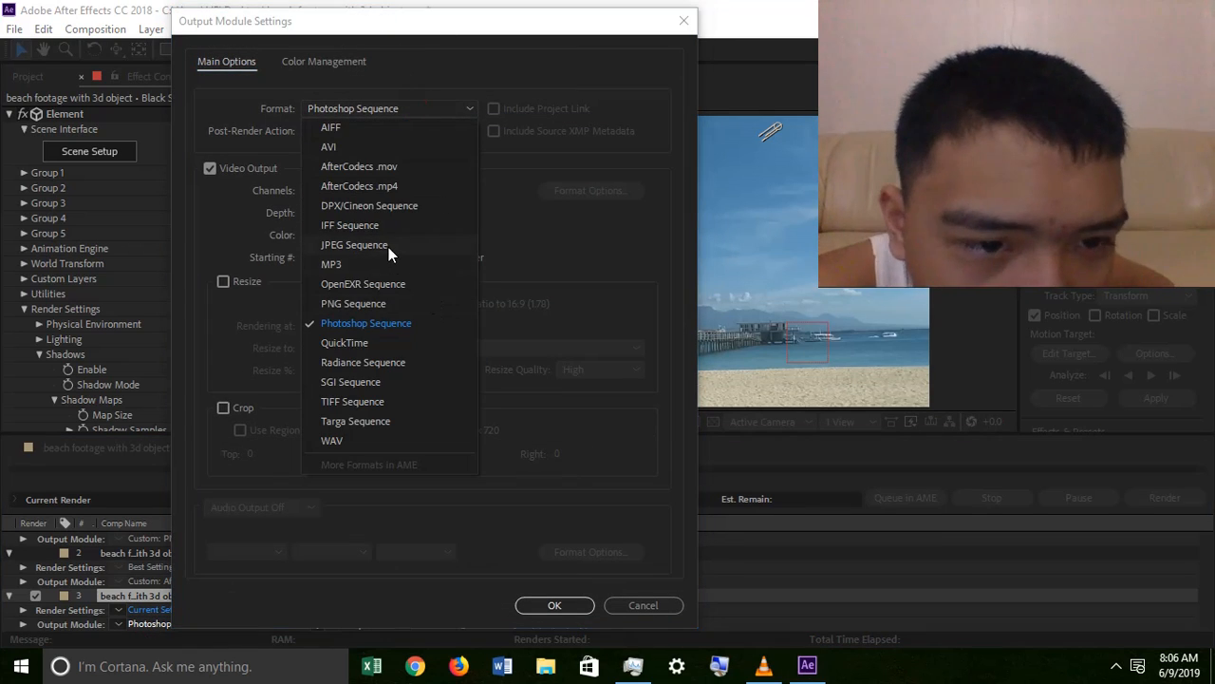
pyautogui.click(383, 302)
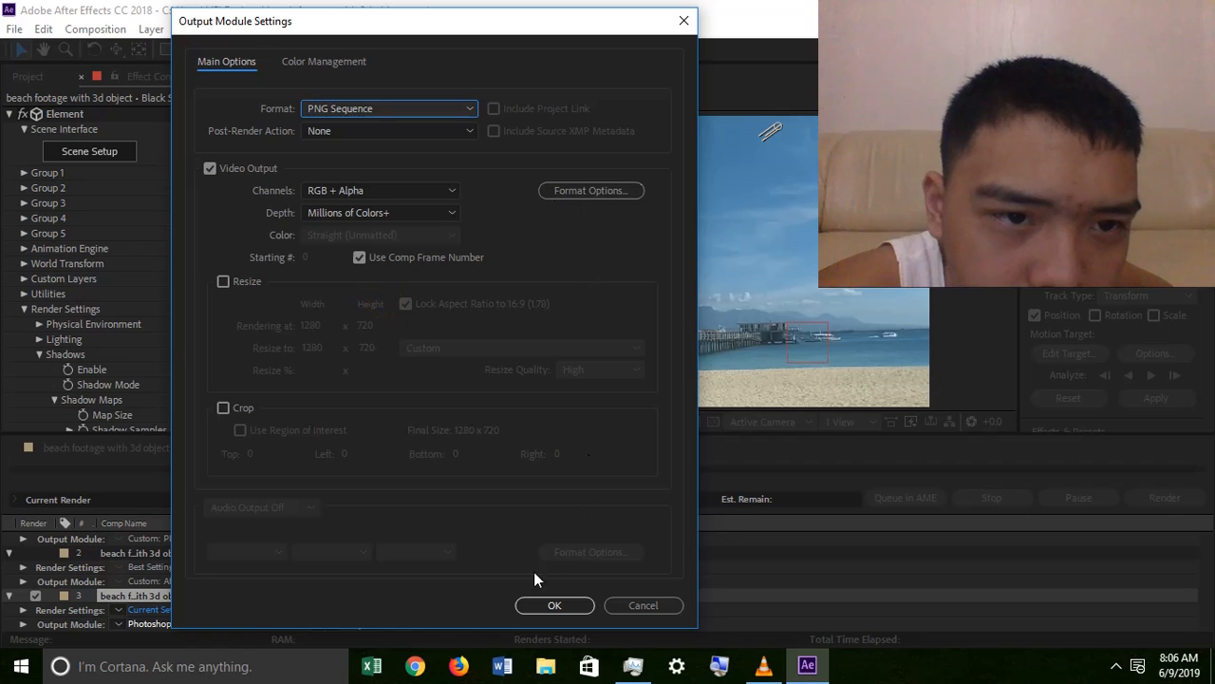
pyautogui.click(371, 109)
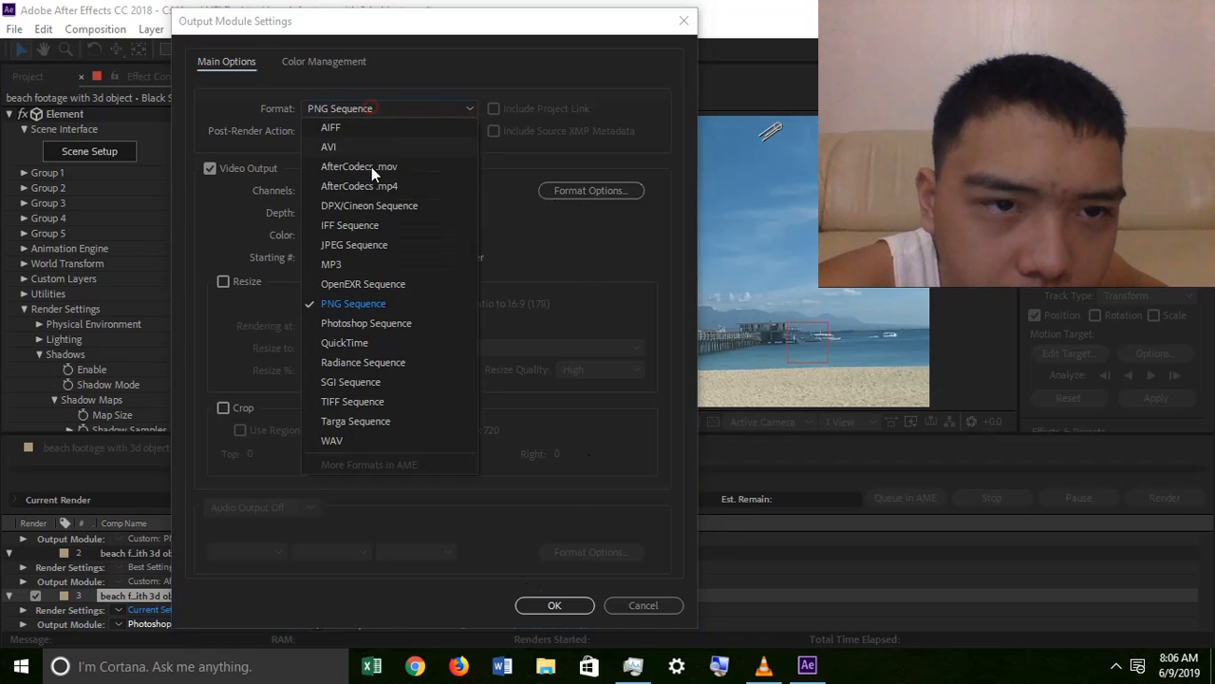
pyautogui.click(380, 244)
pyautogui.click(411, 108)
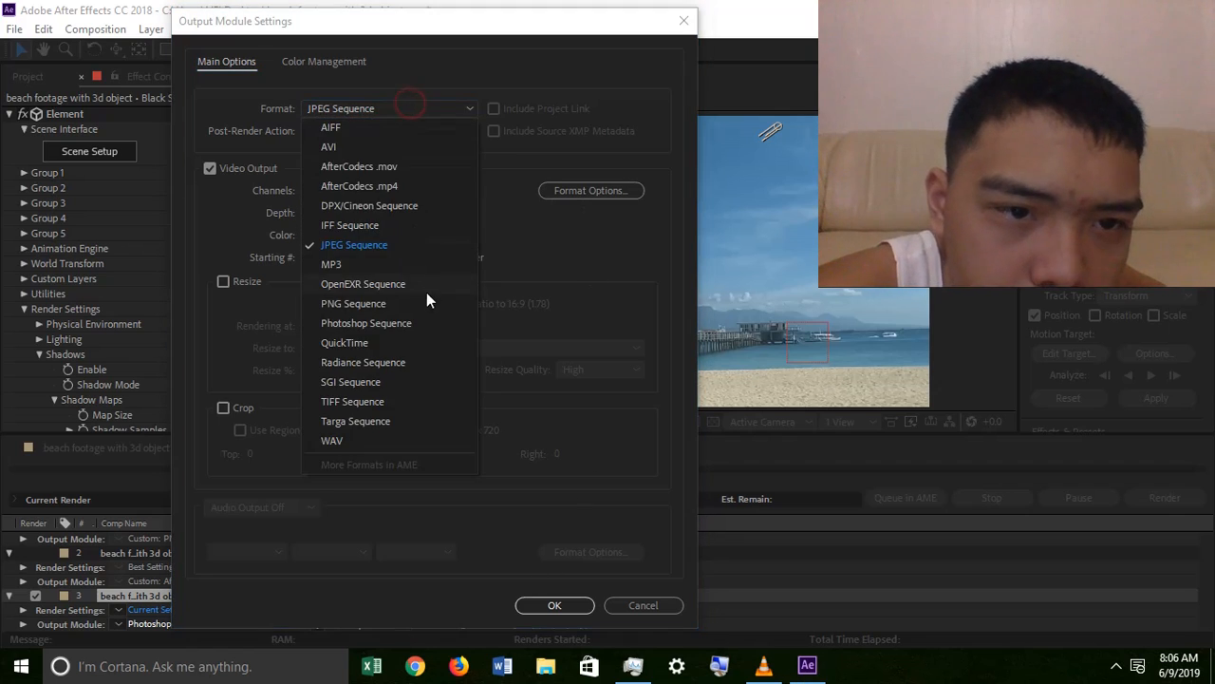
pyautogui.click(427, 291)
pyautogui.click(391, 111)
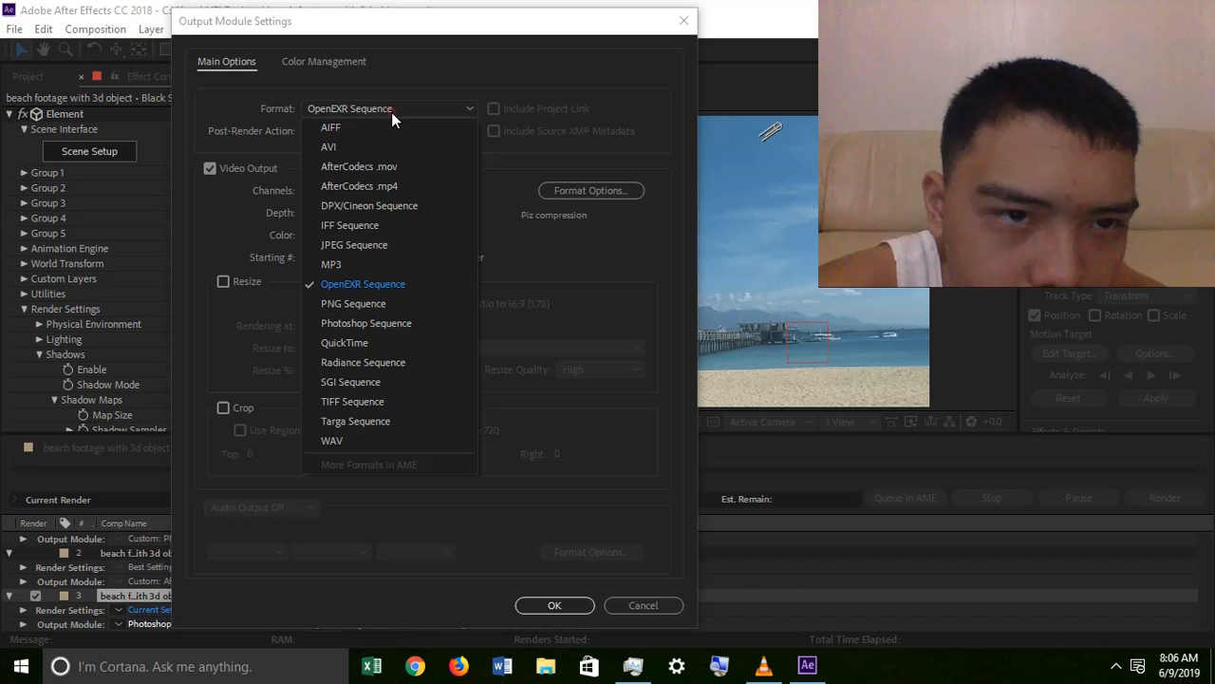
pyautogui.click(393, 302)
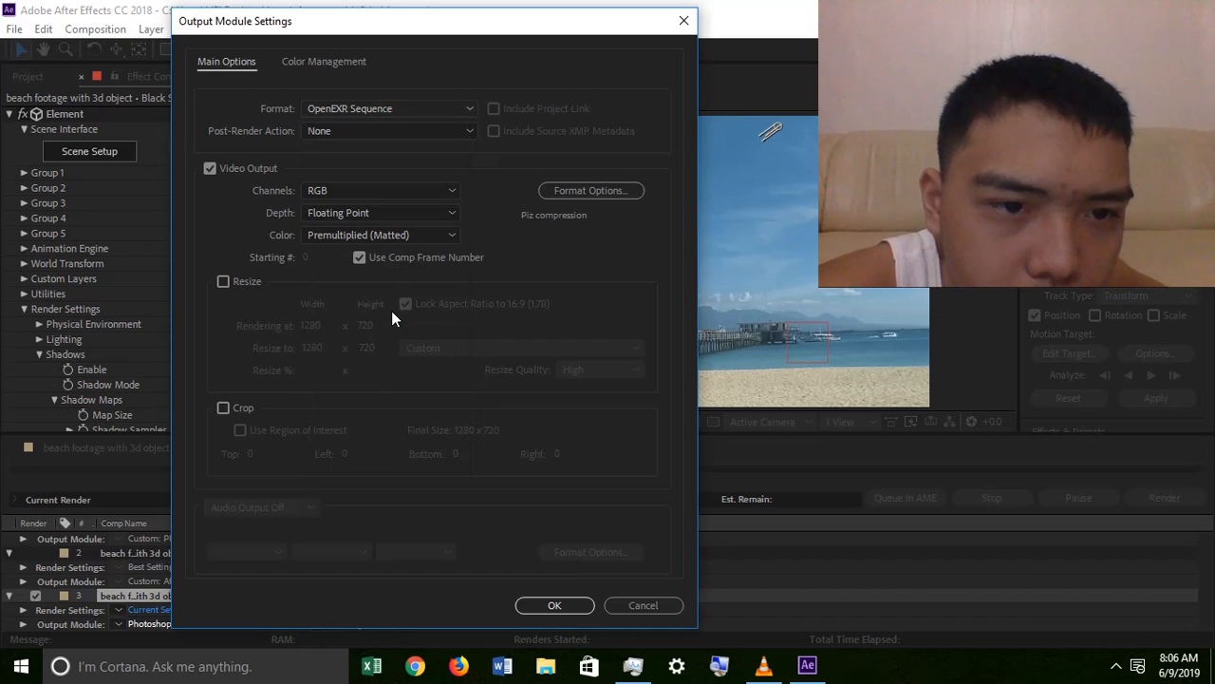
pyautogui.click(547, 605)
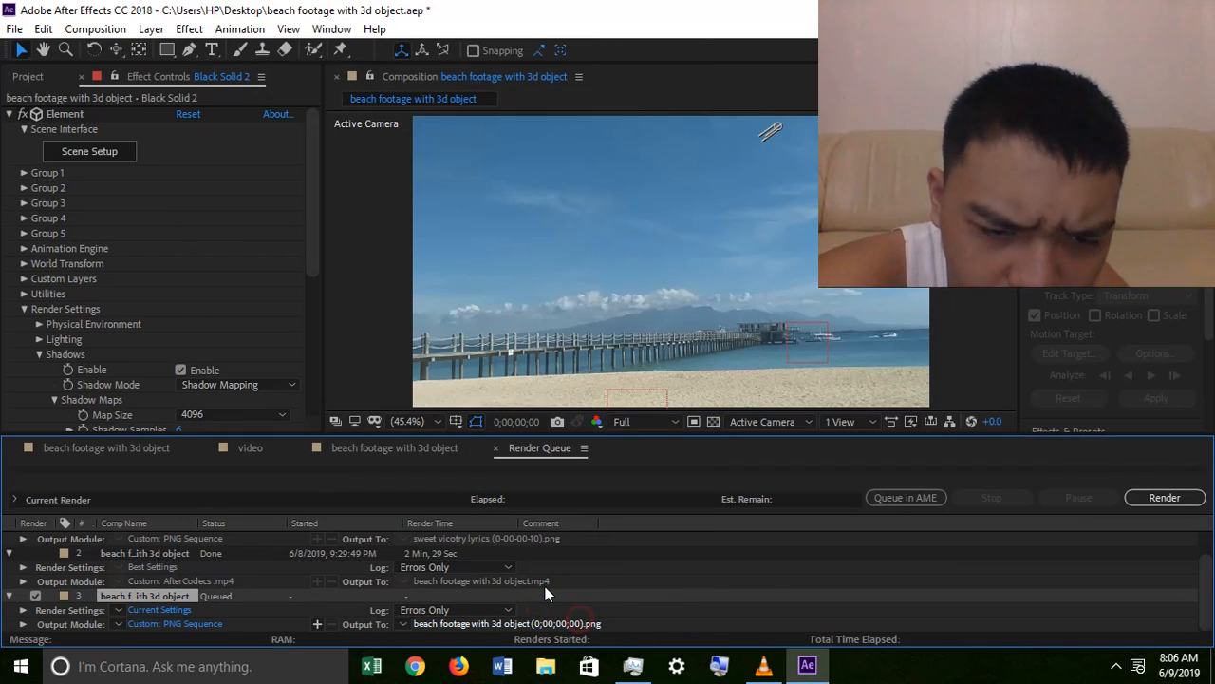
# Step: Set the output to "beach footage with 3d object.png" on the Desktop and render the frame
pyautogui.click(546, 622)
pyautogui.click(73, 215)
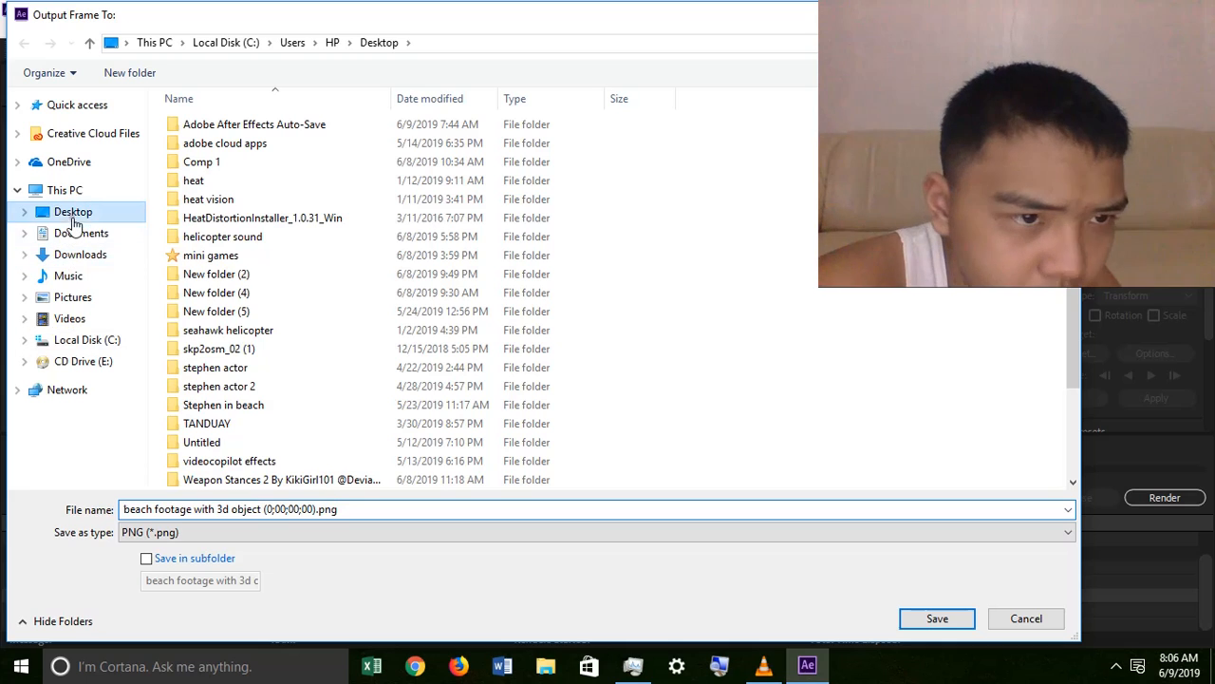
pyautogui.click(309, 509)
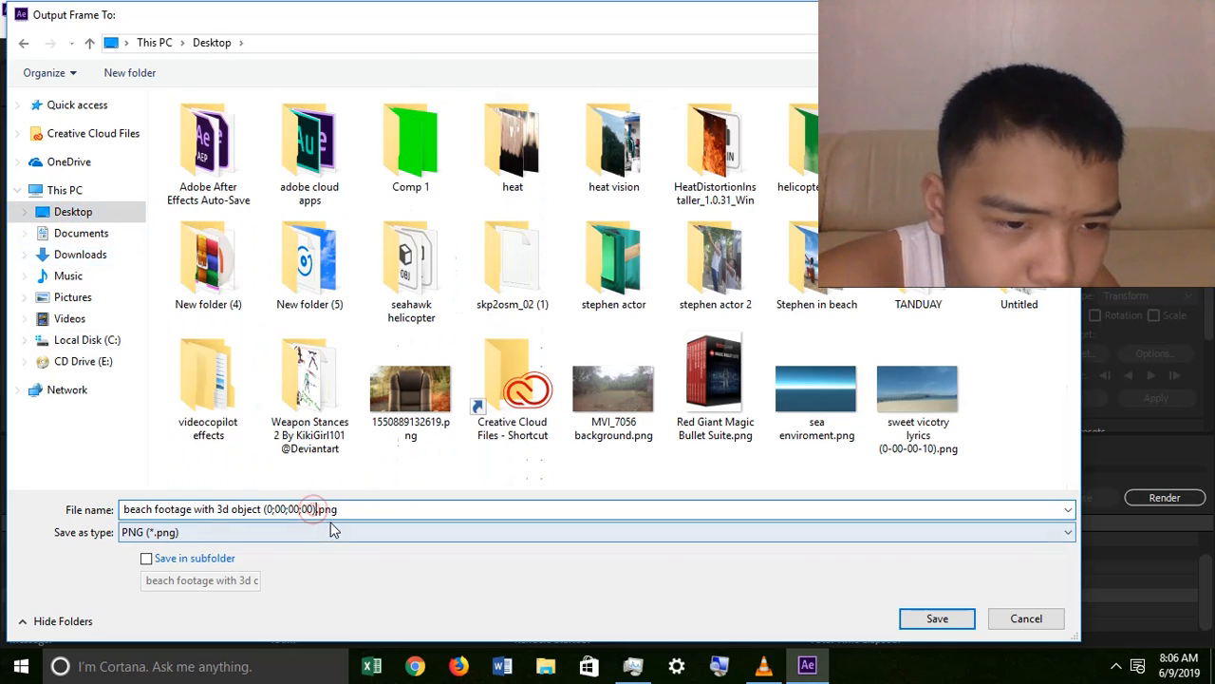
pyautogui.press('BackSpace')
pyautogui.press('BackSpace')
pyautogui.press('BackSpace')
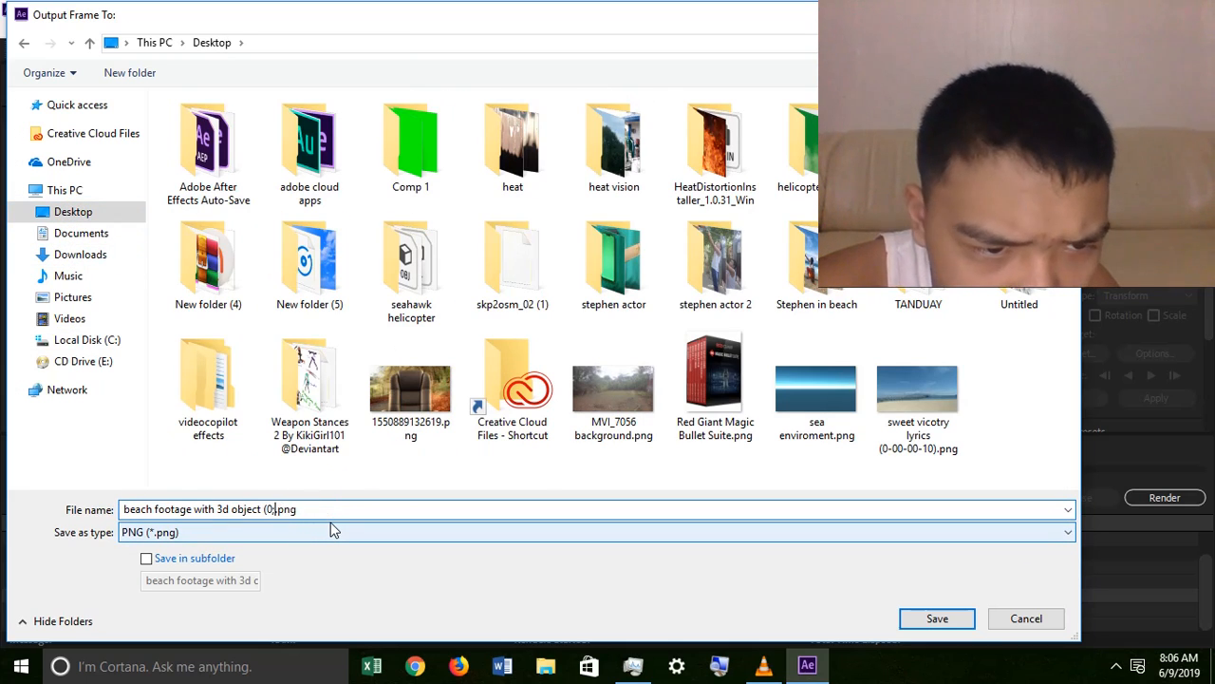
pyautogui.press('BackSpace')
pyautogui.press('BackSpace')
pyautogui.press('BackSpace')
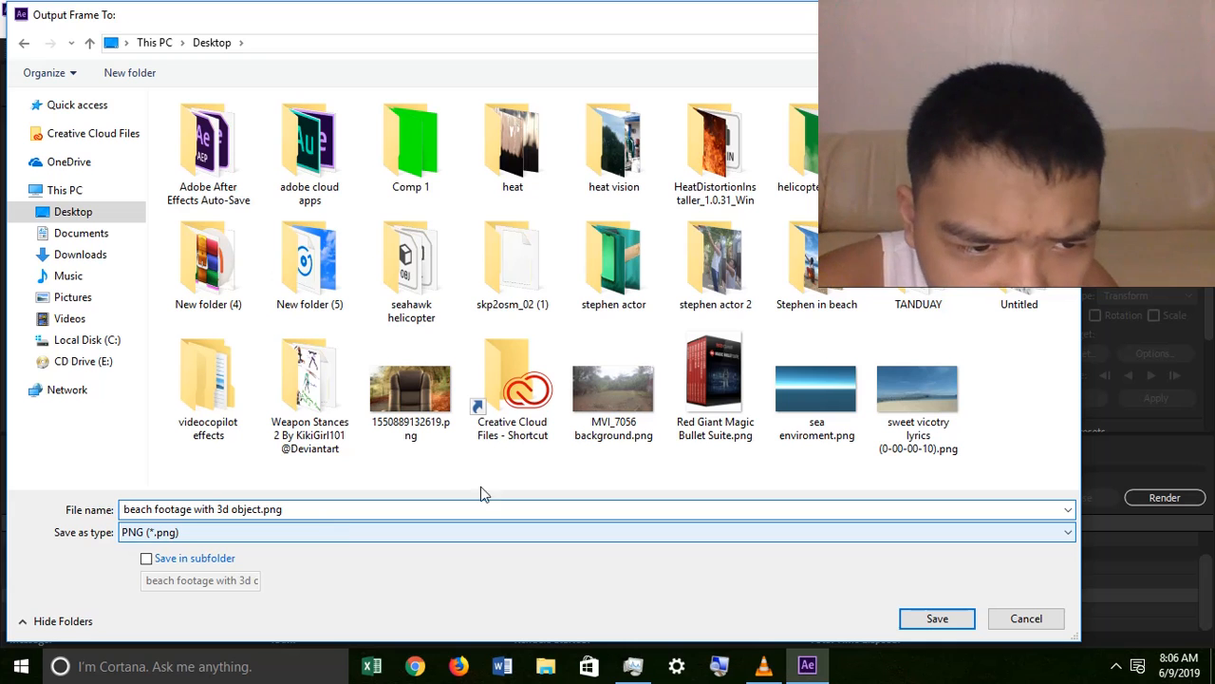
pyautogui.click(957, 619)
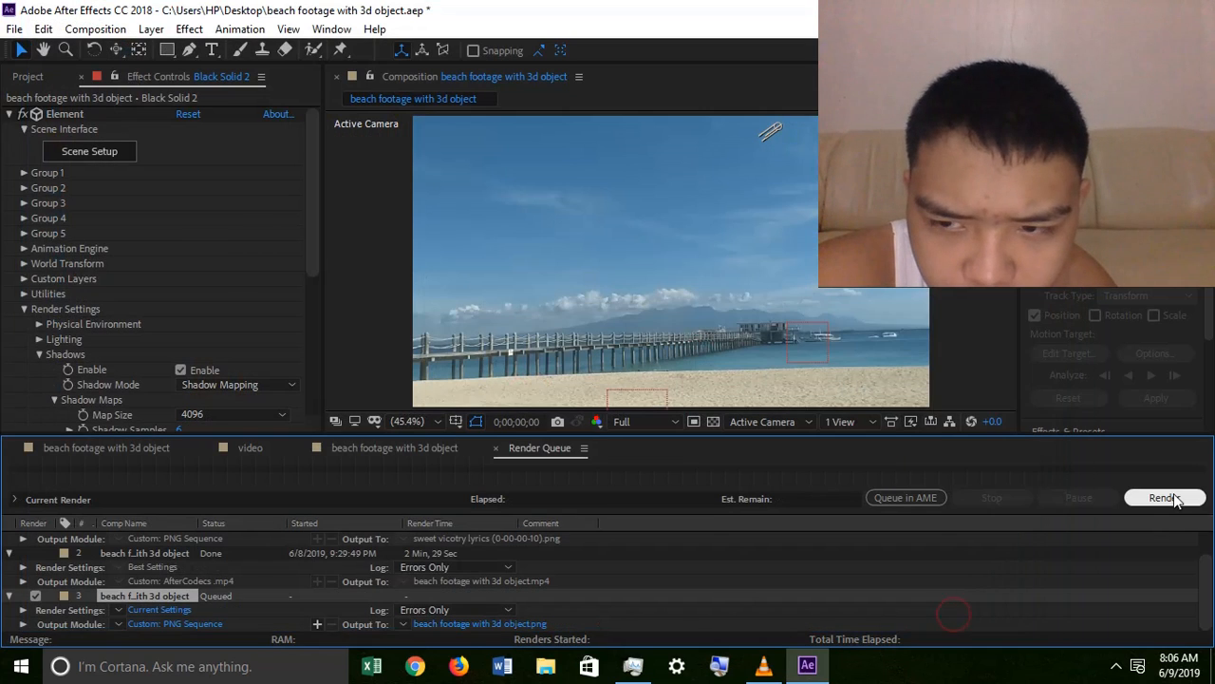
pyautogui.click(1174, 500)
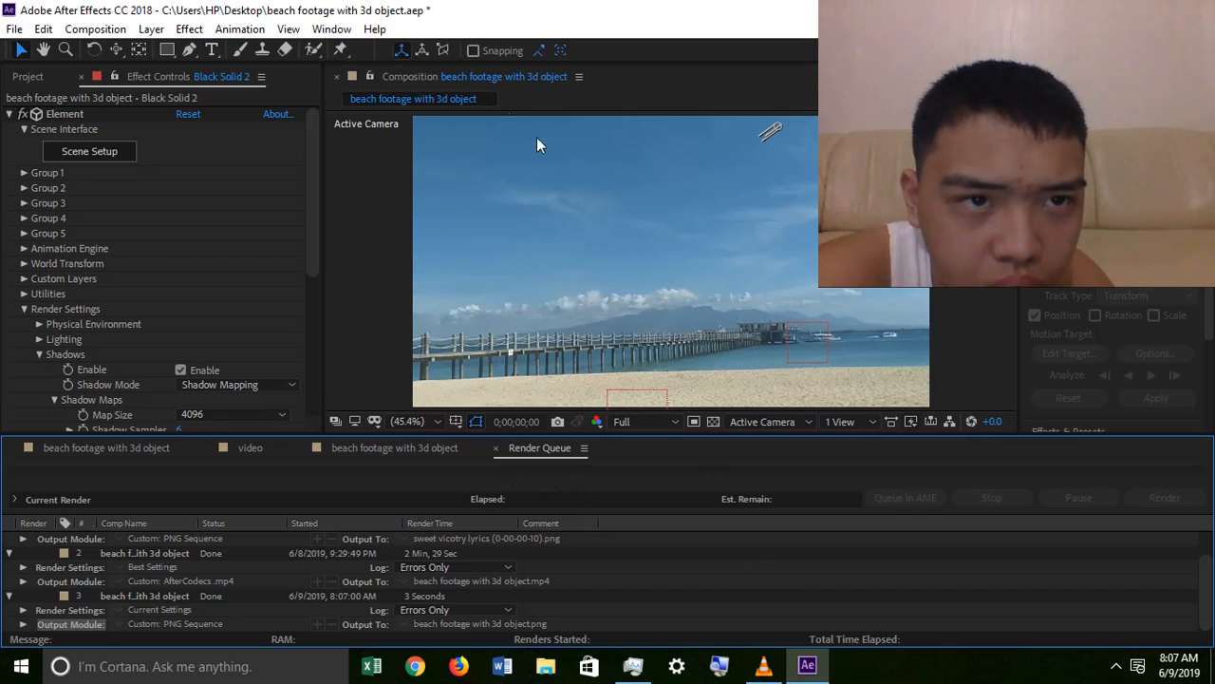
# Step: Close the render queue, collapse the Element render settings, and make the Black Solid 2 layer visible again
pyautogui.click(493, 448)
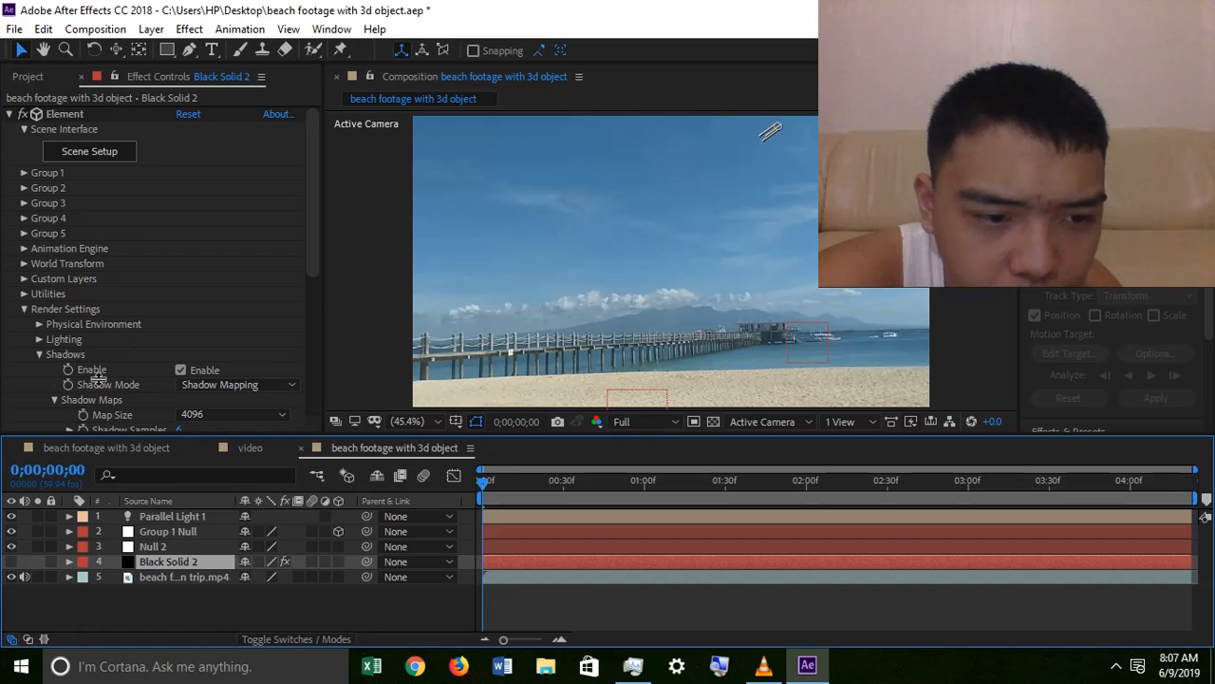
pyautogui.click(24, 310)
pyautogui.click(10, 561)
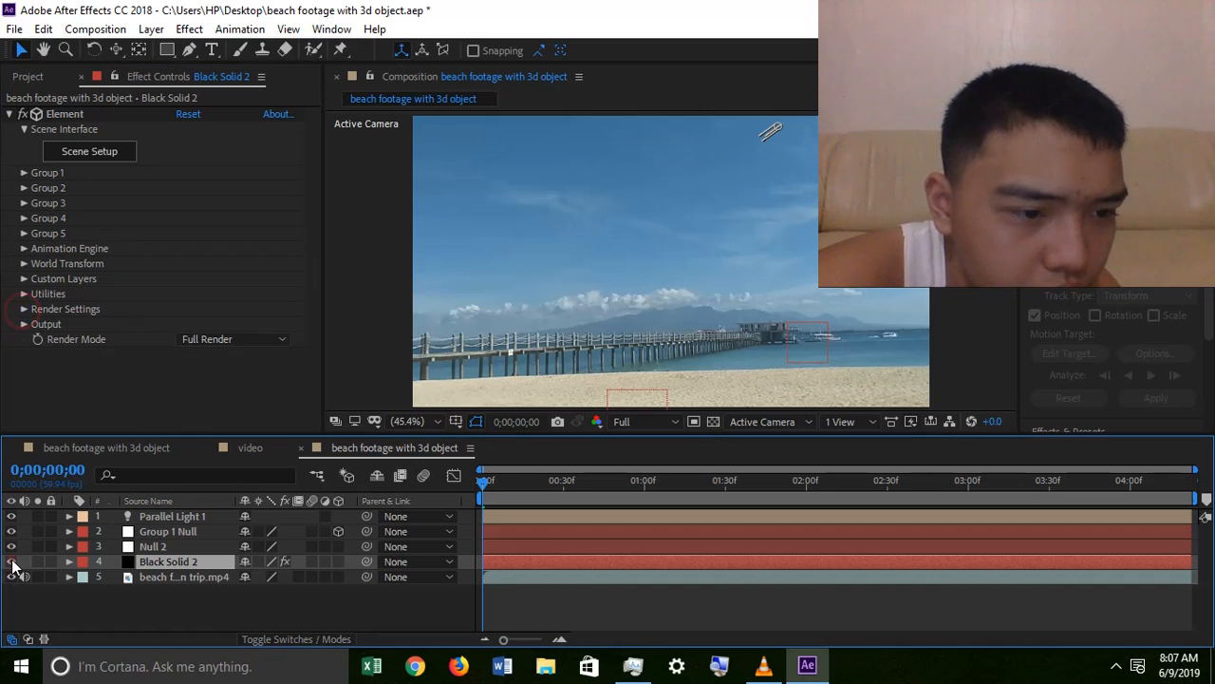
# Step: Replace the Element scene's environment texture with "beach footage with 3d object.png" from the Desktop and apply the scene setup
pyautogui.click(92, 144)
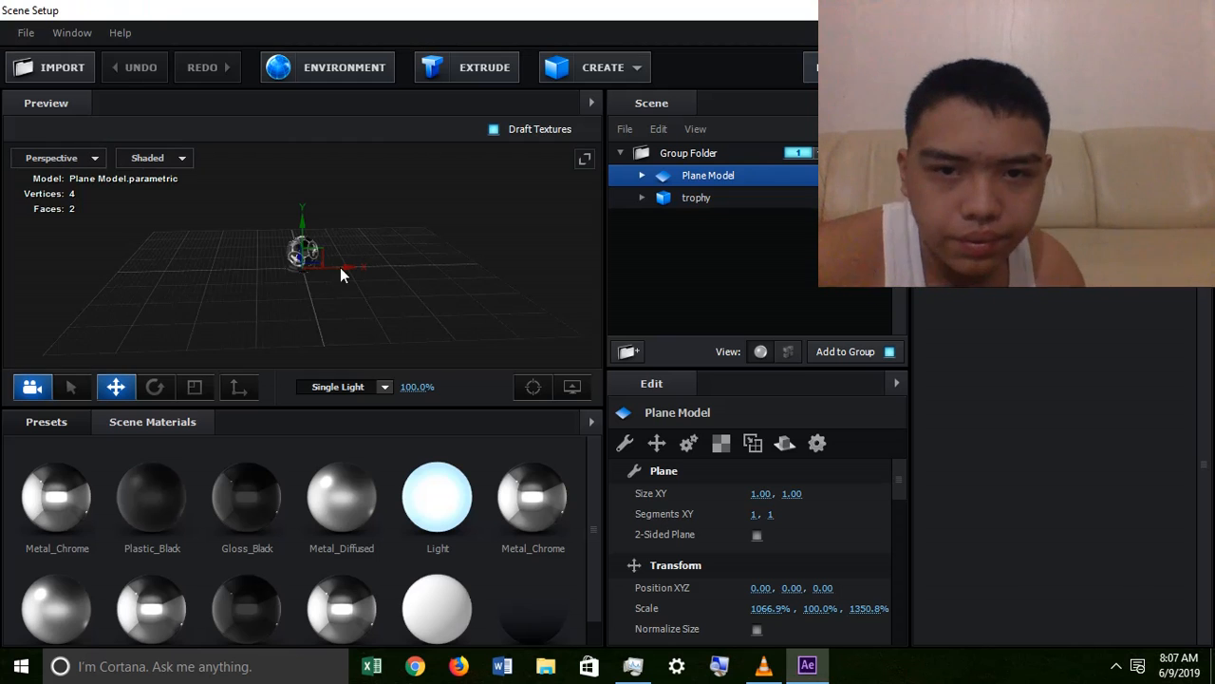
pyautogui.click(336, 73)
pyautogui.click(617, 218)
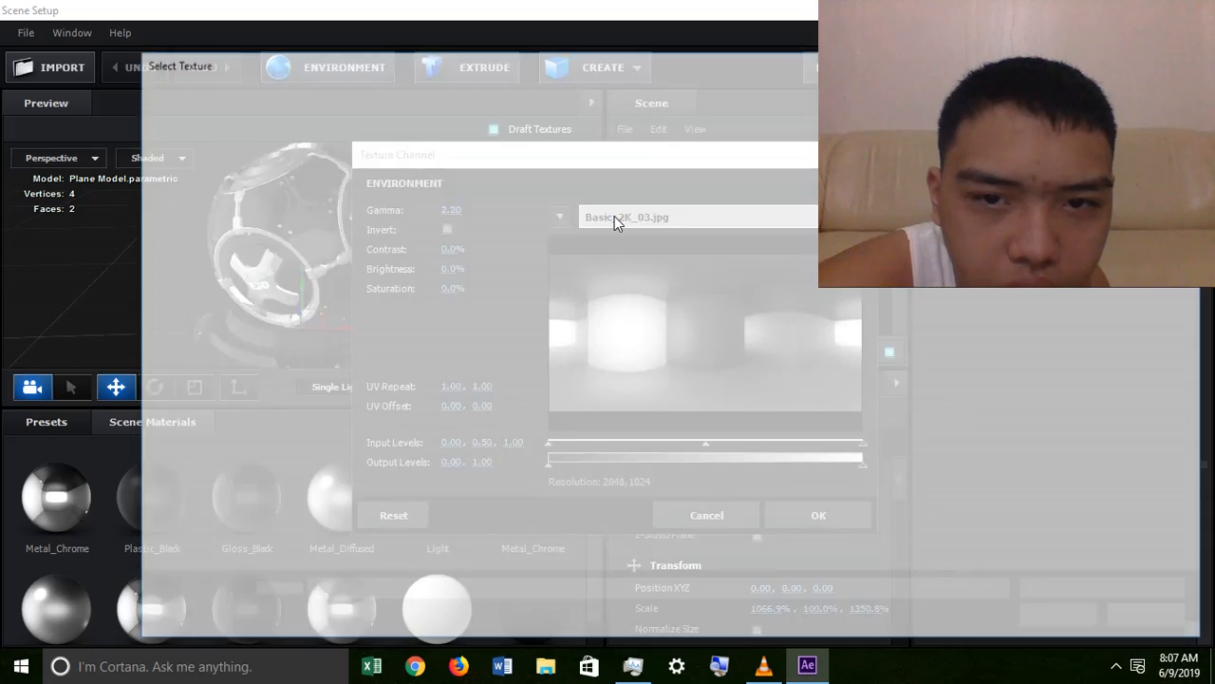
pyautogui.click(263, 262)
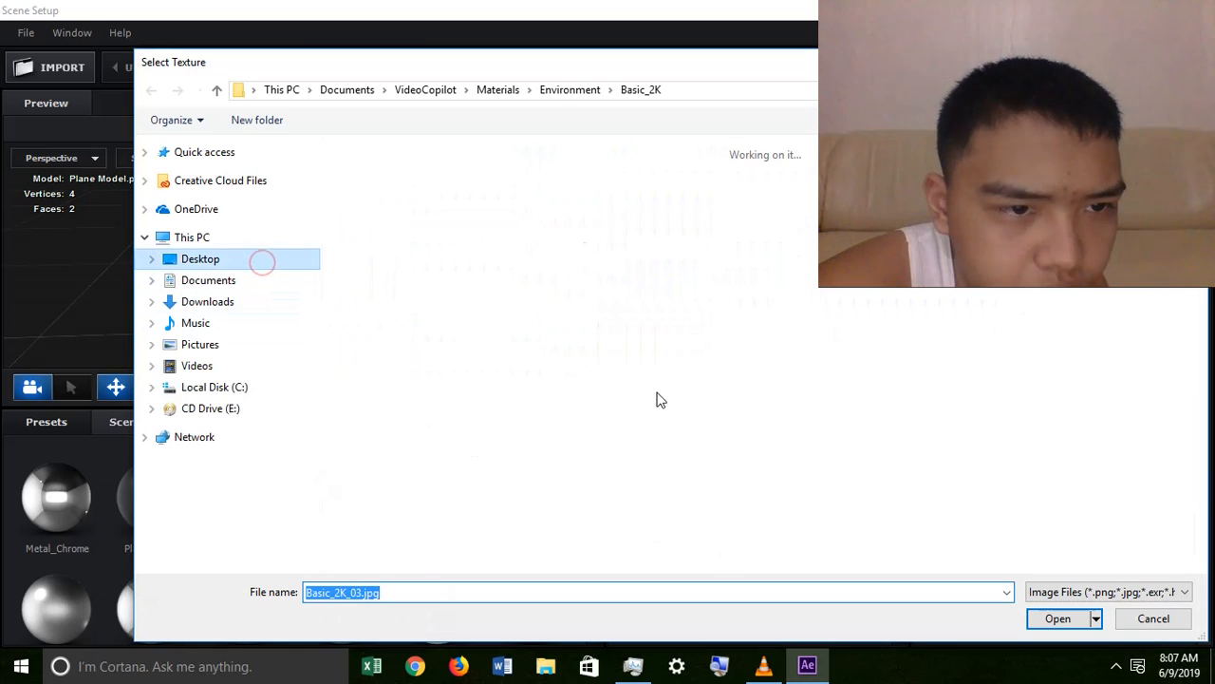
pyautogui.scroll(-1, 628, 341)
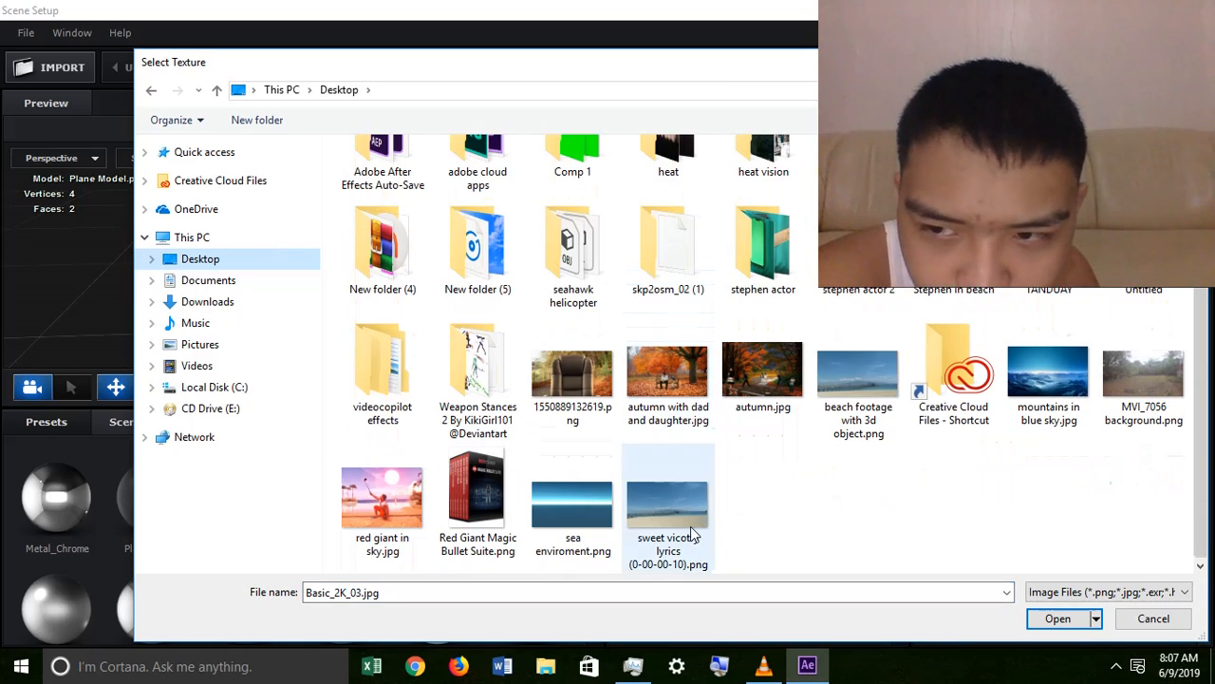
pyautogui.doubleClick(871, 432)
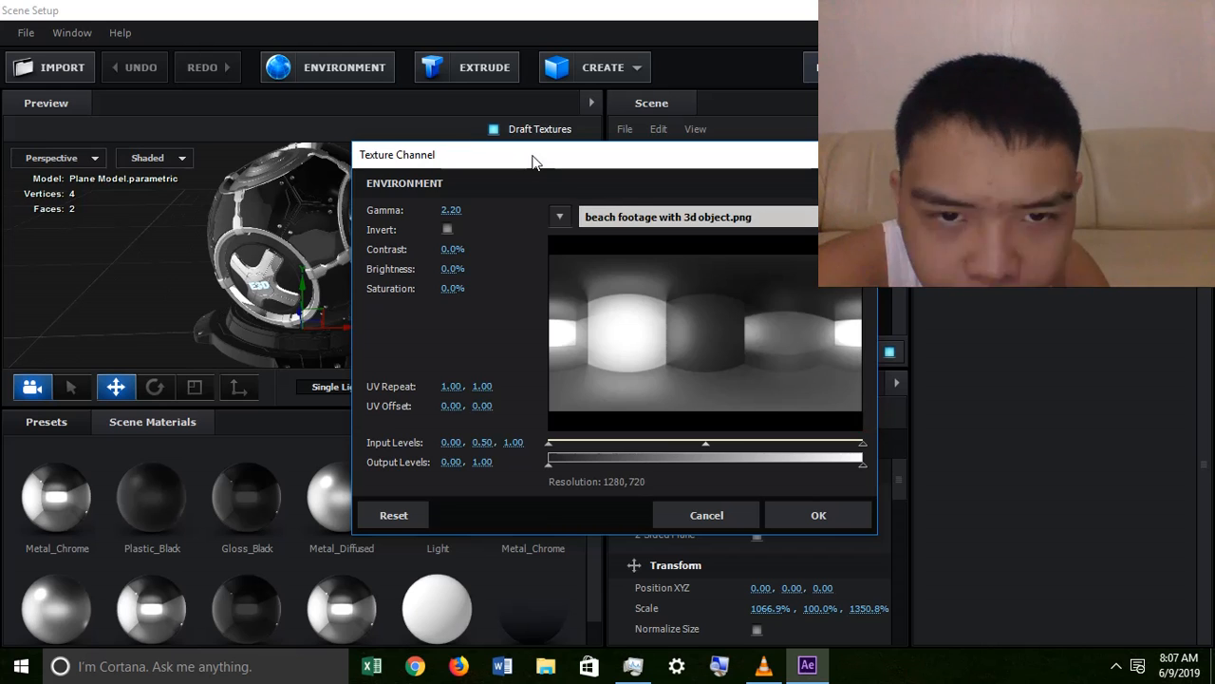
pyautogui.moveTo(659, 164); pyautogui.dragTo(715, 165)
pyautogui.click(1033, 522)
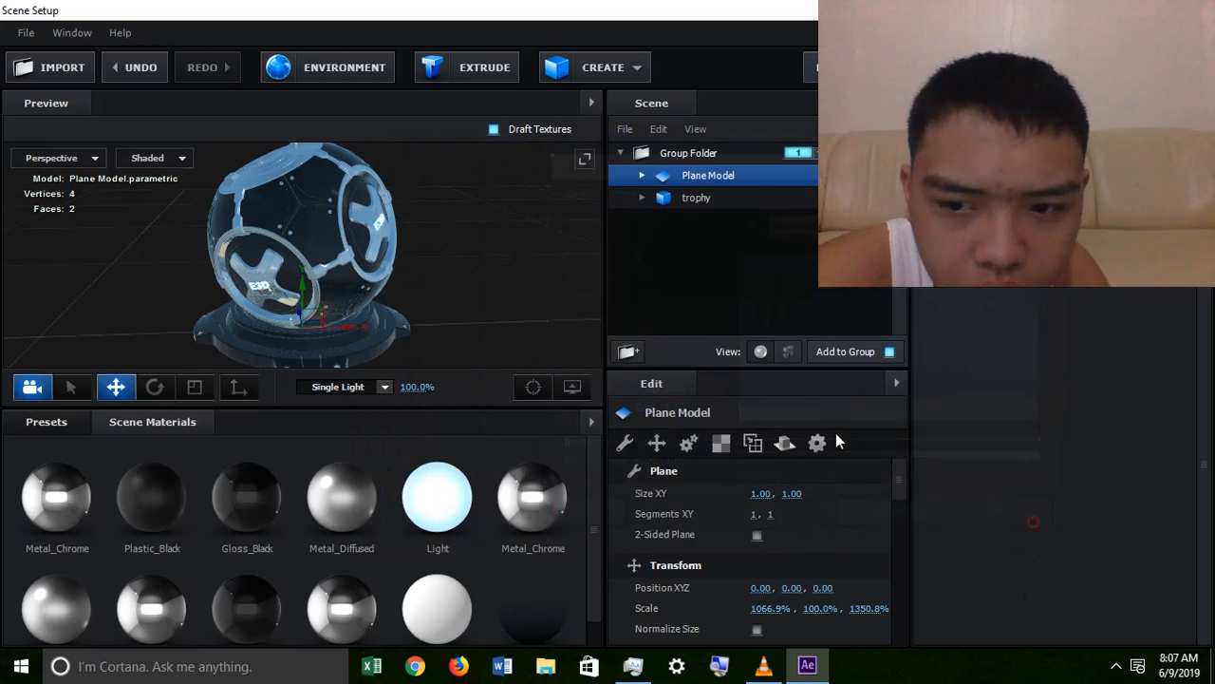
pyautogui.moveTo(573, 304); pyautogui.dragTo(285, 278)
pyautogui.click(1173, 67)
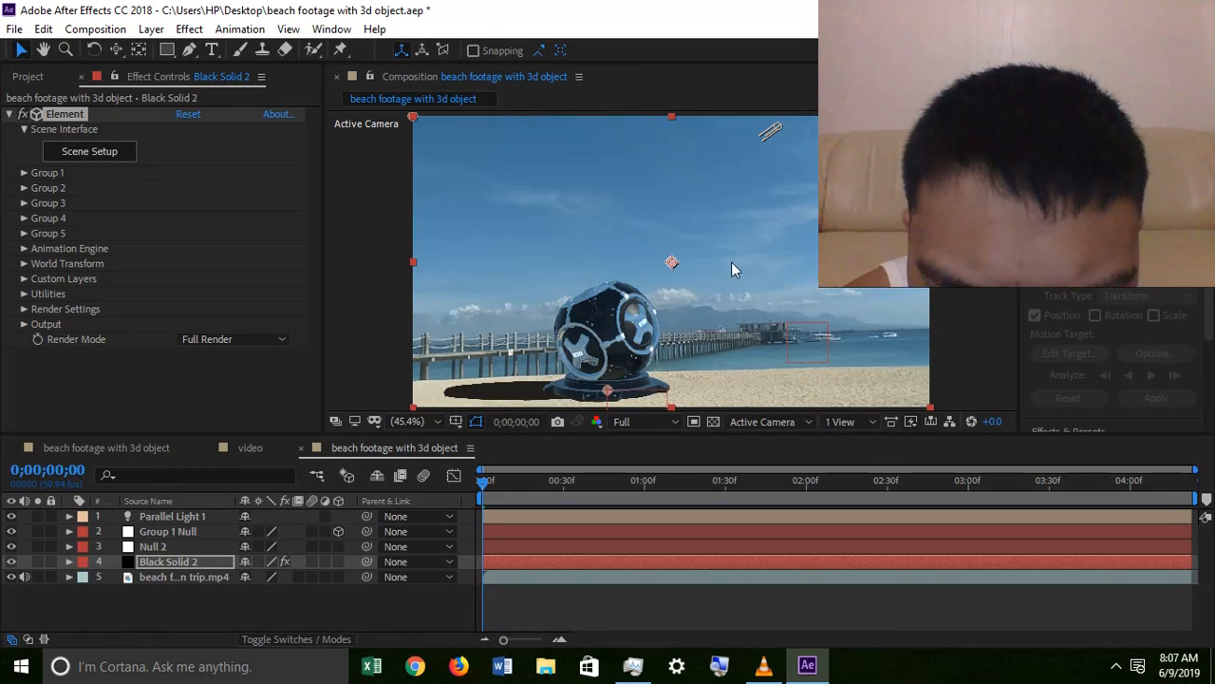
# Step: Collapse the shadow settings in Element's render settings and enable ambient occlusion in SSAO mode
pyautogui.press('.')
pyautogui.moveTo(644, 288); pyautogui.dragTo(673, 255)
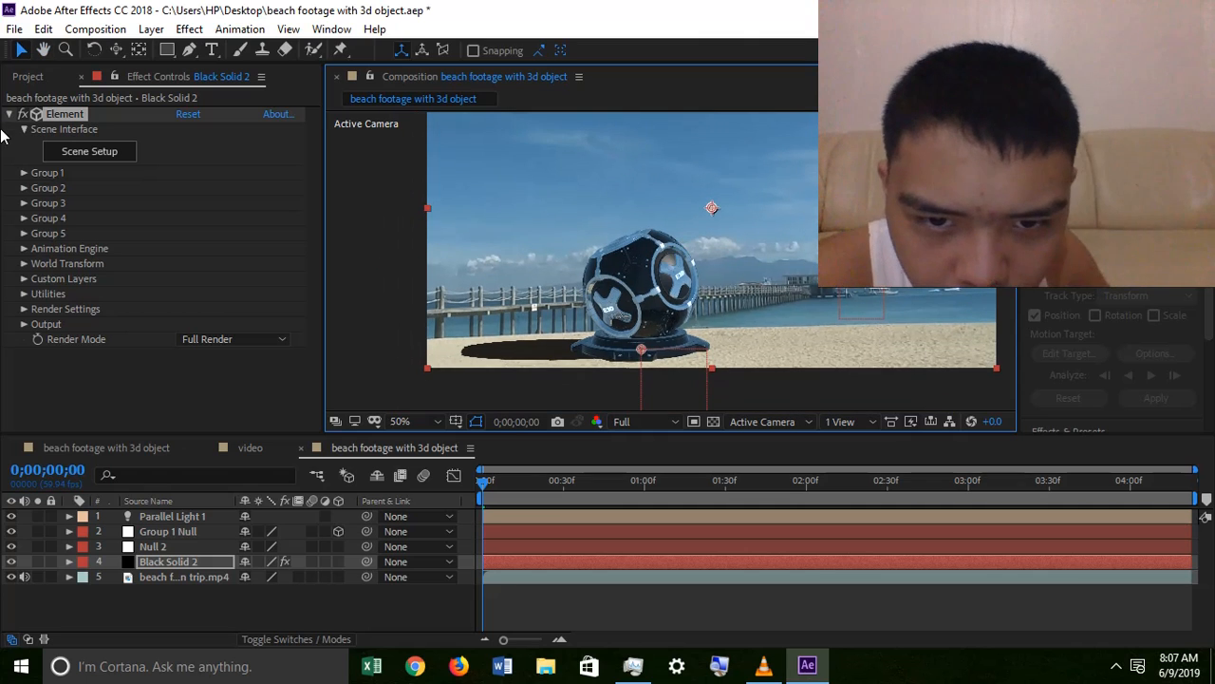
pyautogui.click(28, 309)
pyautogui.scroll(-5, 52, 265)
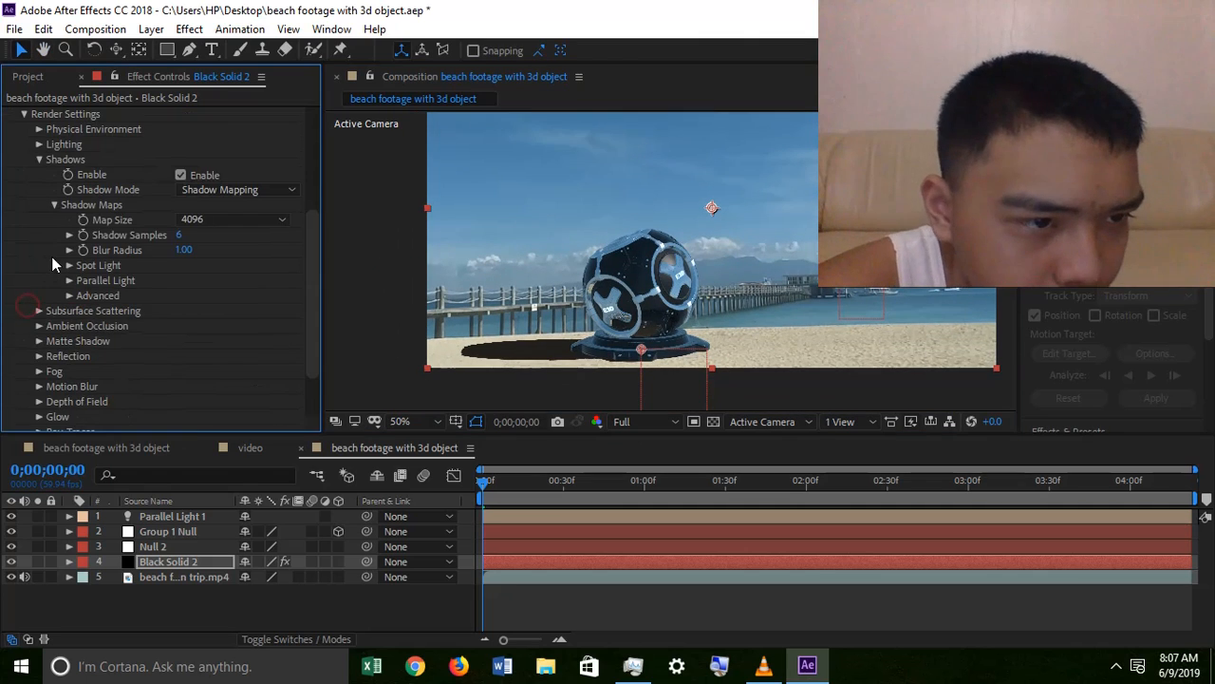
pyautogui.click(40, 159)
pyautogui.scroll(3, 43, 166)
pyautogui.scroll(2, 698, 261)
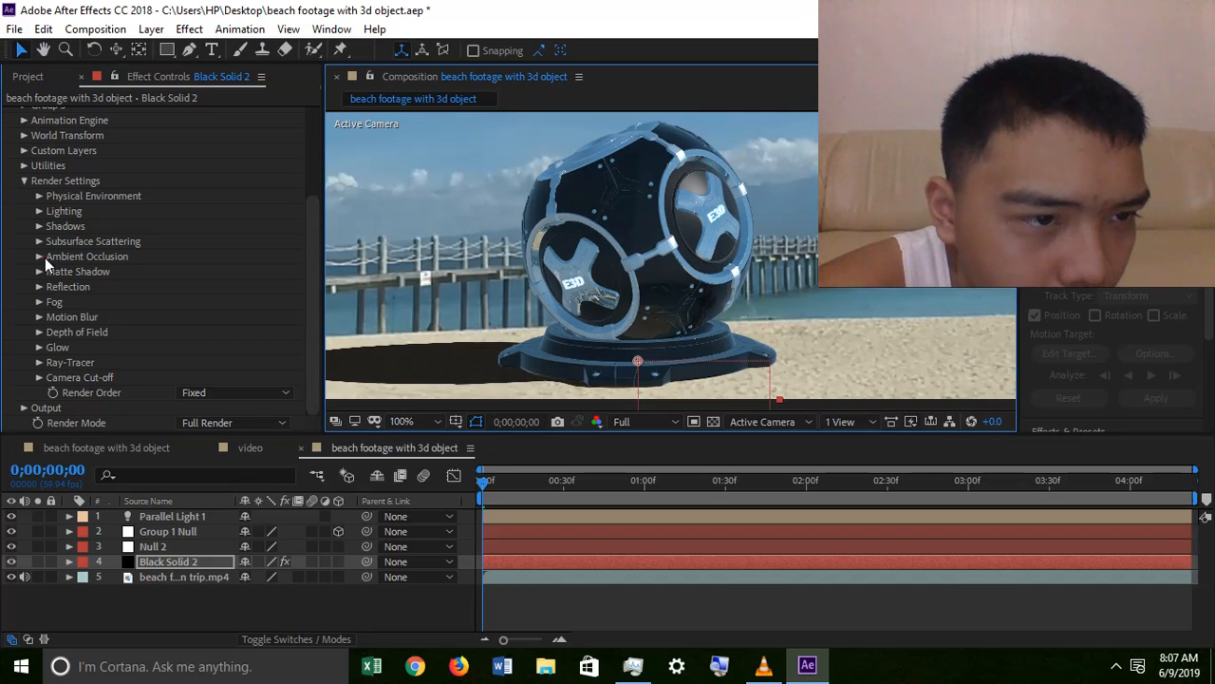
pyautogui.click(39, 256)
pyautogui.scroll(-1, 179, 240)
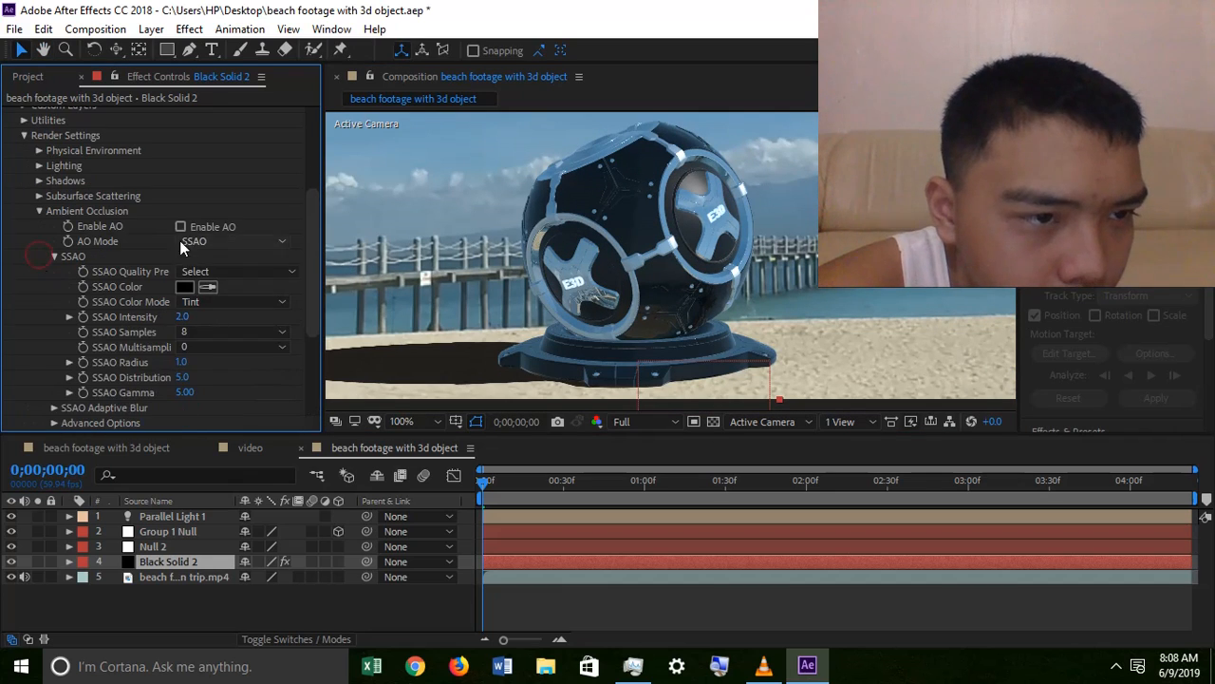
pyautogui.click(180, 226)
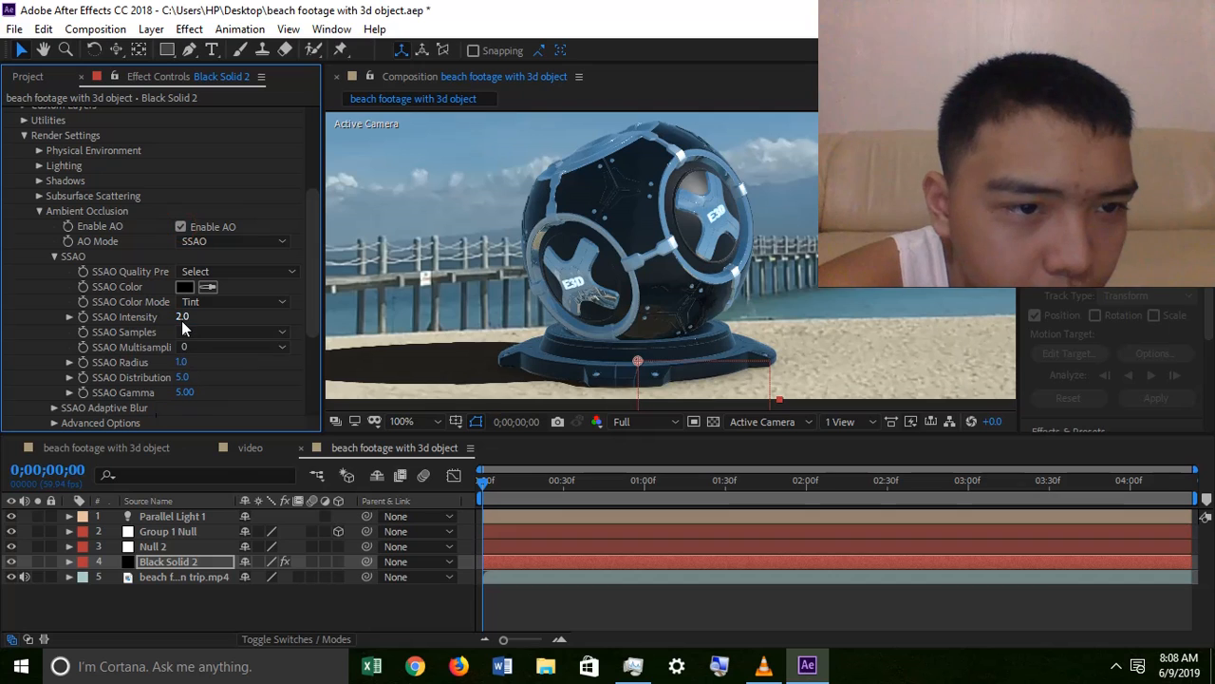
# Step: Set the SSAO intensity to 14.3 to darken the trophy's crevices, and collapse the ambient occlusion settings
pyautogui.moveTo(181, 319); pyautogui.dragTo(221, 314)
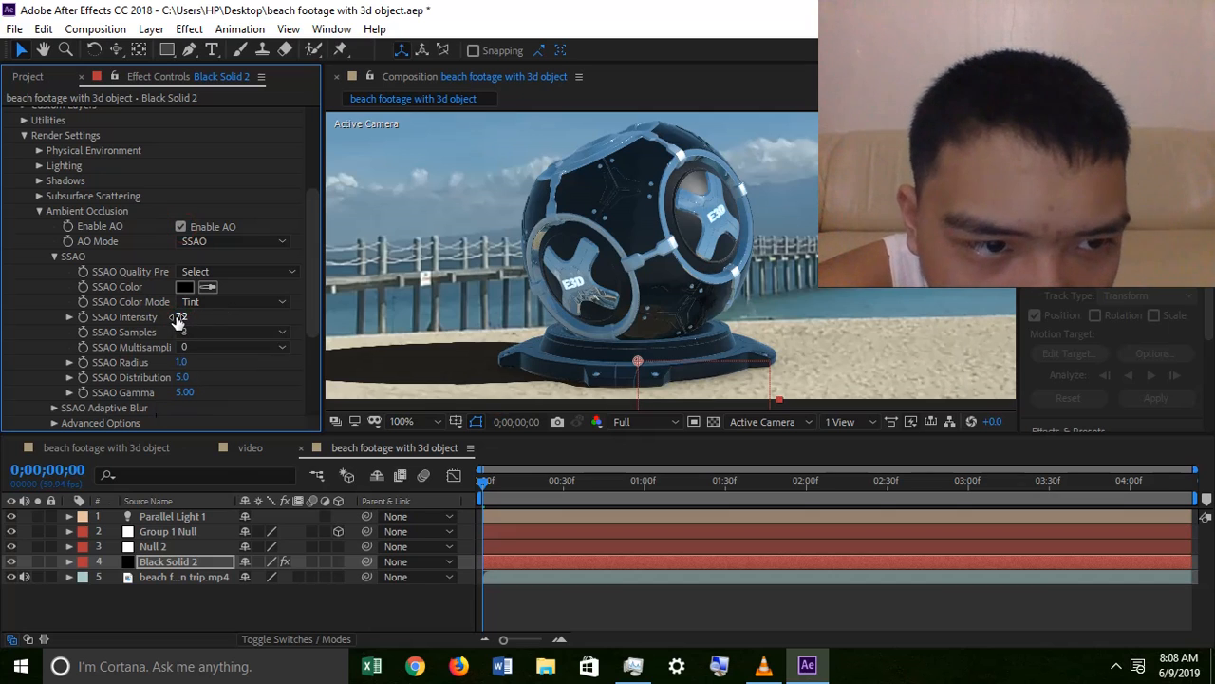
pyautogui.moveTo(177, 317); pyautogui.dragTo(256, 299)
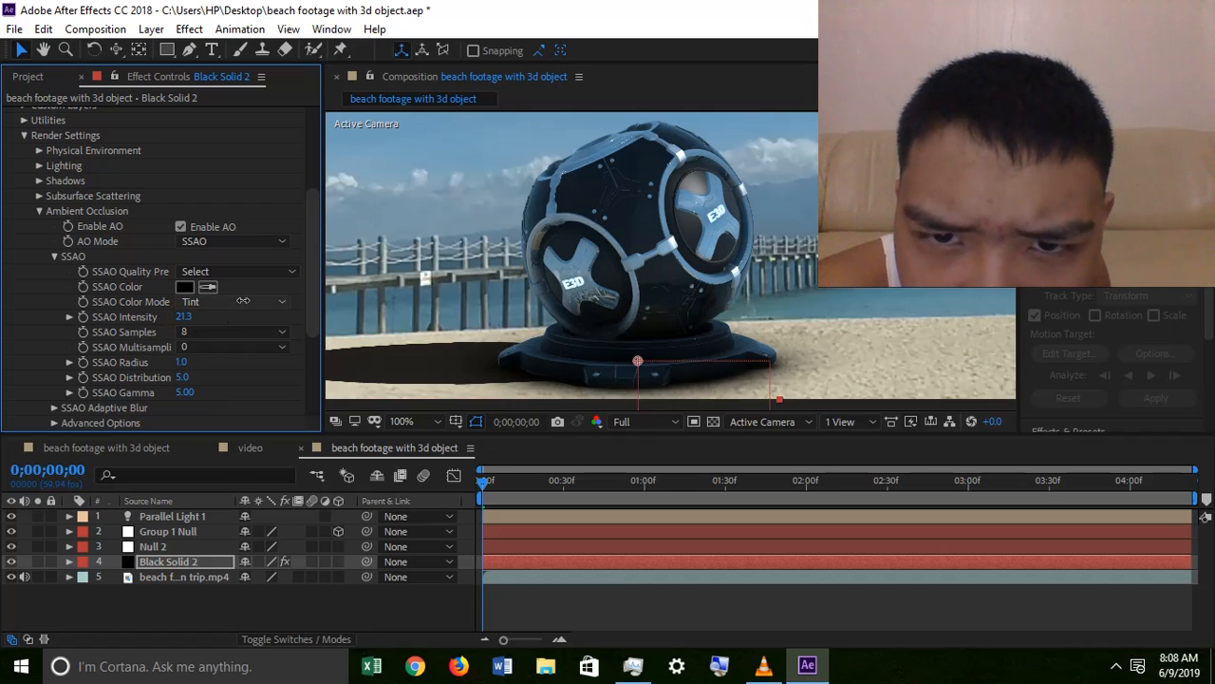
pyautogui.scroll(-2, 811, 254)
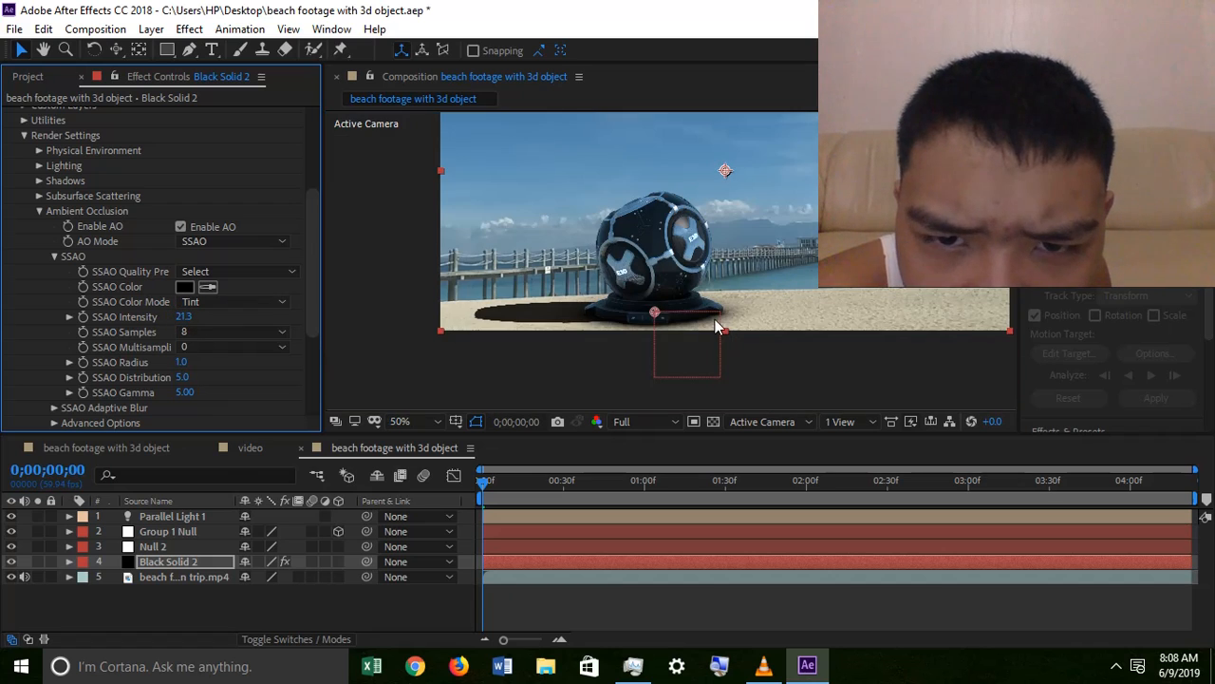
pyautogui.scroll(1, 716, 325)
pyautogui.moveTo(182, 318)
pyautogui.mouseDown()
pyautogui.moveTo(111, 318)
pyautogui.moveTo(176, 316)
pyautogui.mouseUp()
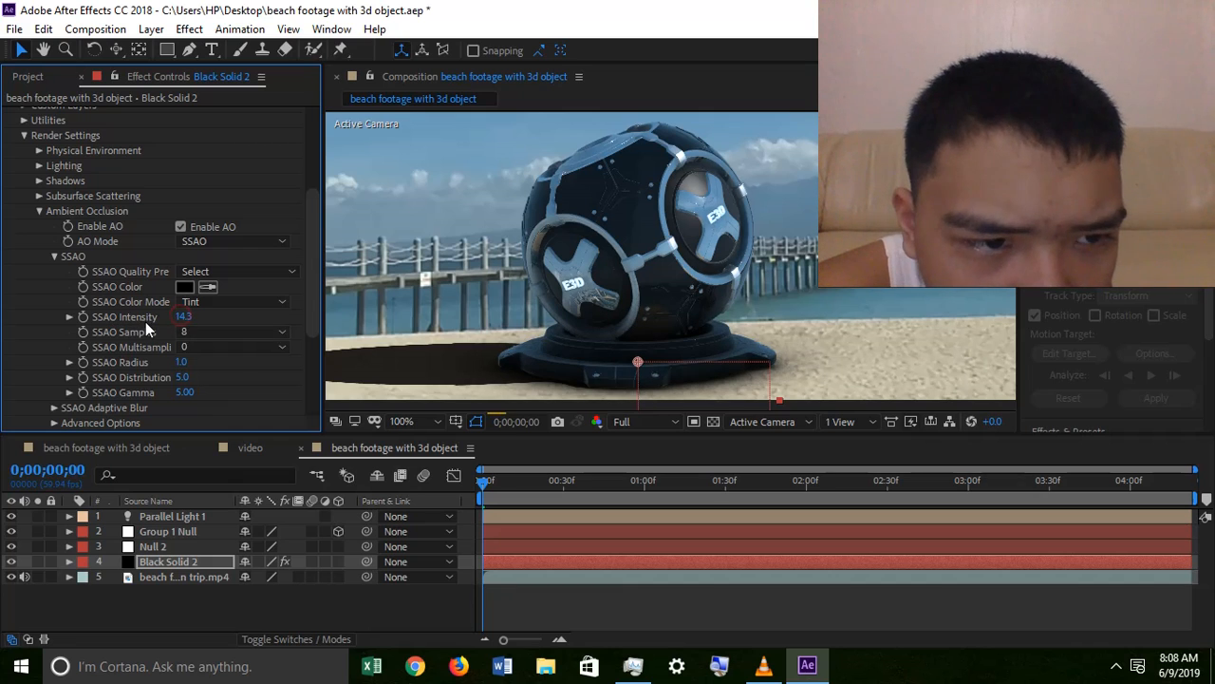
pyautogui.click(39, 211)
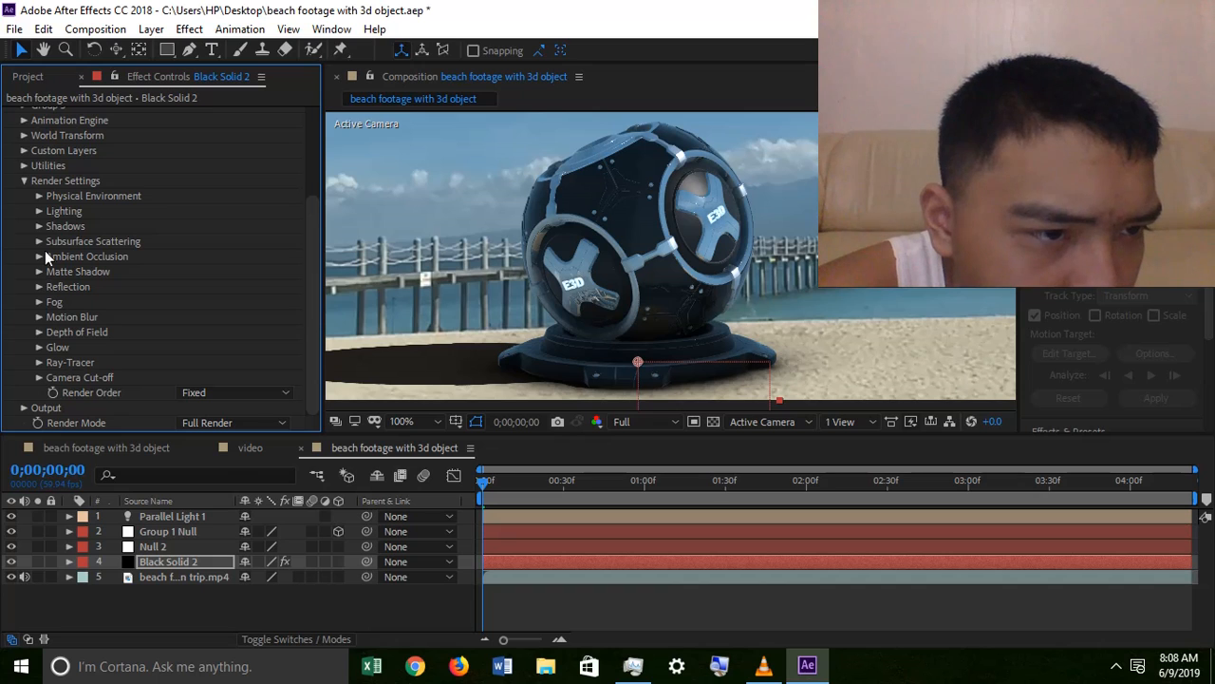
# Step: Soften Element's shadow with a blur radius of 65.30 and set the shadow map size to 8192
pyautogui.click(39, 228)
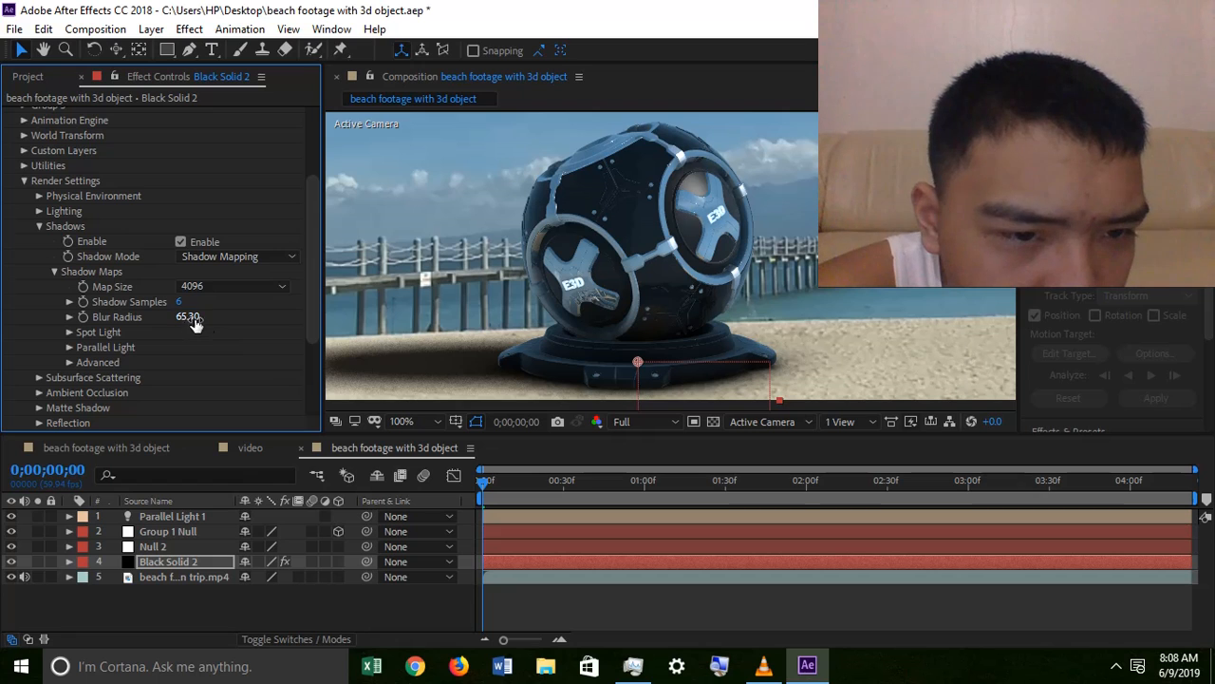
pyautogui.click(213, 287)
pyautogui.click(205, 402)
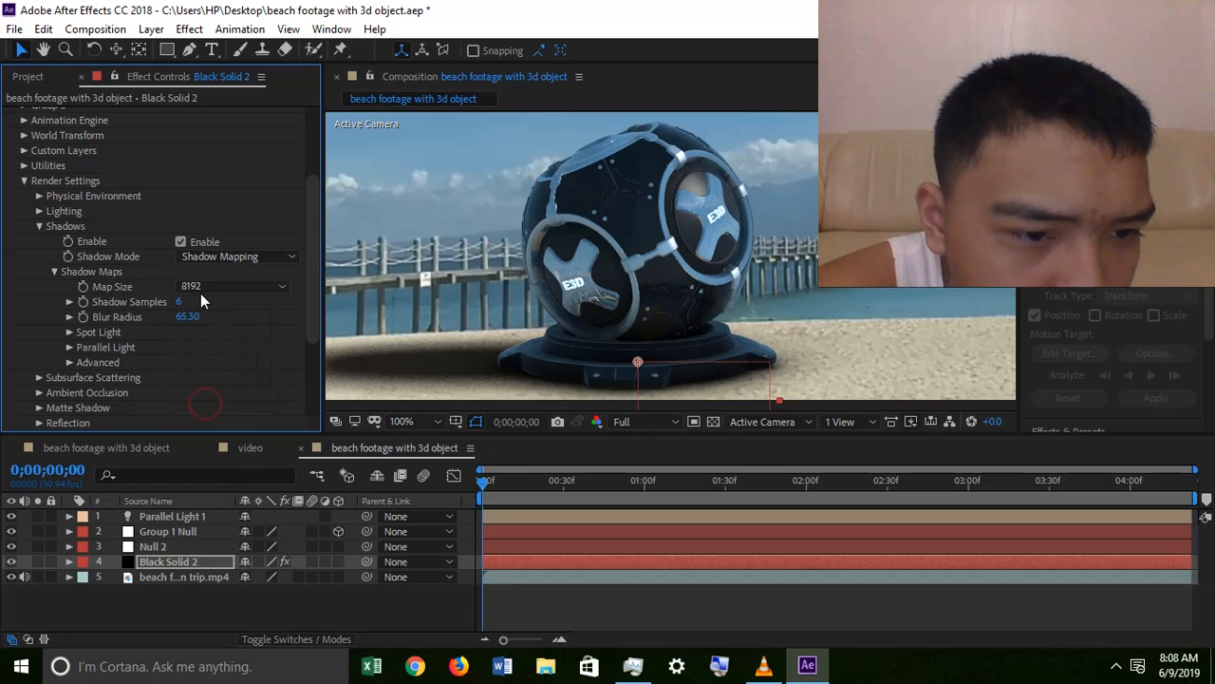
# Step: Set the shadow samples of the Element effect on Black Solid 2 to 21
pyautogui.click(195, 517)
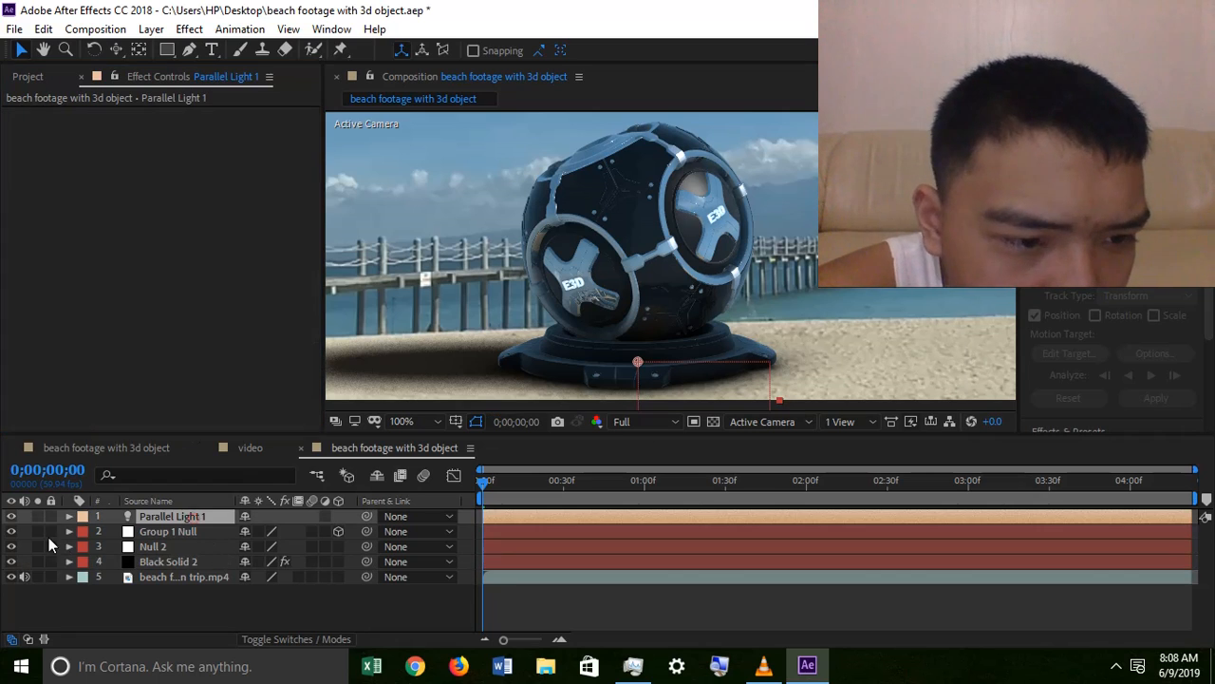
pyautogui.click(150, 560)
pyautogui.scroll(-2, 188, 302)
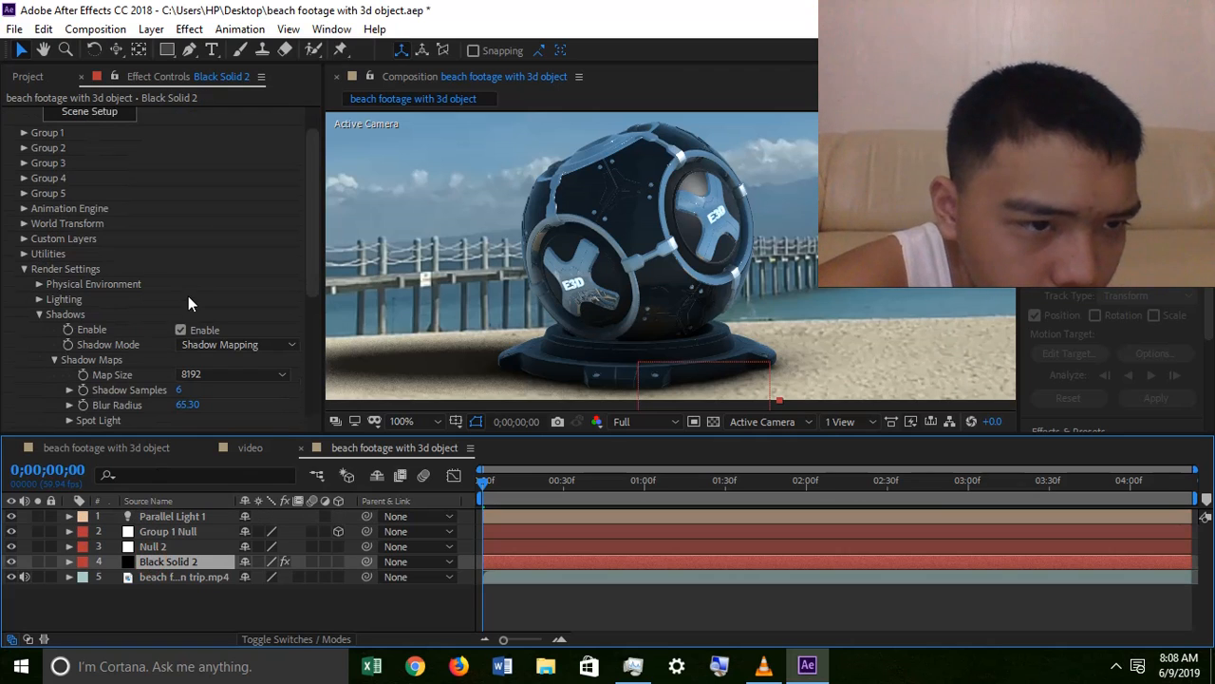
pyautogui.click(177, 389)
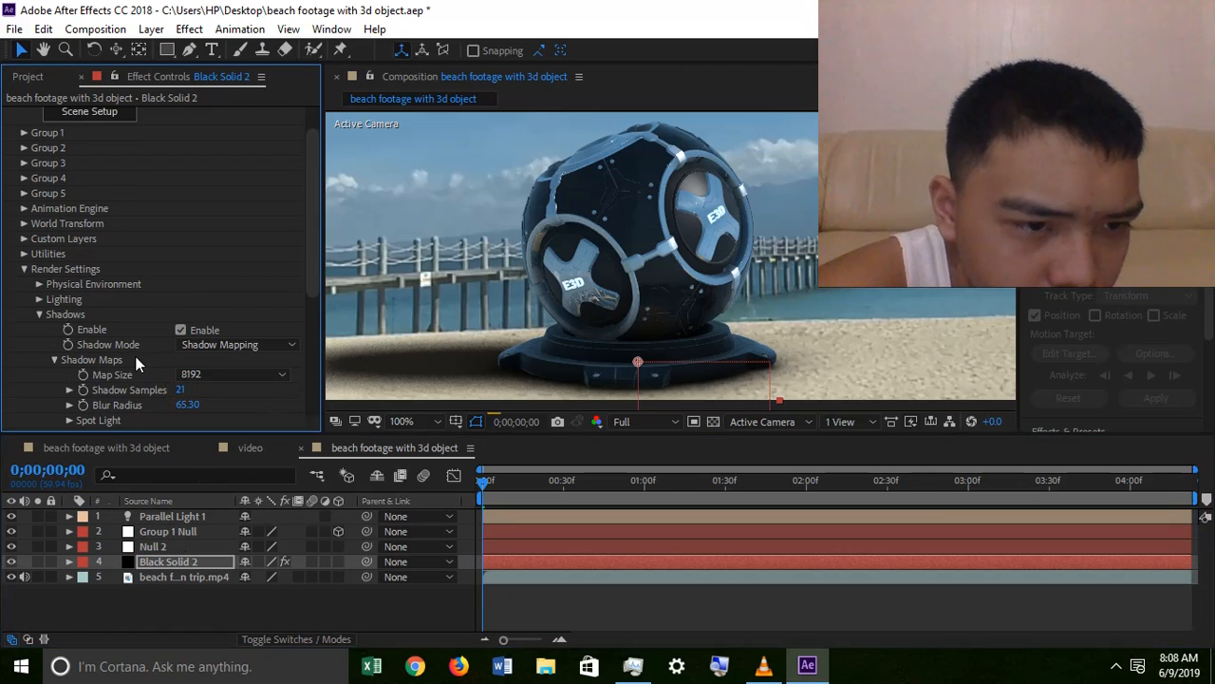
pyautogui.scroll(-2, 137, 364)
# Step: Set the shadow darkness of Parallel Light 1 to 47% and collapse the light's properties
pyautogui.click(165, 515)
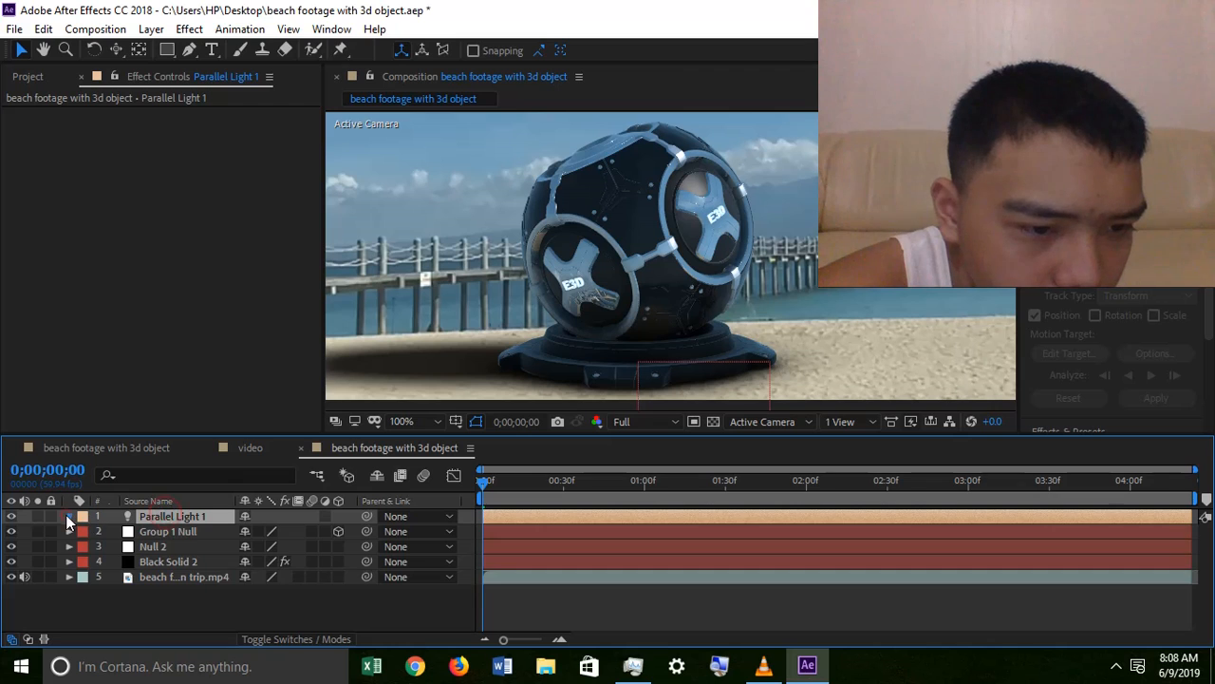
pyautogui.click(68, 516)
pyautogui.click(86, 530)
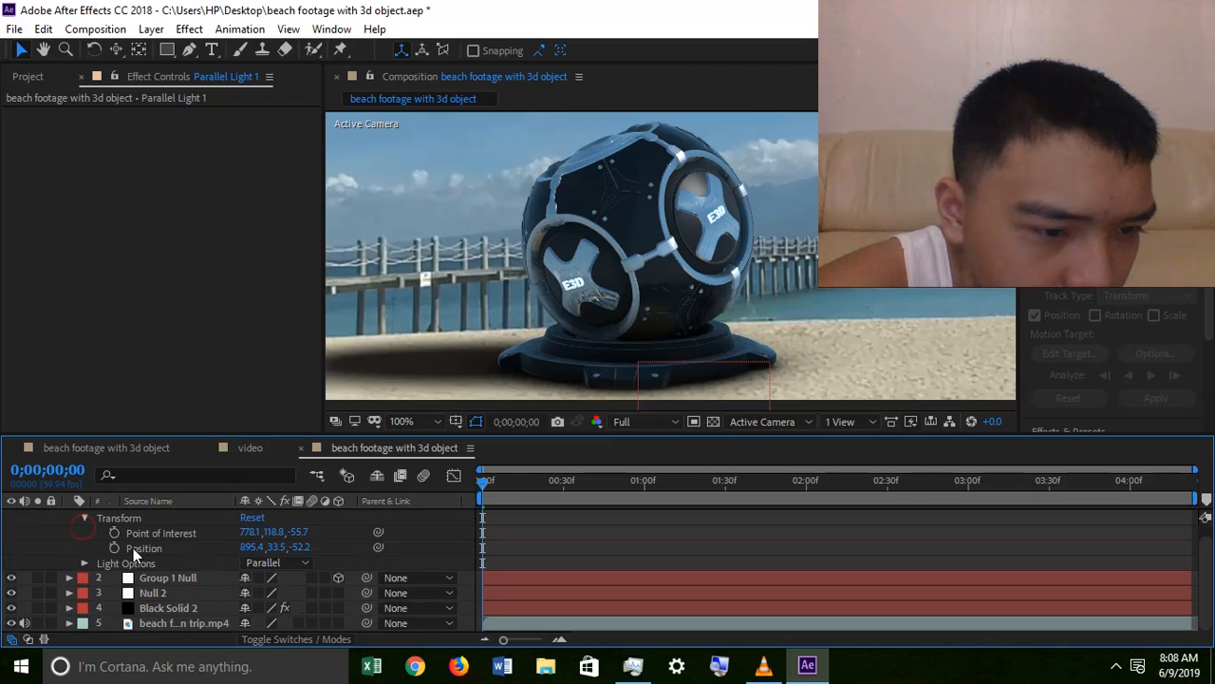
pyautogui.click(84, 562)
pyautogui.scroll(-2, 179, 548)
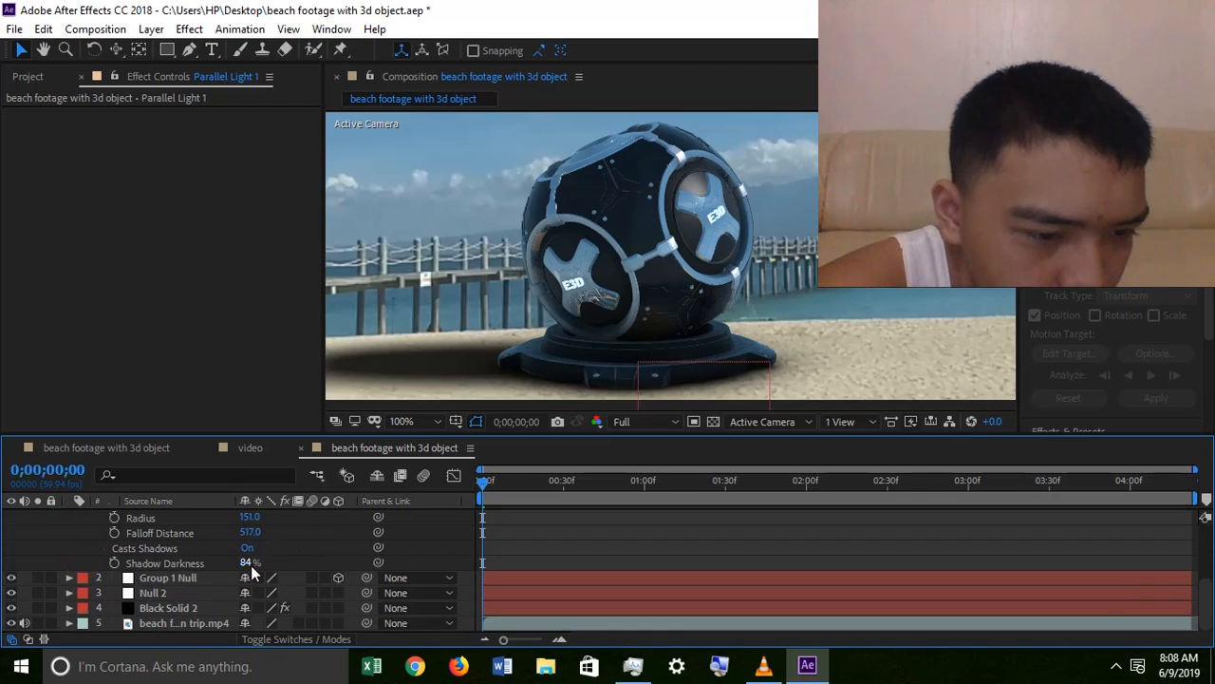
pyautogui.moveTo(250, 565); pyautogui.dragTo(246, 566)
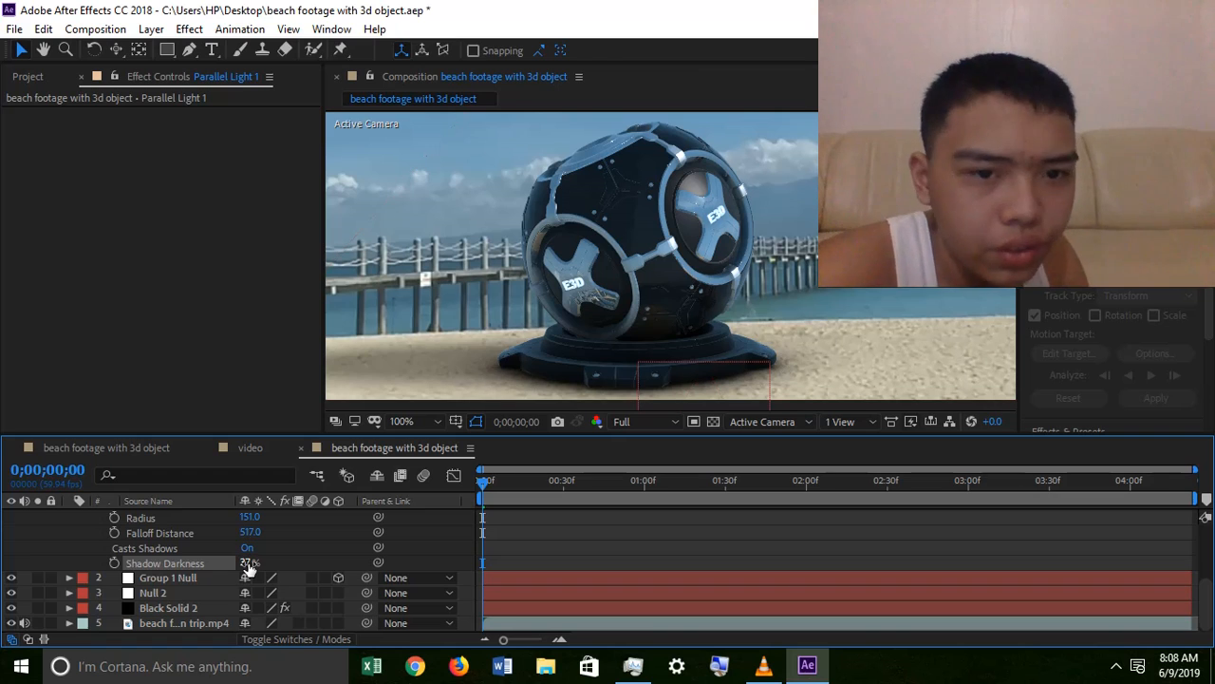
pyautogui.moveTo(249, 565); pyautogui.dragTo(258, 565)
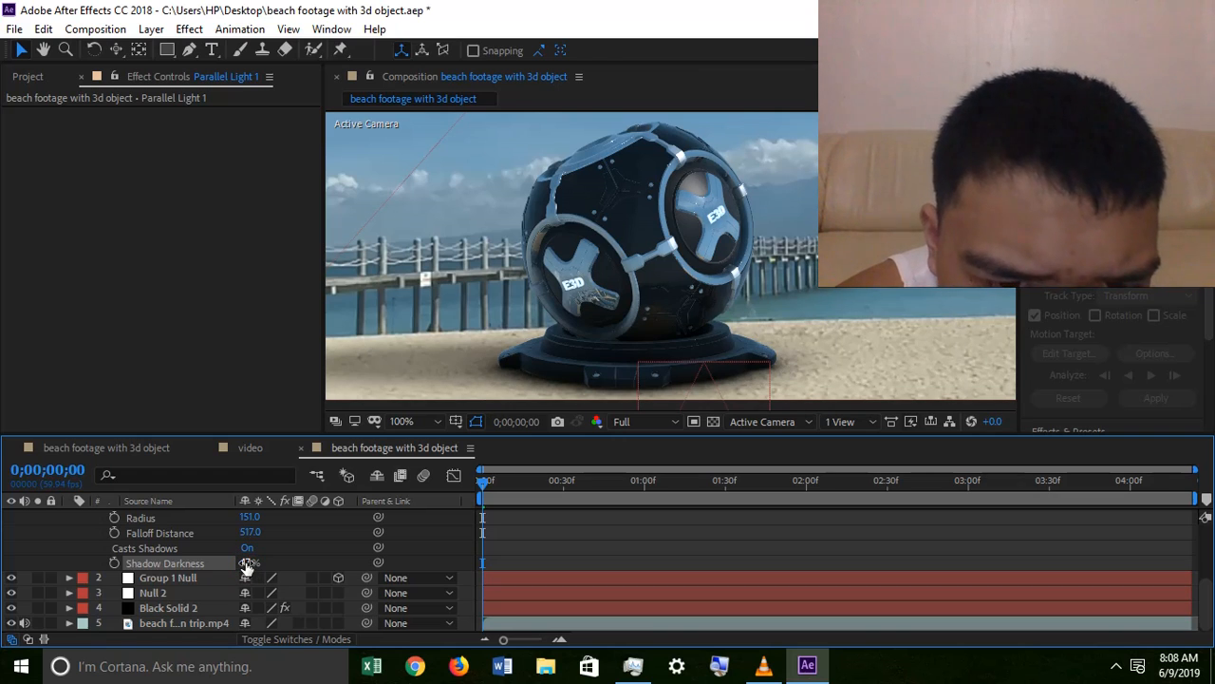
pyautogui.scroll(4, 118, 562)
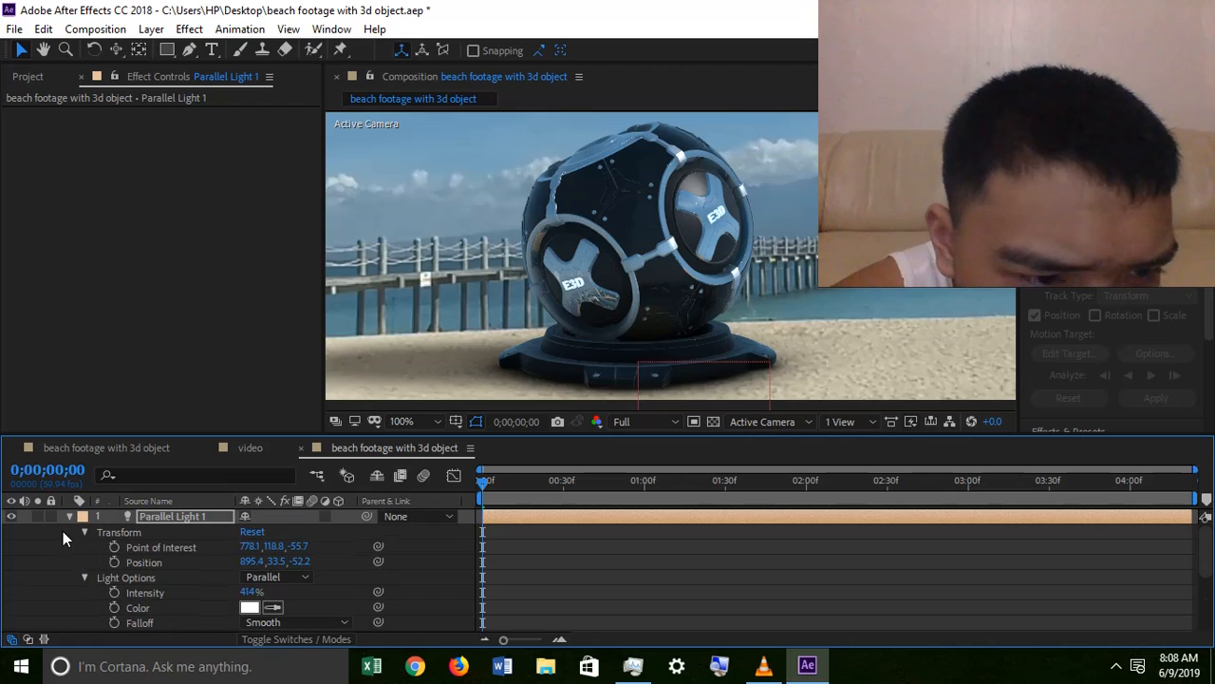
pyautogui.click(69, 517)
pyautogui.scroll(-1, 520, 306)
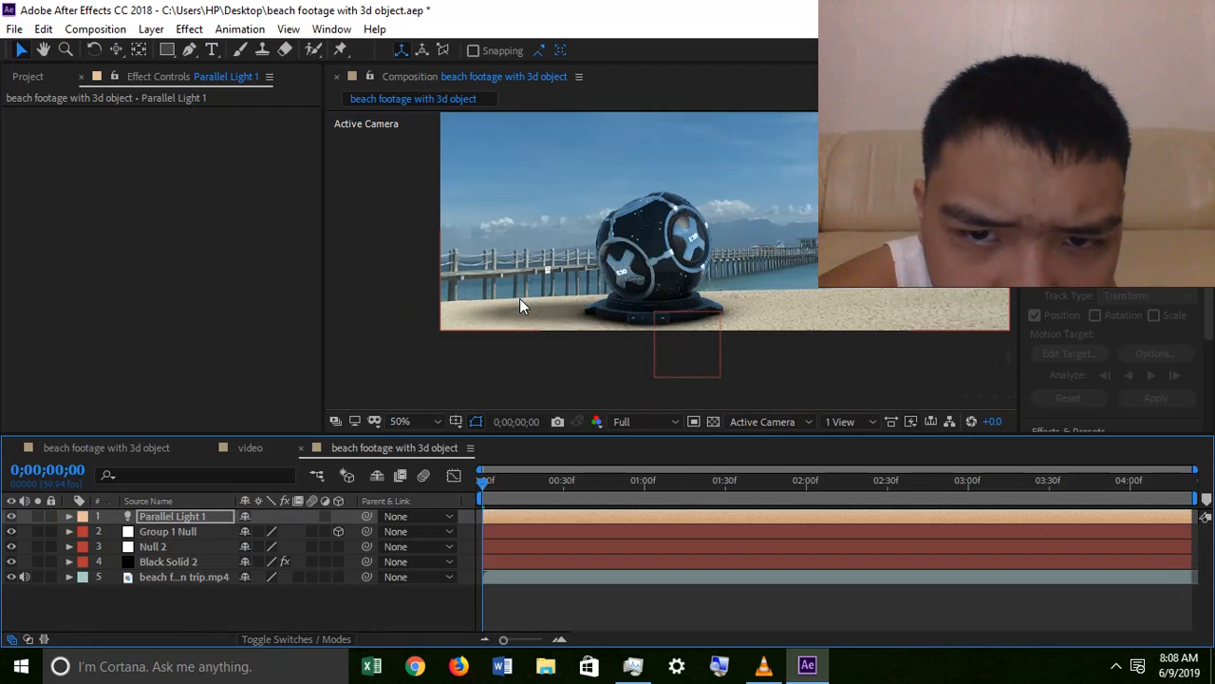
# Step: Expand Parallel Light 1's properties again and open its shadow darkness value for editing
pyautogui.click(69, 517)
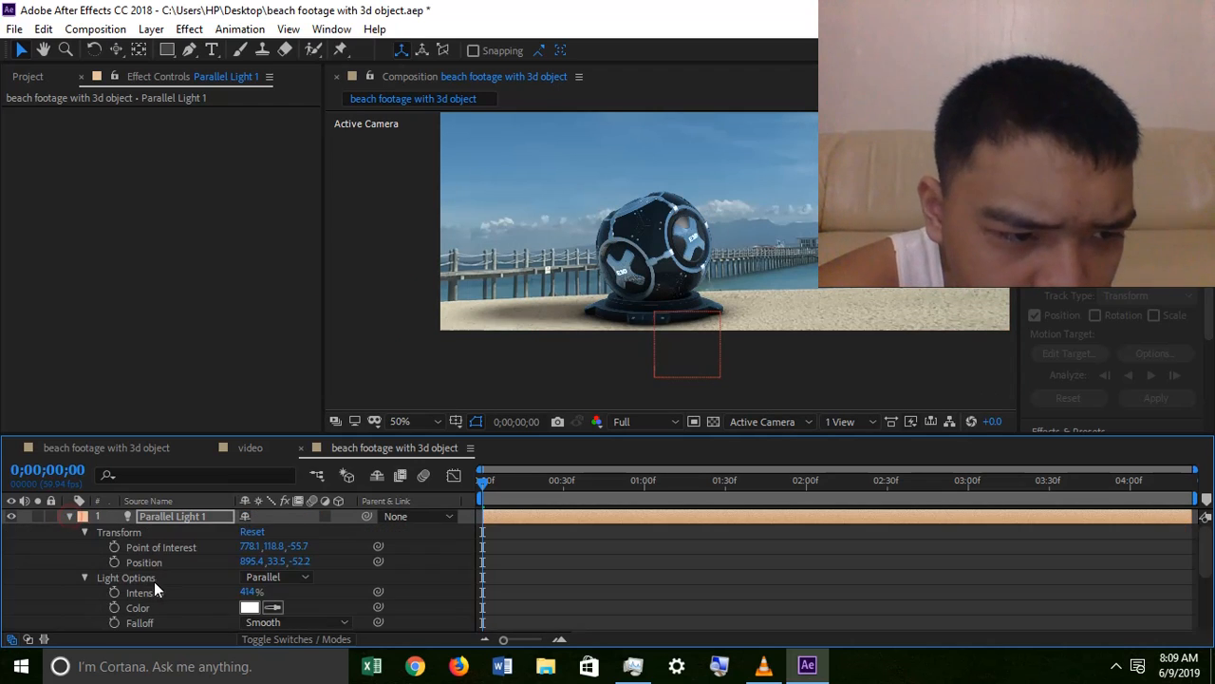
pyautogui.scroll(-3, 171, 588)
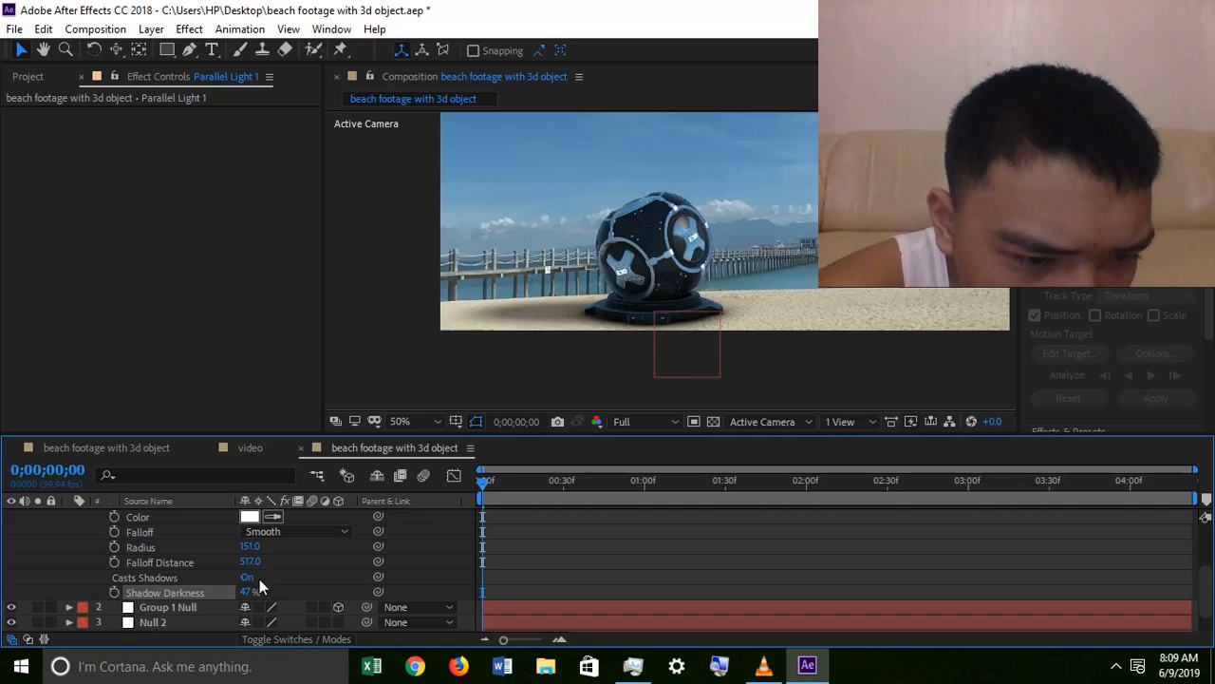
pyautogui.click(246, 591)
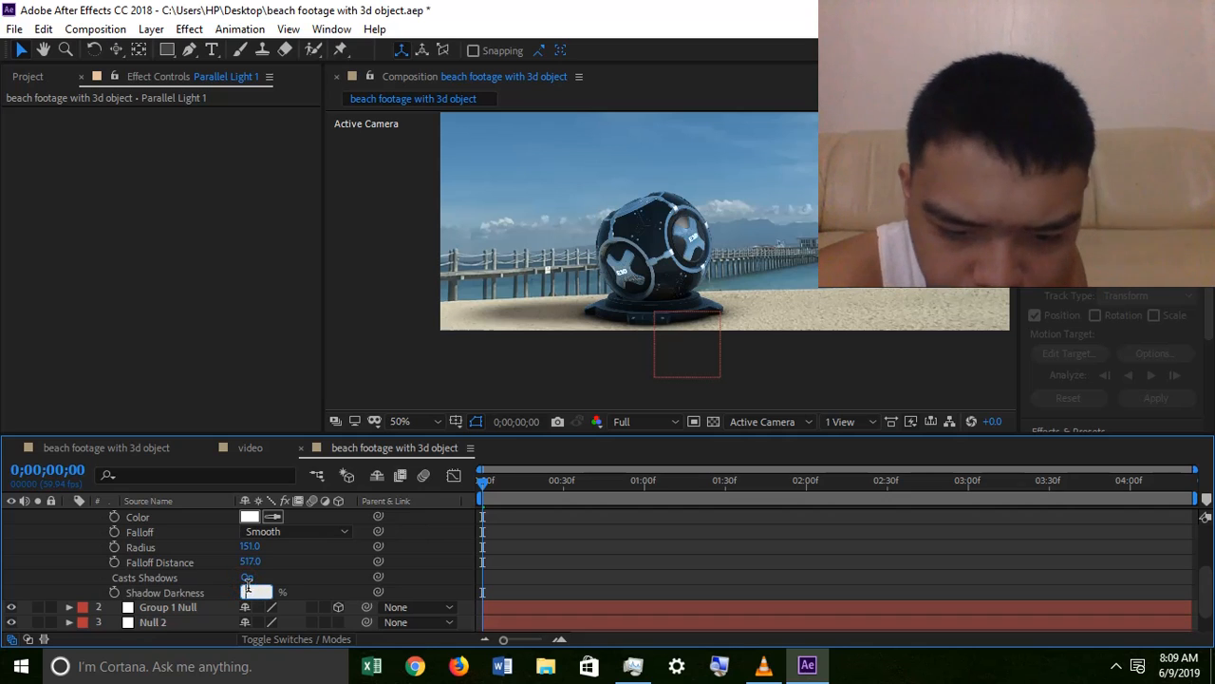